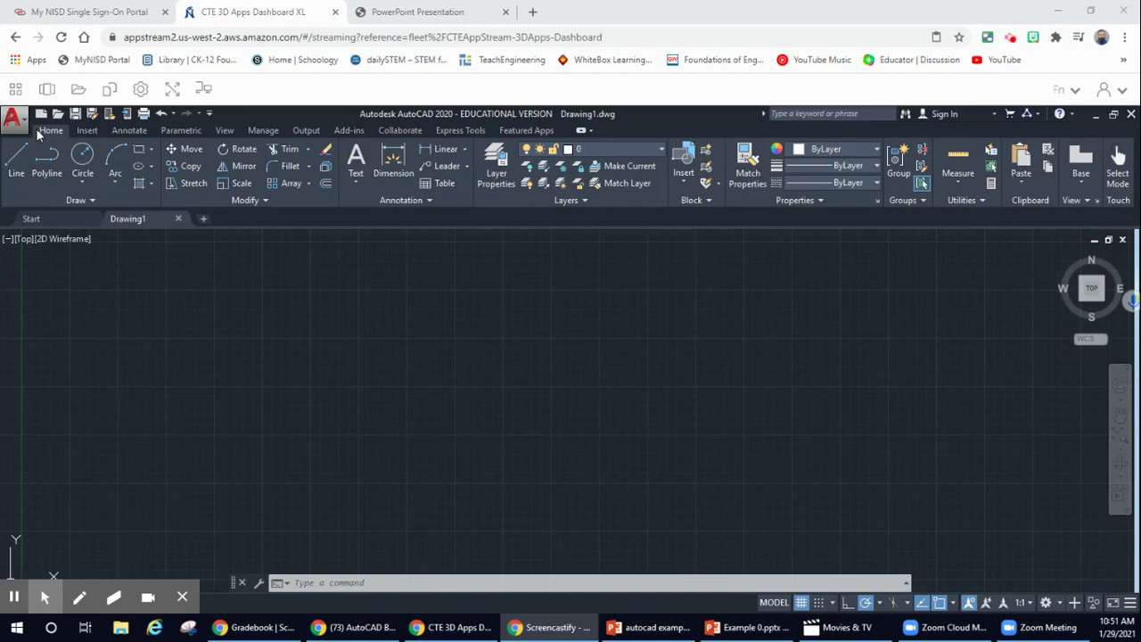
- Look through the Insert and Parametric ribbon tabs, turn on Snap Mode, and start Autodesk sign-in
{"action": "left_click", "coordinate": [88, 132]}
{"action": "left_click", "coordinate": [129, 131]}
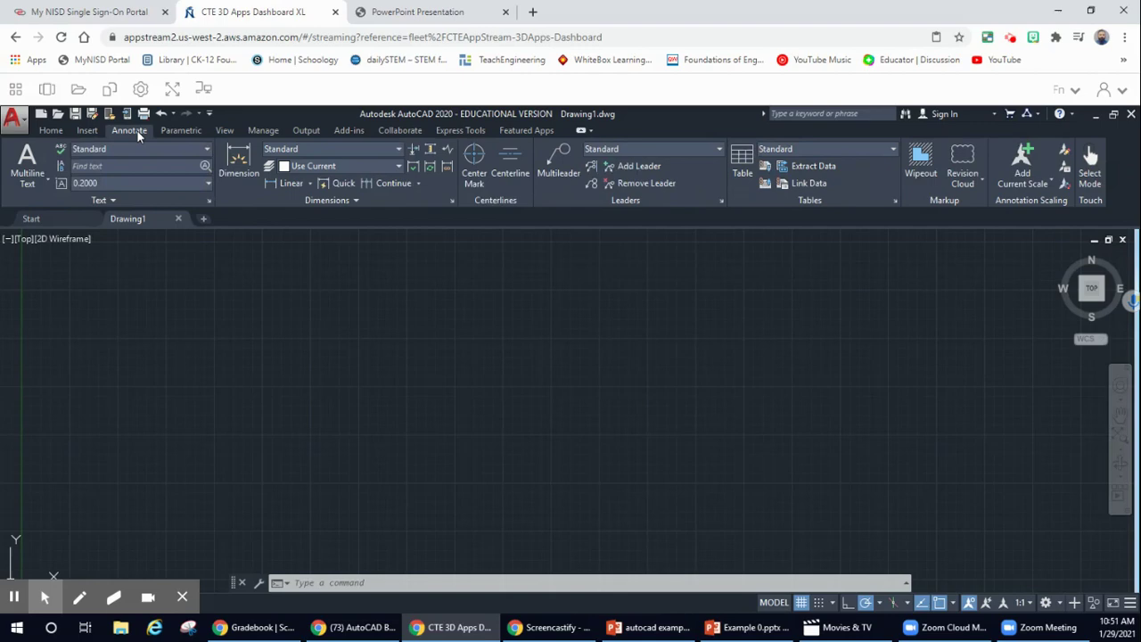
{"action": "left_click", "coordinate": [183, 131]}
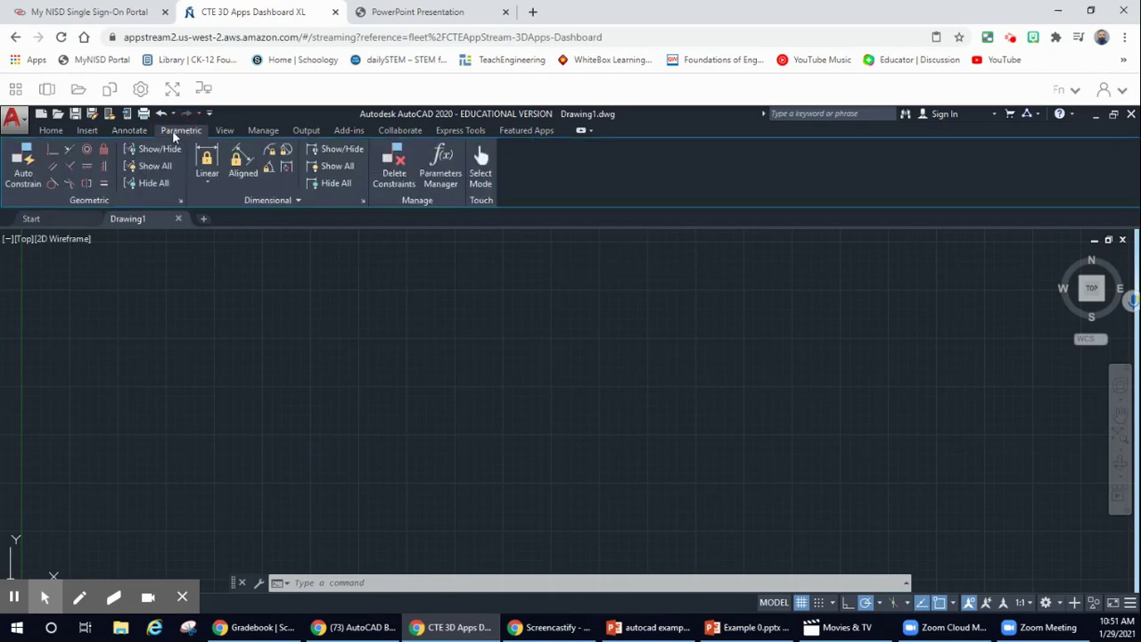
{"action": "left_click", "coordinate": [50, 131]}
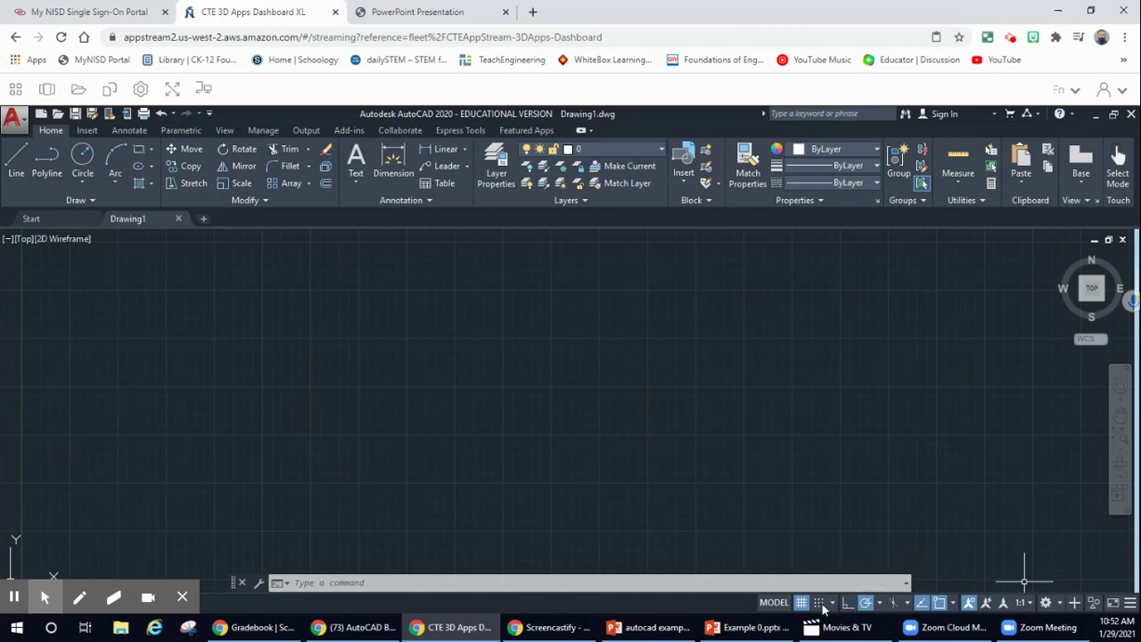
{"action": "left_click", "coordinate": [821, 604]}
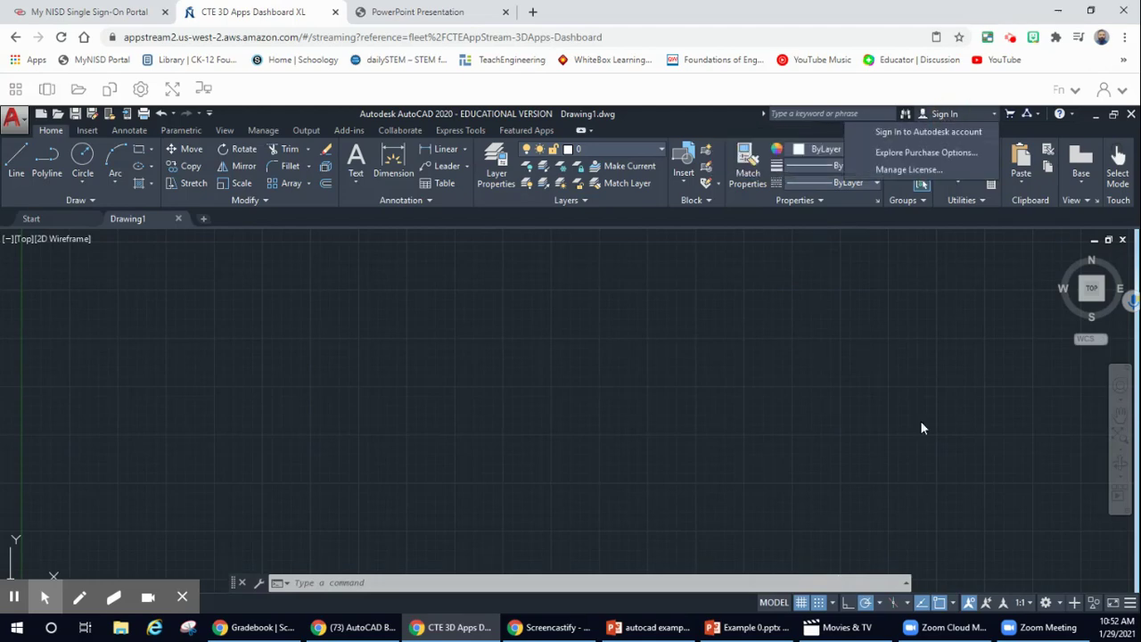
{"action": "left_click", "coordinate": [966, 133]}
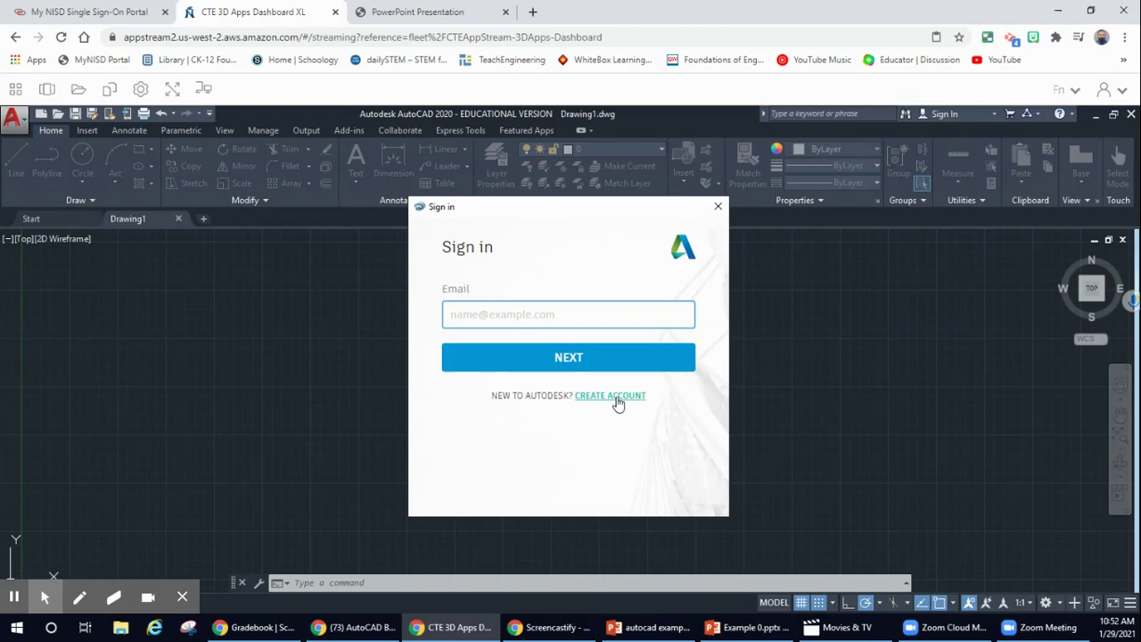
- Sign in to the Autodesk account with the account e-mail and password
{"action": "left_click", "coordinate": [532, 314]}
{"action": "left_click", "coordinate": [567, 368]}
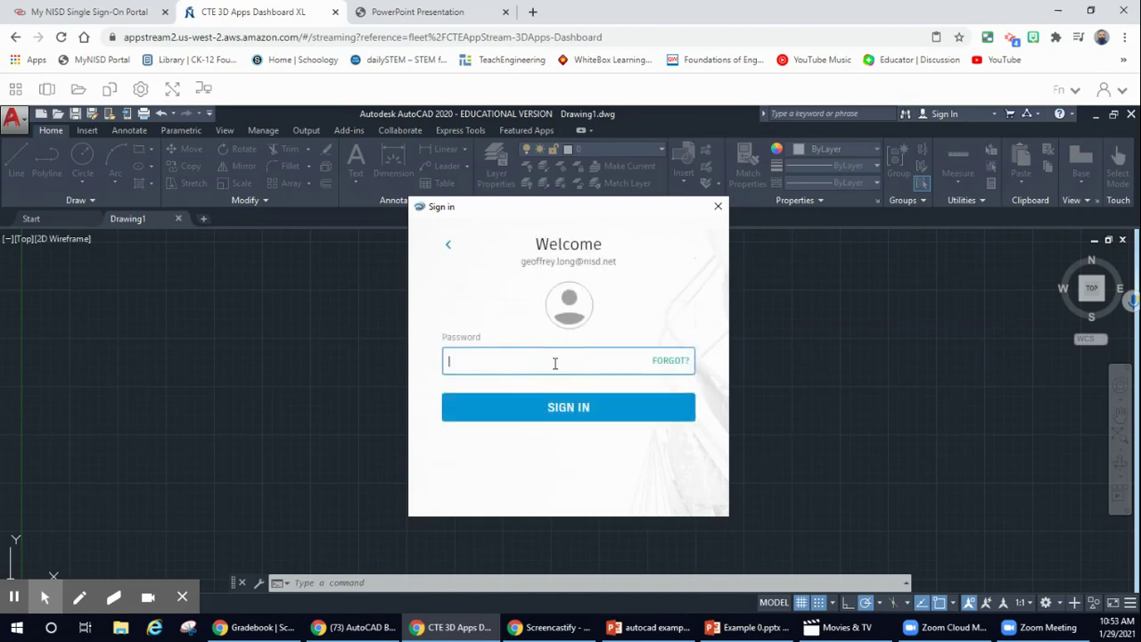
{"action": "type", "text": "•••••••"}
{"action": "key", "text": "Return"}
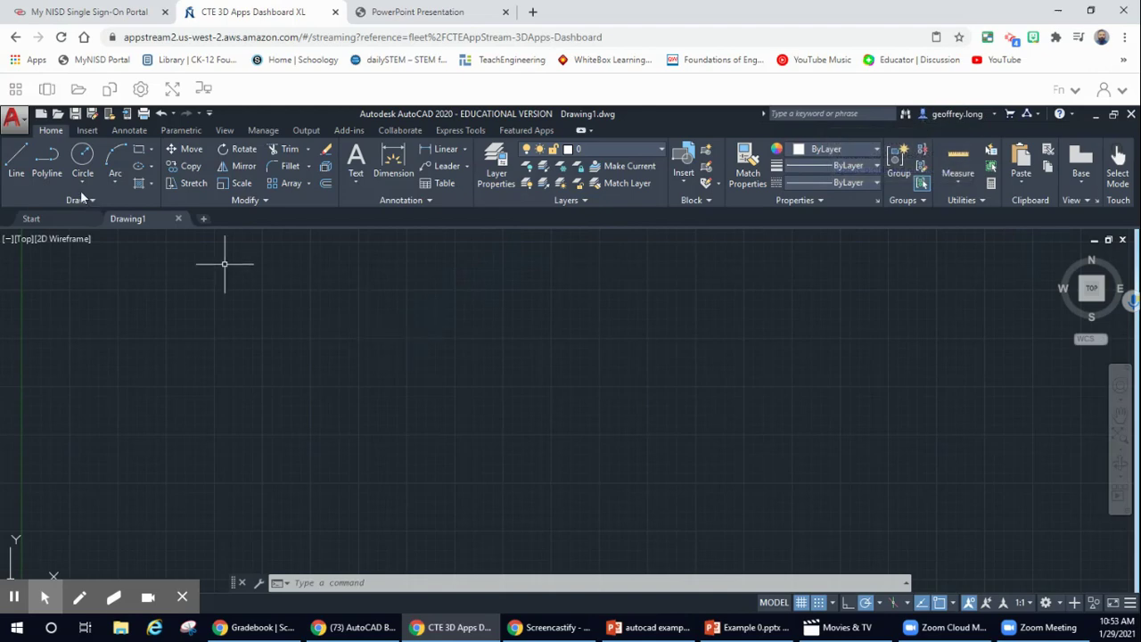
- Create a new drawing, Drawing2, from the acad.dwt template
{"action": "left_click", "coordinate": [41, 116]}
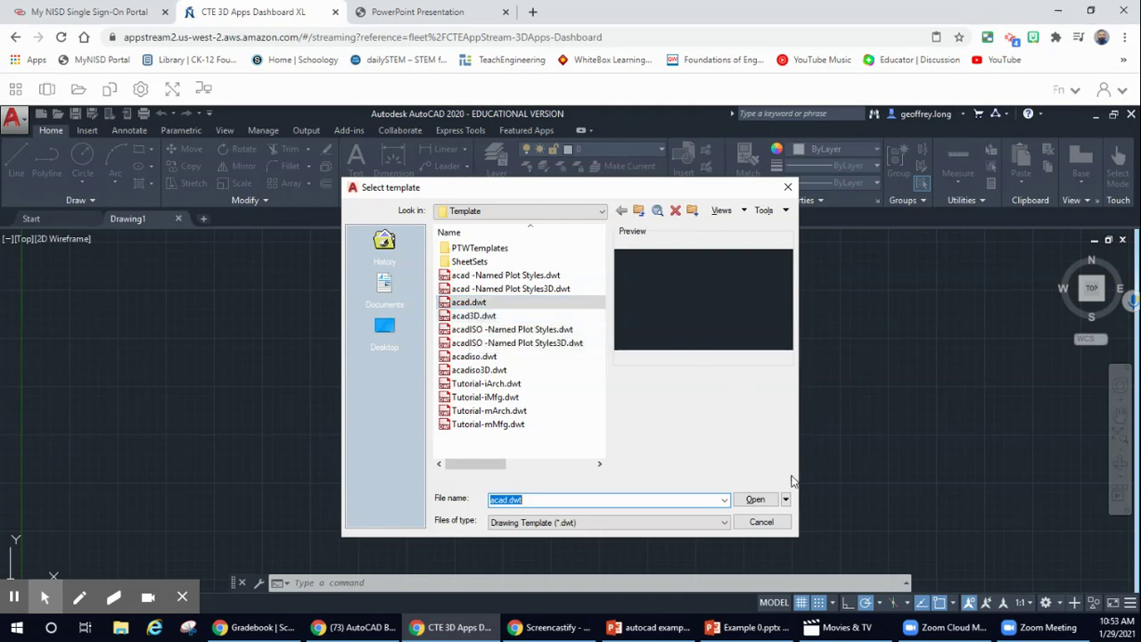
{"action": "left_click", "coordinate": [755, 500]}
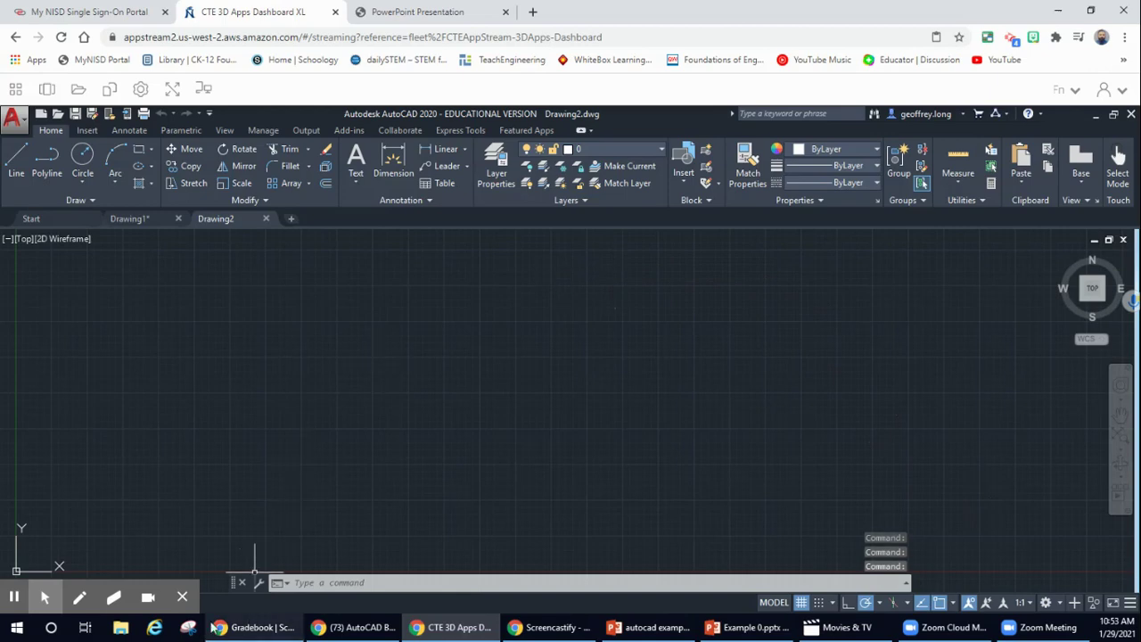
{"action": "mouse_move", "coordinate": [44, 597]}
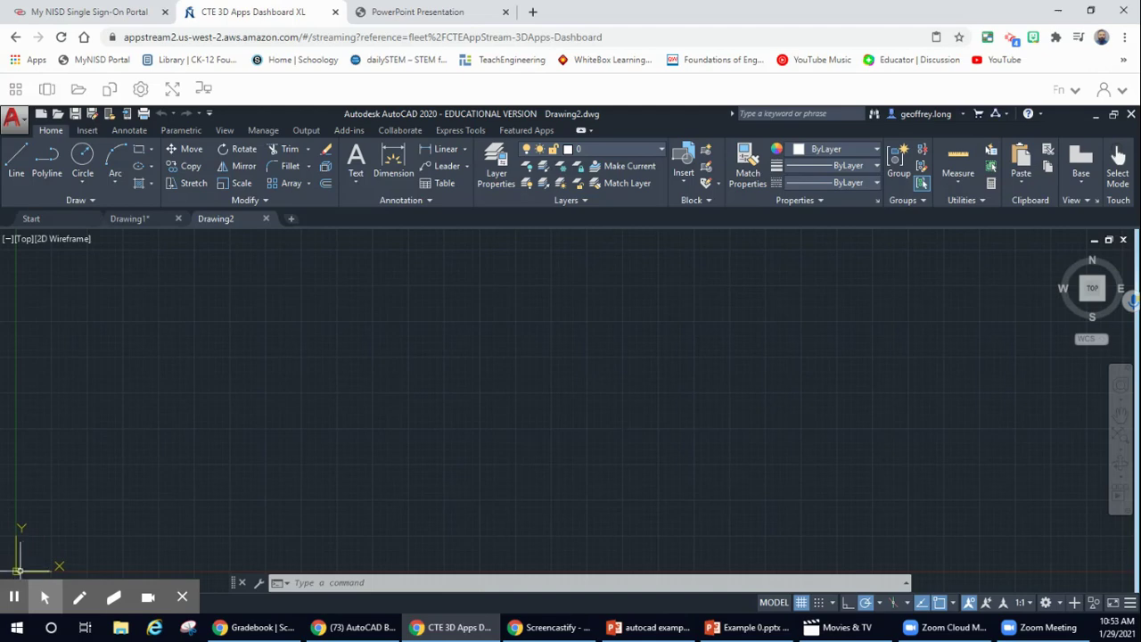
- Pan the view and pick the ViewCube's Top face to centre the origin in plan
{"action": "left_click", "coordinate": [17, 572]}
{"action": "mouse_move", "coordinate": [16, 572]}
{"action": "middle_mouse_down"}
{"action": "mouse_move", "coordinate": [473, 413]}
{"action": "mouse_move", "coordinate": [619, 377]}
{"action": "mouse_move", "coordinate": [458, 422]}
{"action": "mouse_move", "coordinate": [259, 431]}
{"action": "mouse_move", "coordinate": [96, 506]}
{"action": "middle_mouse_up"}
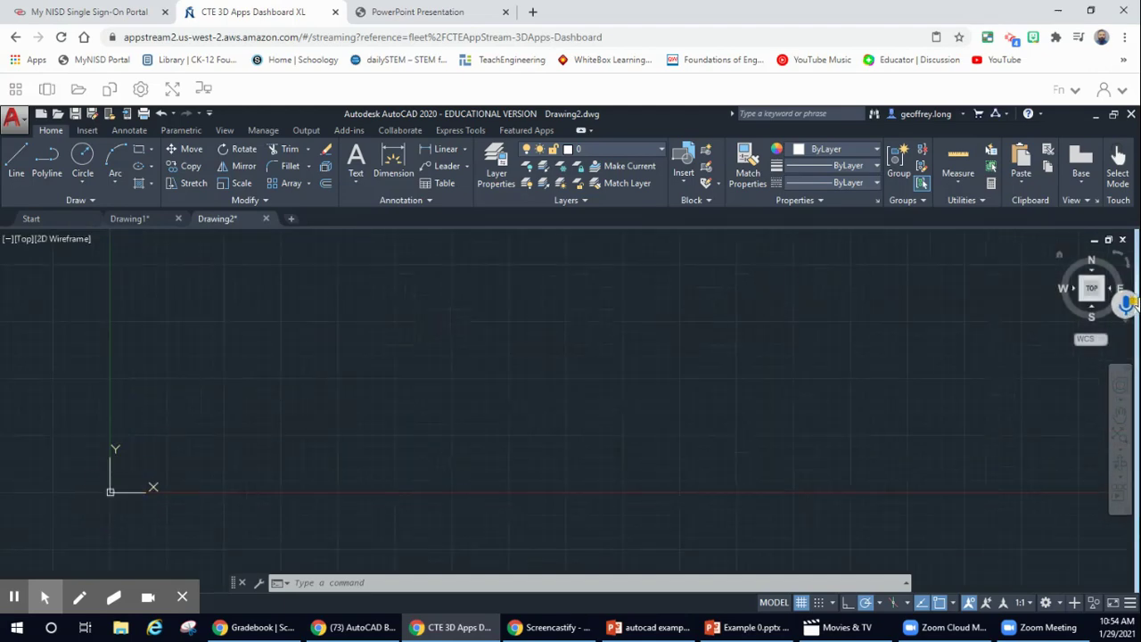
{"action": "left_click", "coordinate": [1091, 290]}
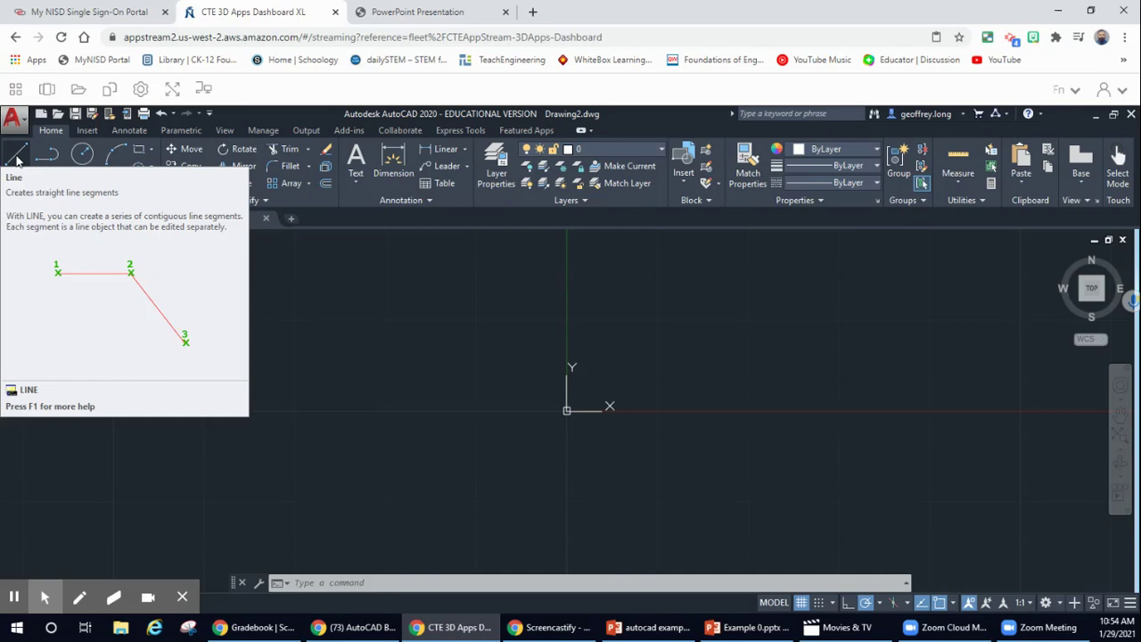
- Draw a 5-unit horizontal line starting to the left of the origin
{"action": "left_click", "coordinate": [17, 159]}
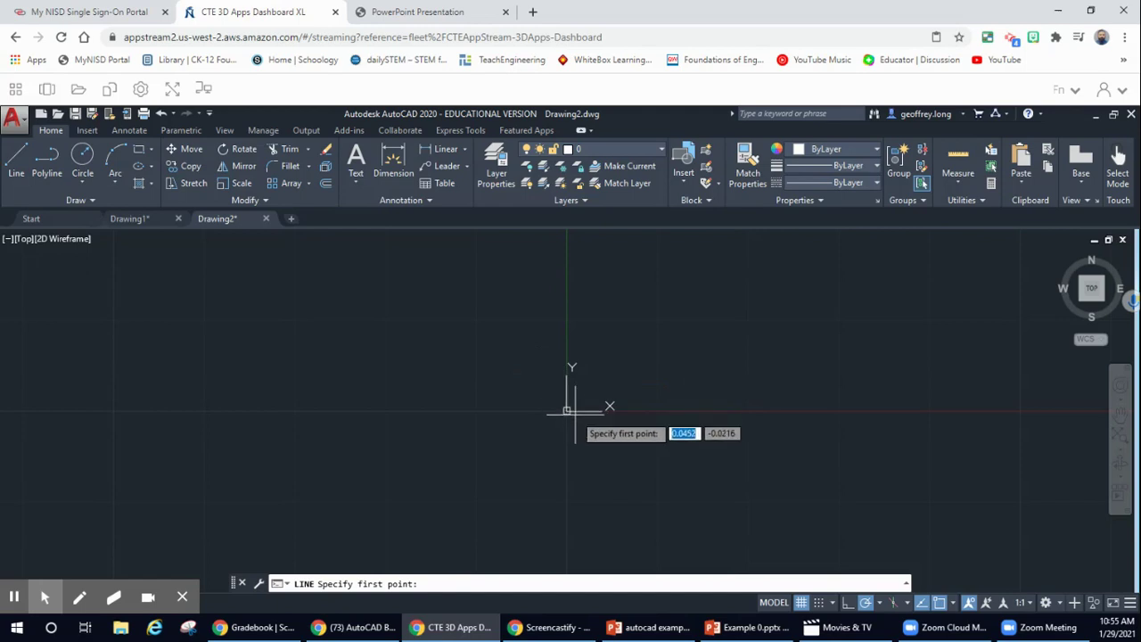
{"action": "left_click", "coordinate": [386, 411]}
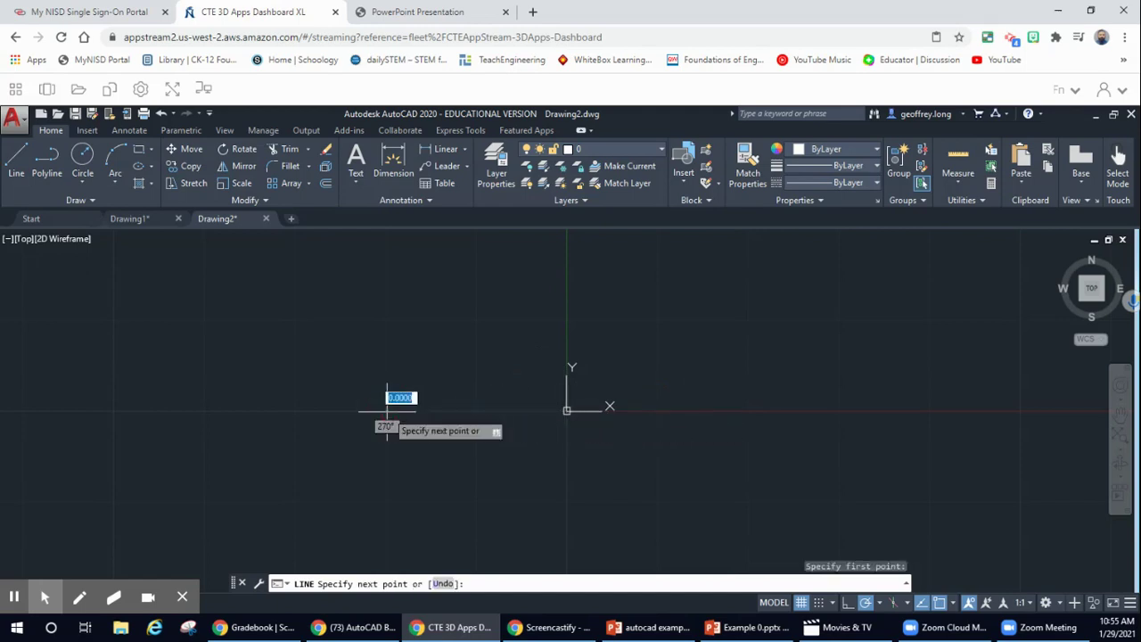
{"action": "type", "text": "5"}
{"action": "key", "text": "Return"}
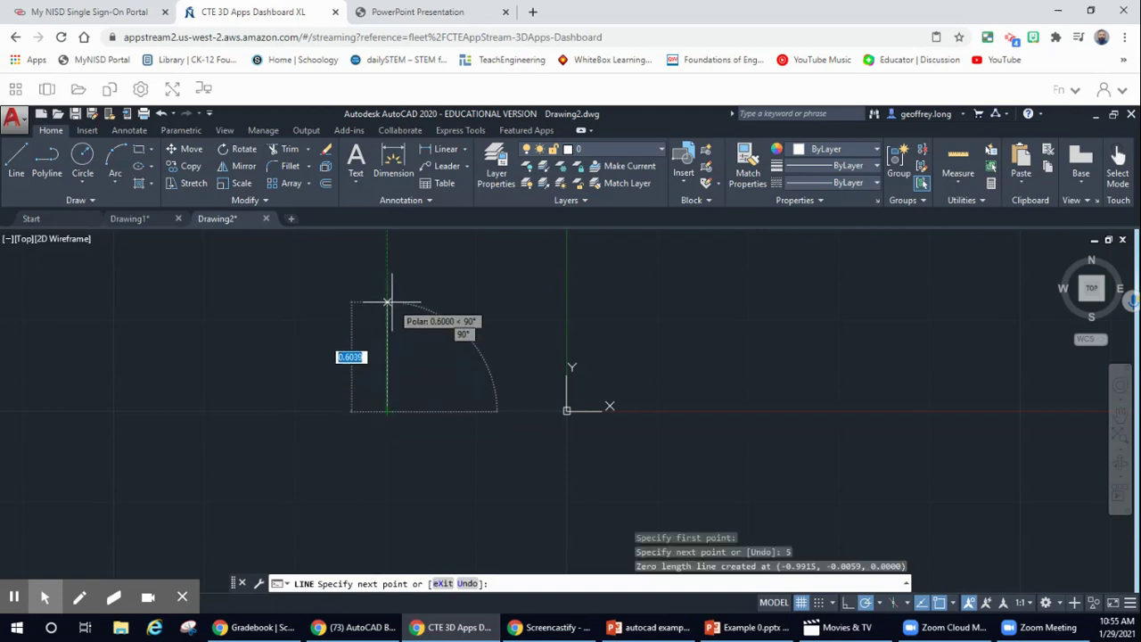
{"action": "left_click", "coordinate": [508, 411]}
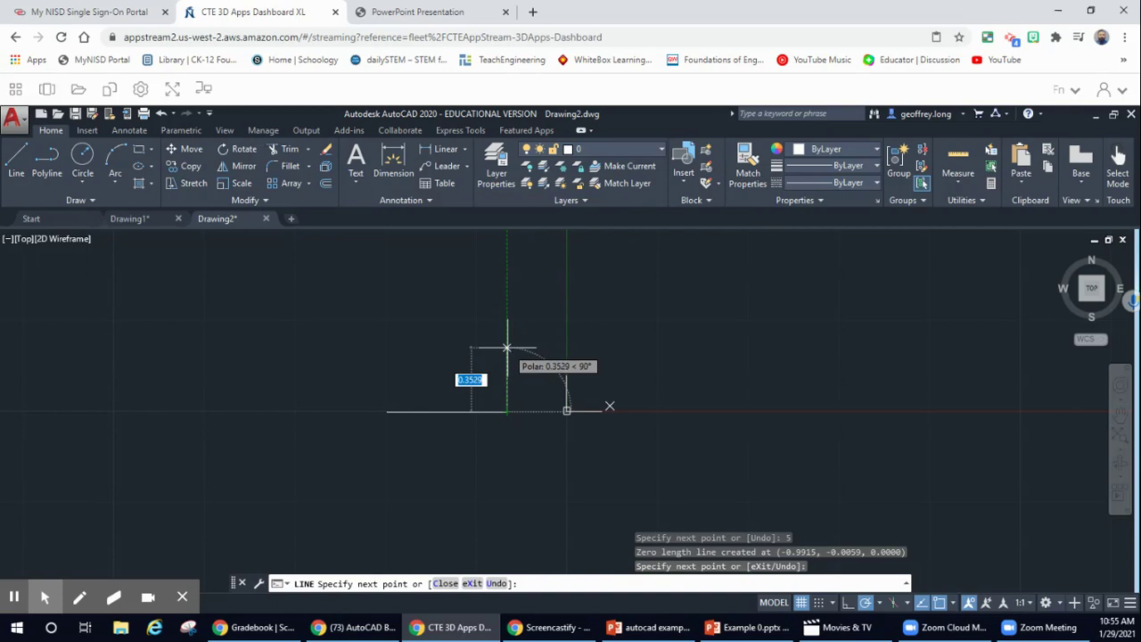
{"action": "key", "text": "Escape"}
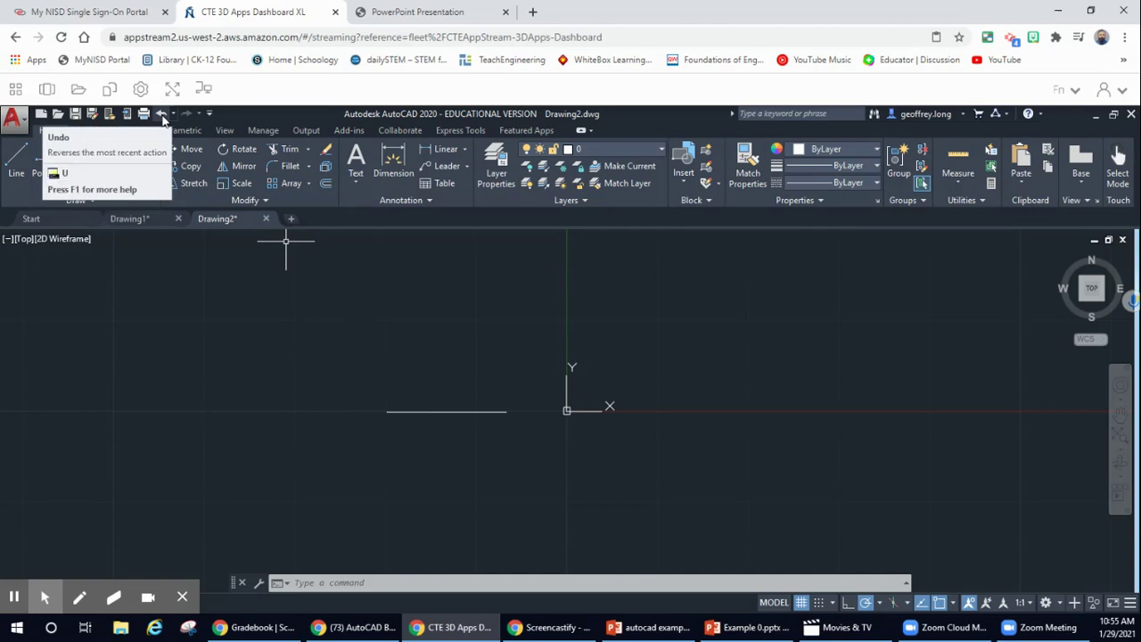
- Undo the horizontal line and open the streamed applications list
{"action": "left_click", "coordinate": [162, 115]}
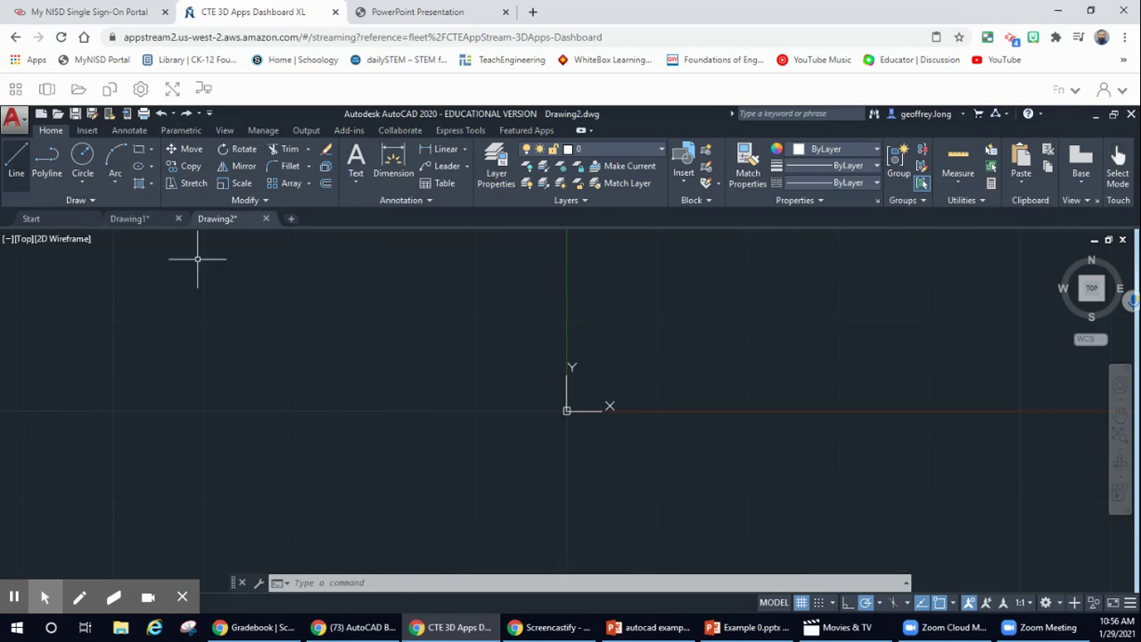
{"action": "left_click", "coordinate": [15, 89]}
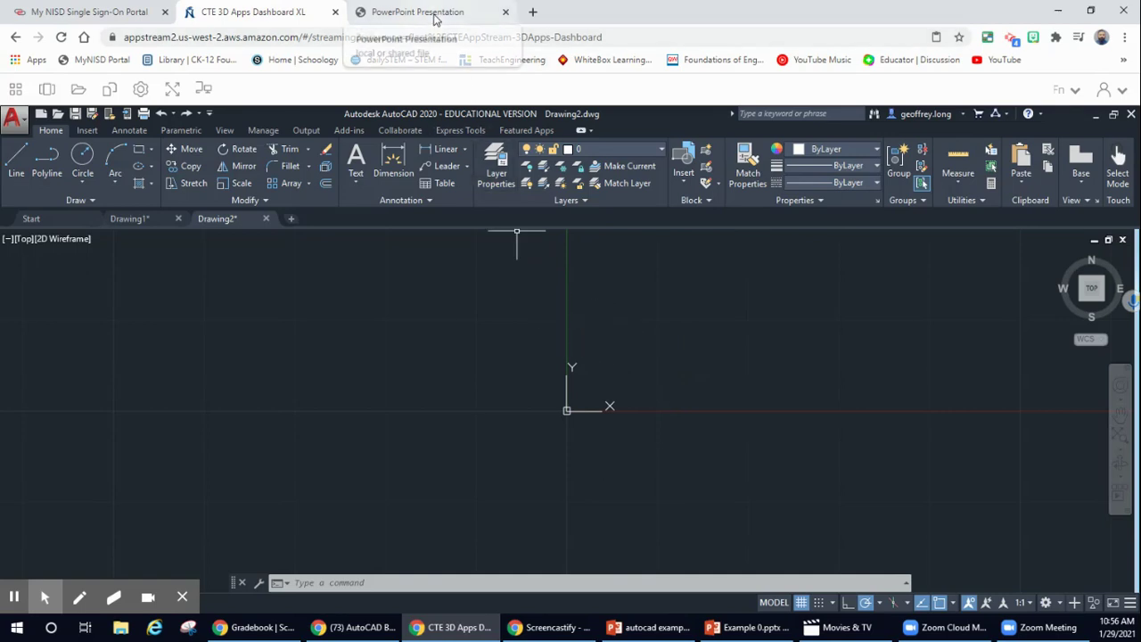
{"action": "left_click", "coordinate": [433, 17]}
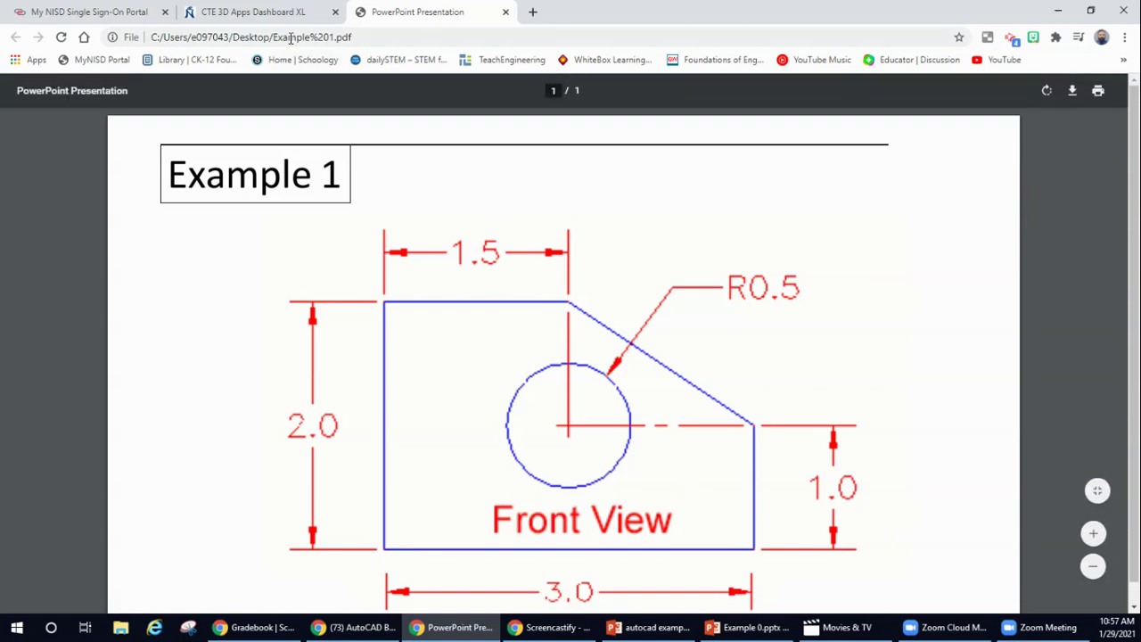
{"action": "left_click", "coordinate": [257, 12]}
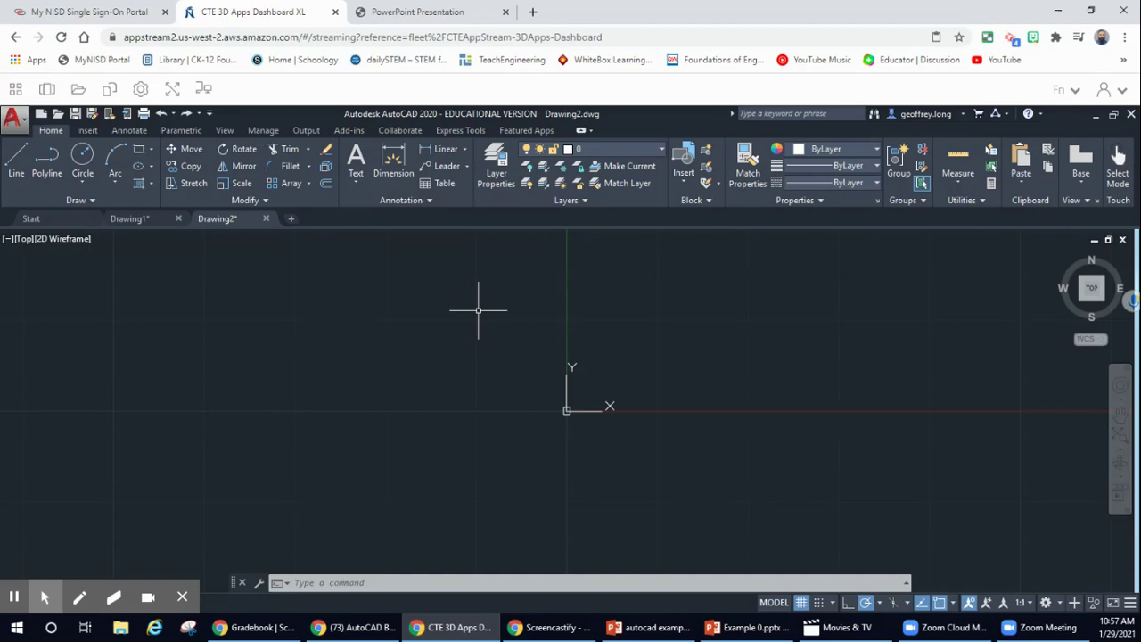
- Draw a 3-unit line starting at the origin, then undo it
{"action": "left_click", "coordinate": [14, 162]}
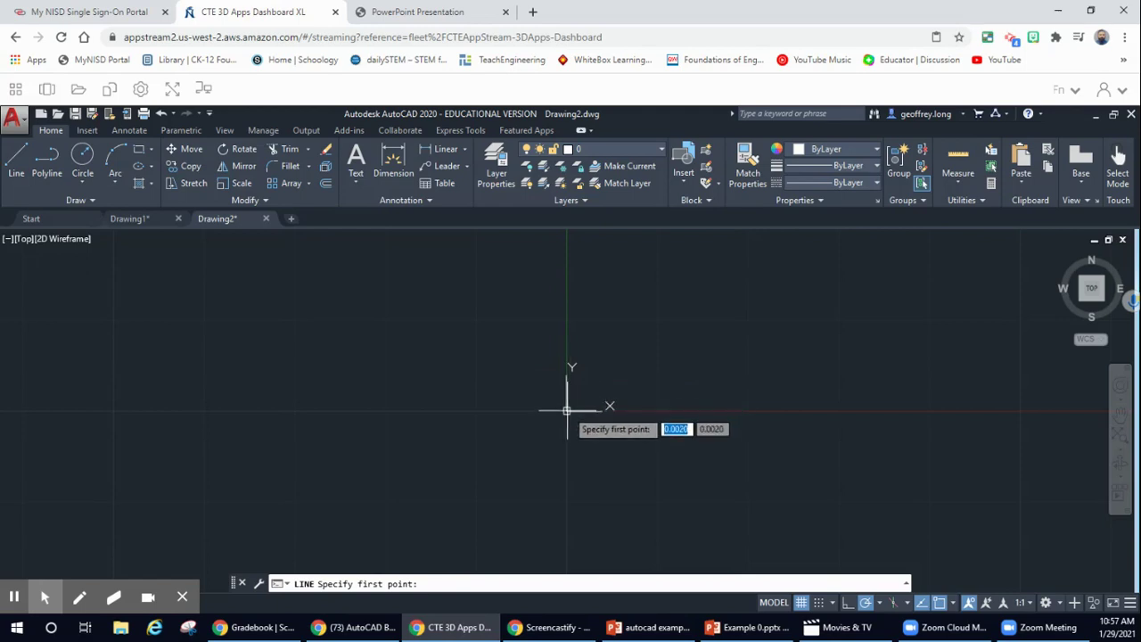
{"action": "left_click", "coordinate": [567, 411]}
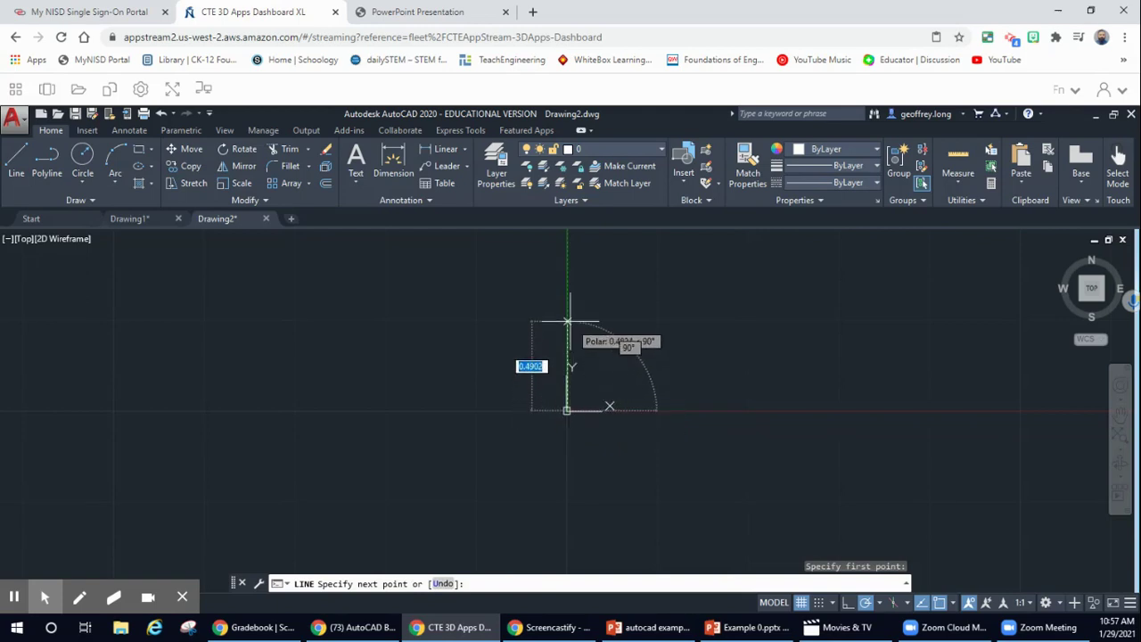
{"action": "type", "text": "3"}
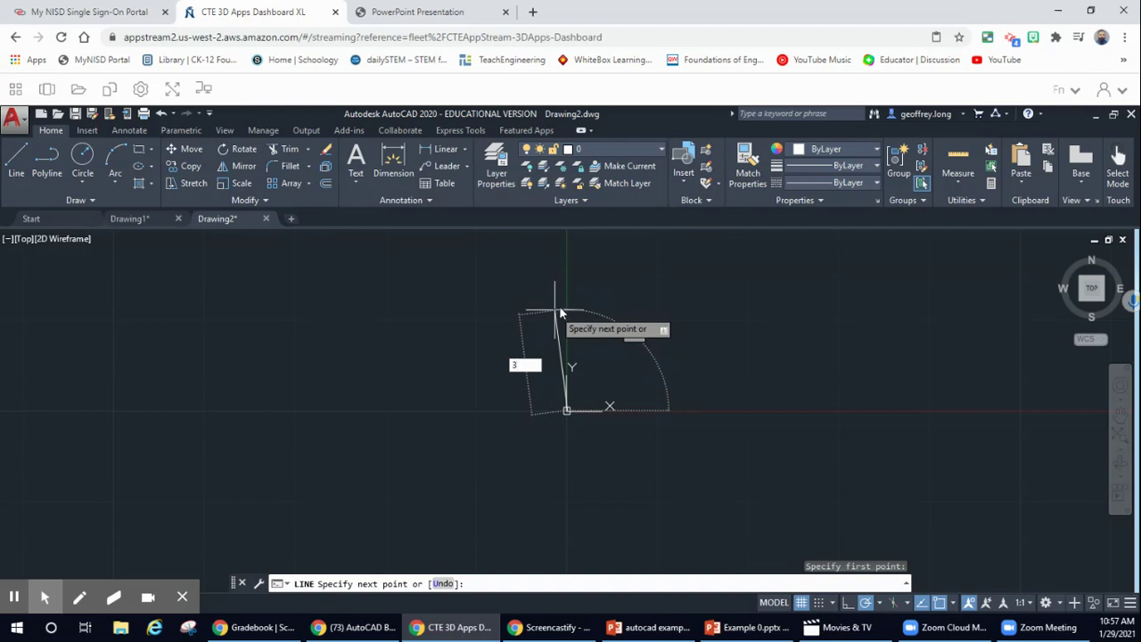
{"action": "key", "text": "Return"}
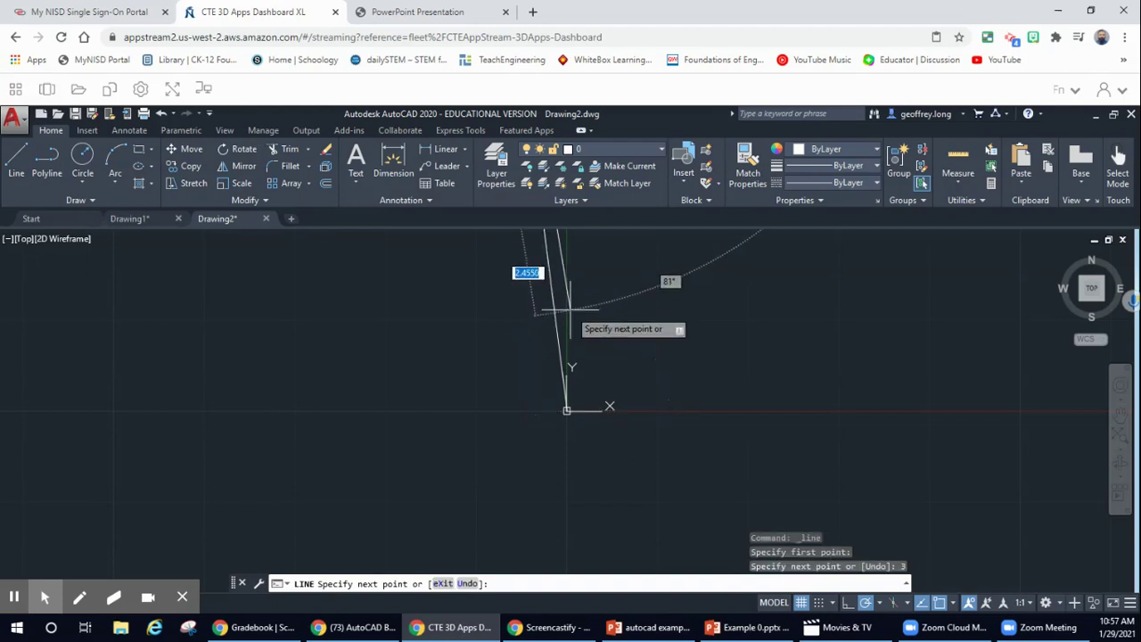
{"action": "key", "text": "Escape"}
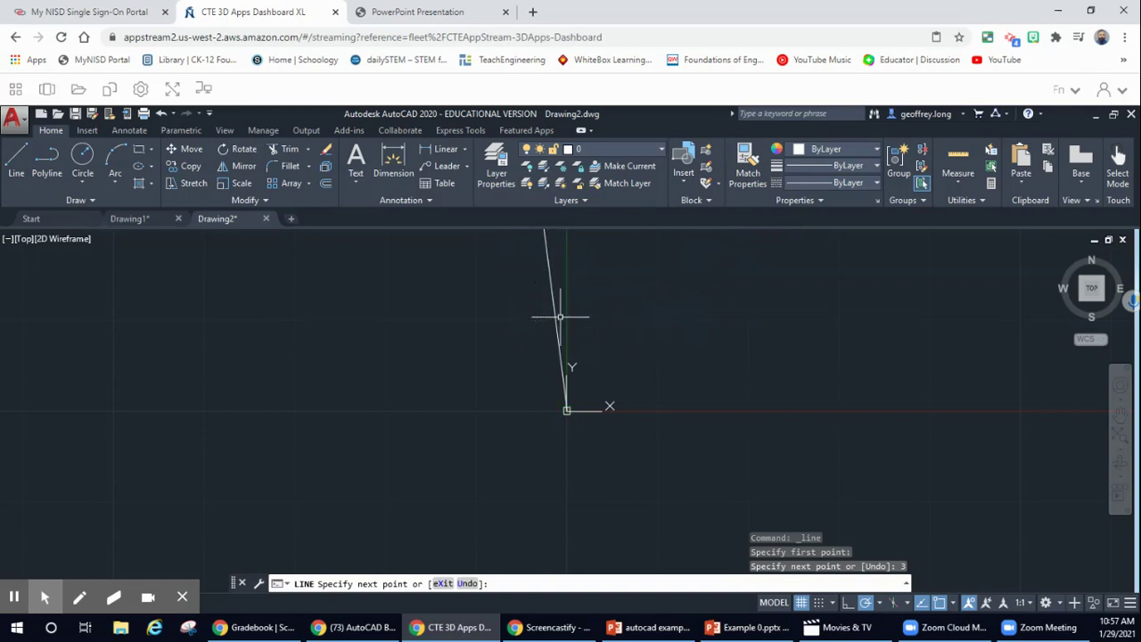
{"action": "key", "text": "Escape"}
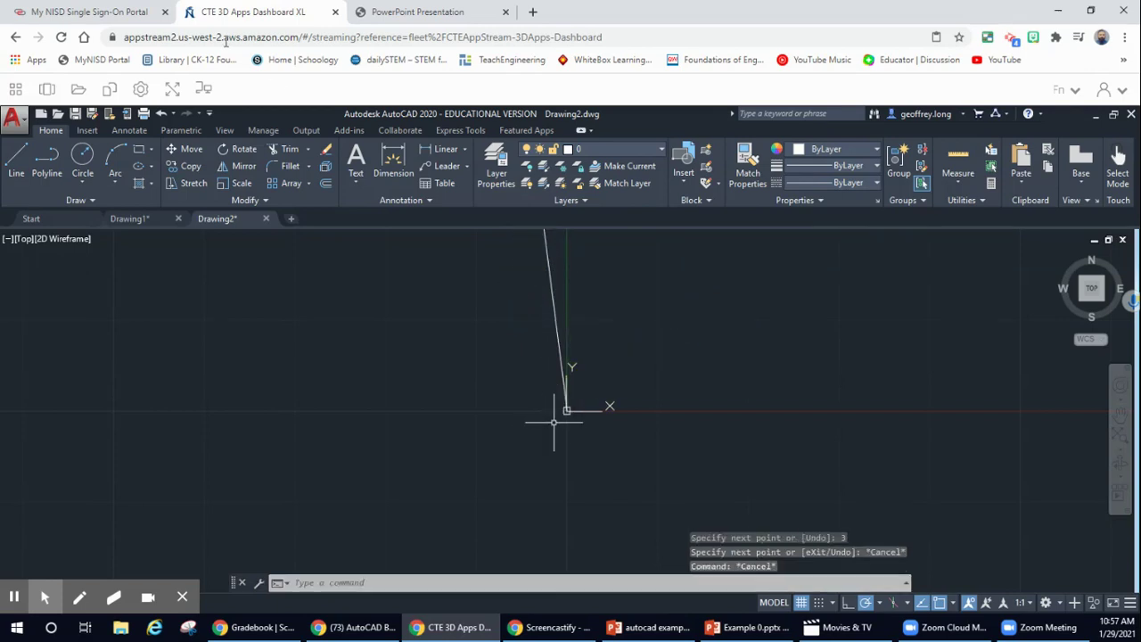
{"action": "left_click", "coordinate": [161, 113]}
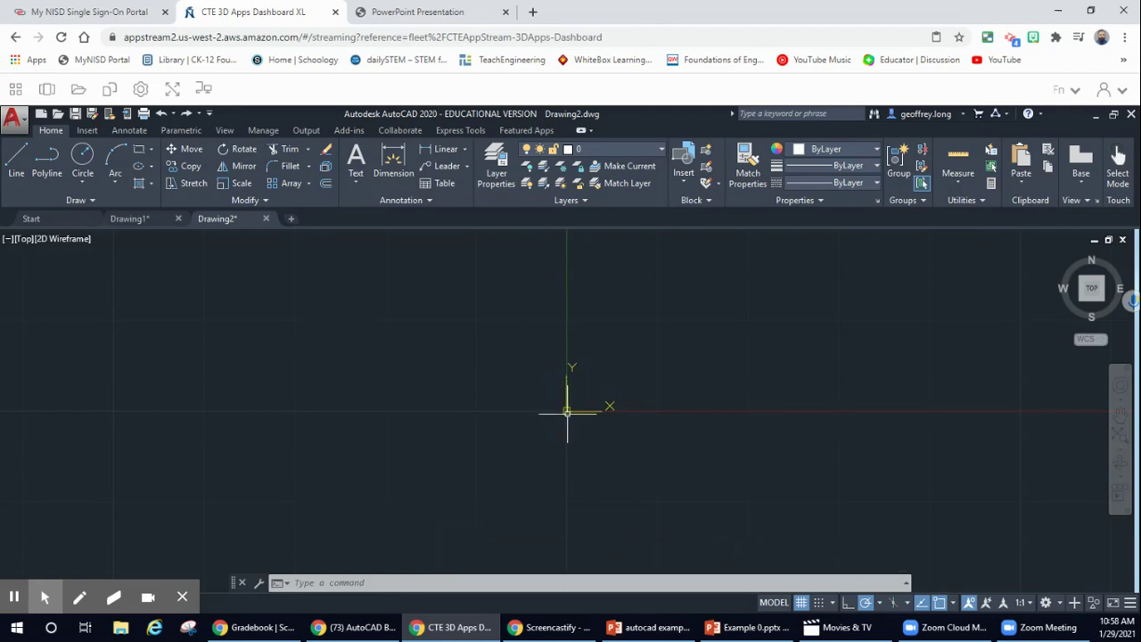
- Select the UCS marker at the origin and start a new Line command
{"action": "left_click", "coordinate": [567, 413]}
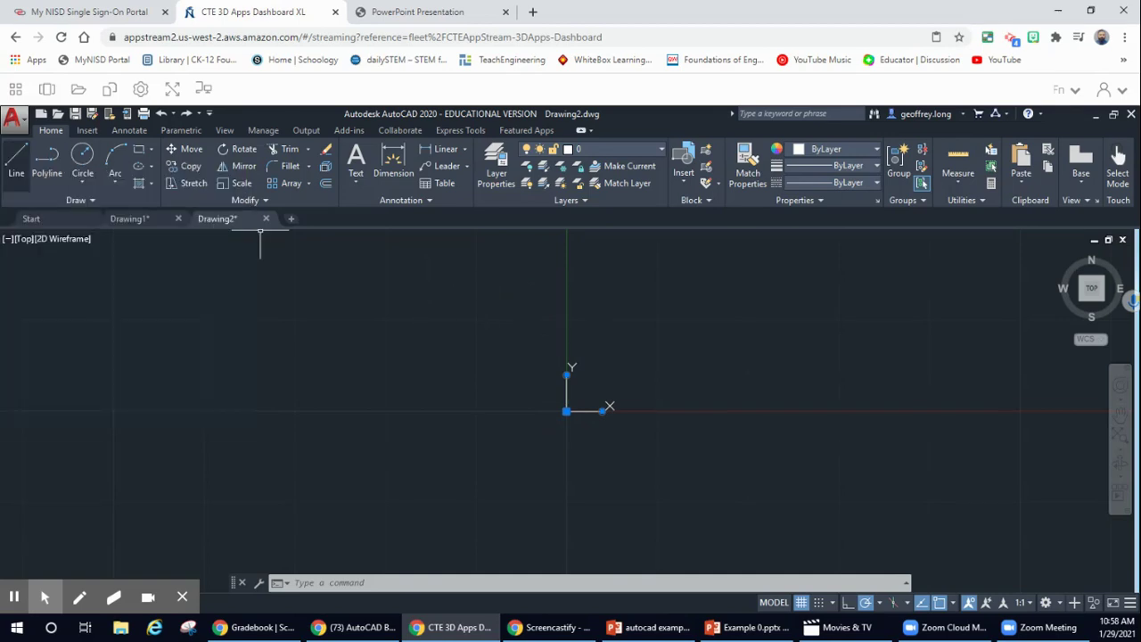
{"action": "left_click", "coordinate": [16, 162]}
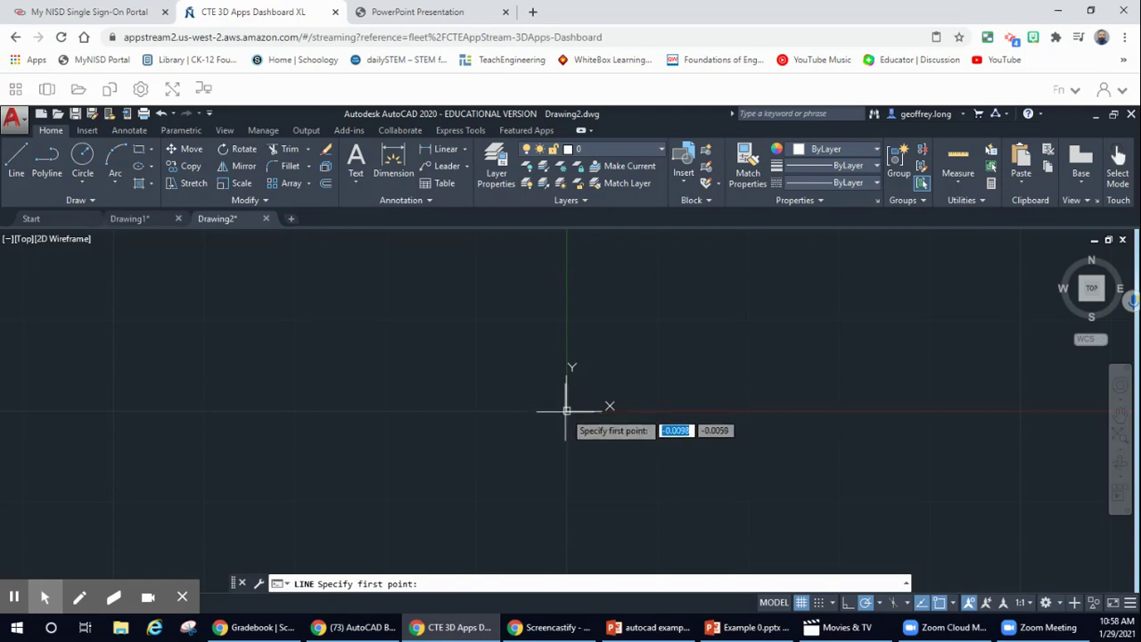
- Draw a vertical 3-unit line straight up from the origin
{"action": "left_click", "coordinate": [566, 410]}
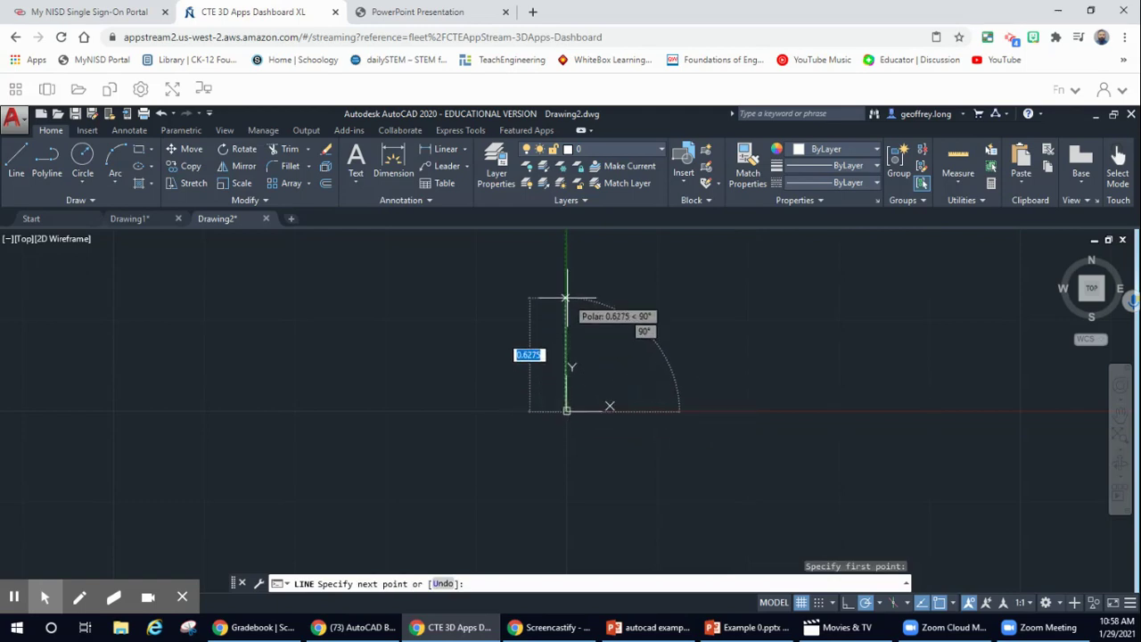
{"action": "type", "text": "3"}
{"action": "key", "text": "Return"}
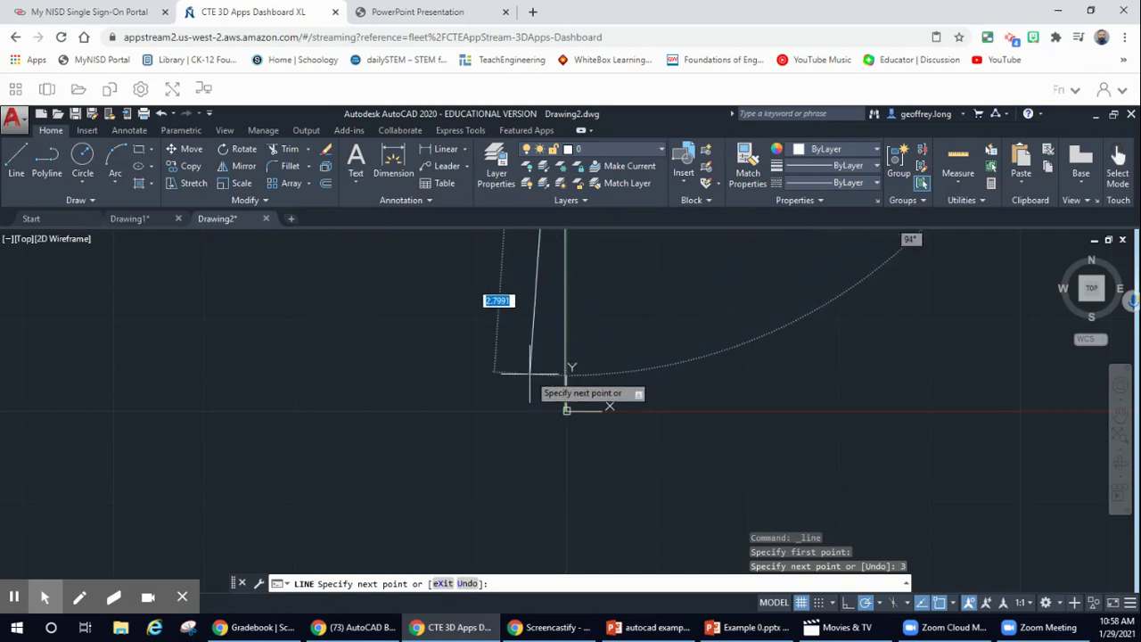
{"action": "key", "text": "Escape"}
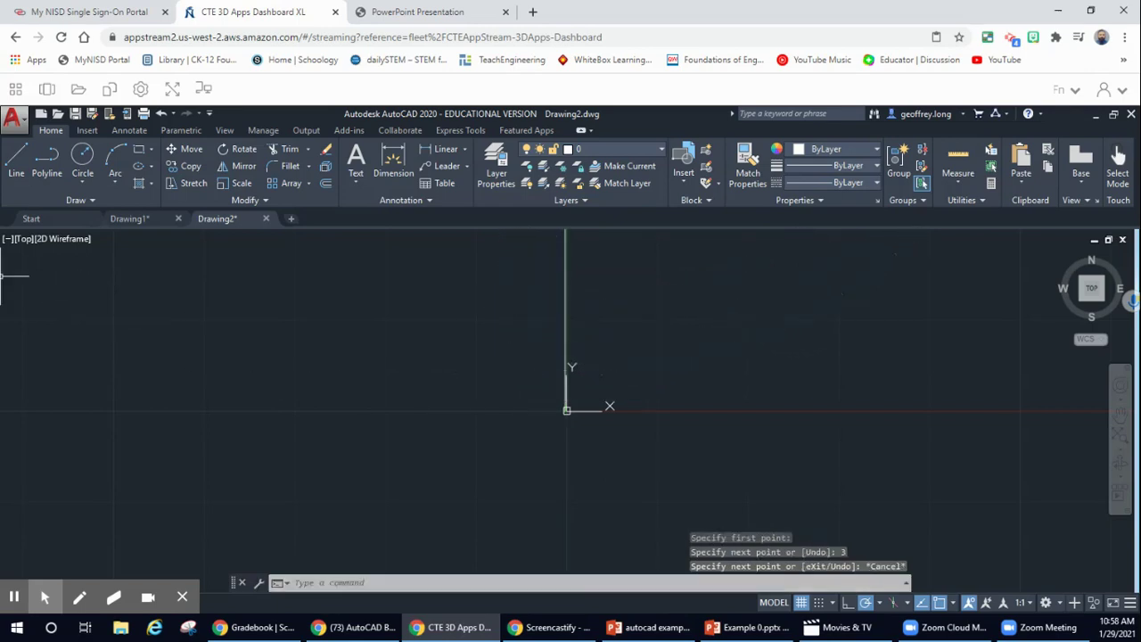
- Check the Example 1 reference drawing in the PDF tab twice, returning to AutoCAD each time
{"action": "left_click", "coordinate": [418, 11]}
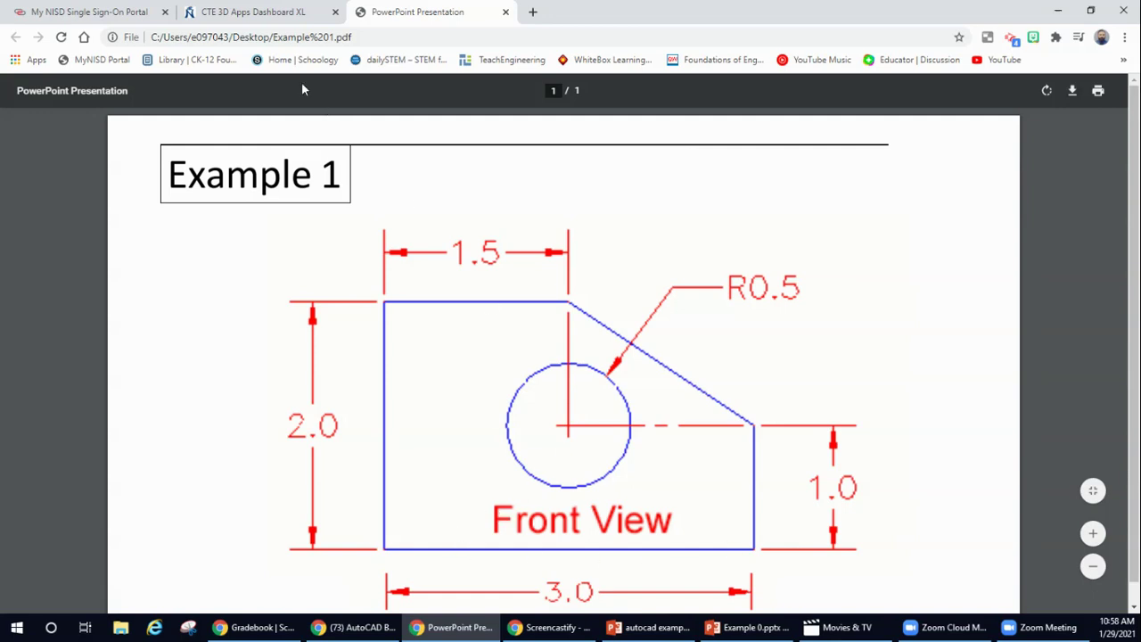
{"action": "left_click", "coordinate": [274, 12]}
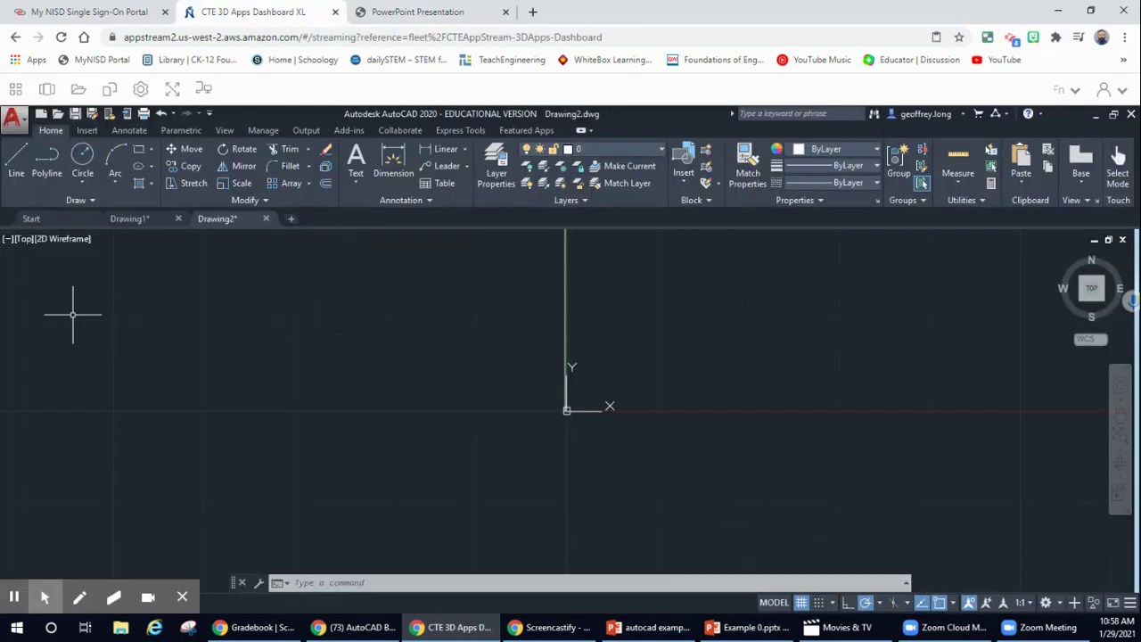
{"action": "left_click", "coordinate": [15, 88]}
{"action": "left_click", "coordinate": [436, 14]}
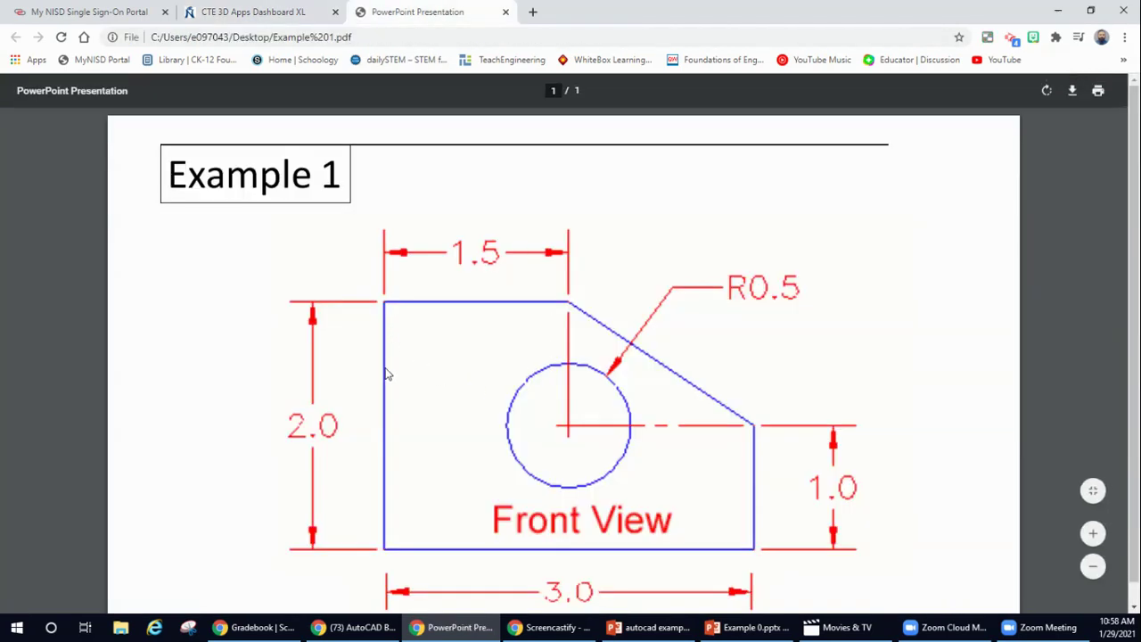
{"action": "left_click", "coordinate": [265, 13]}
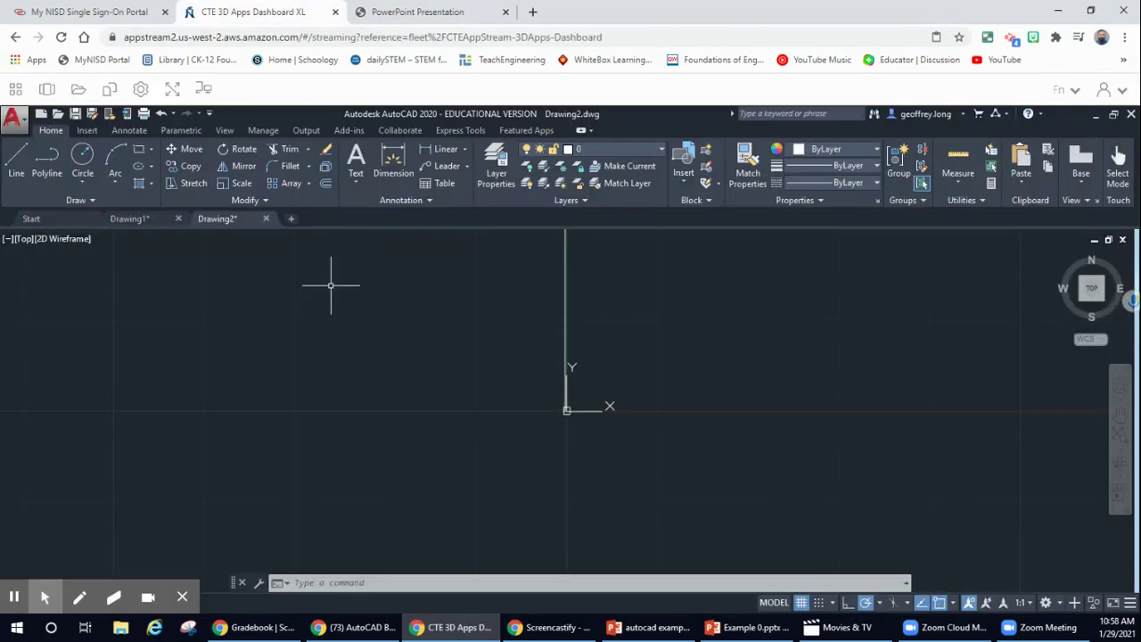
- Undo the 3-unit vertical line and redraw the left edge 2 units up from the origin
{"action": "left_click", "coordinate": [161, 114]}
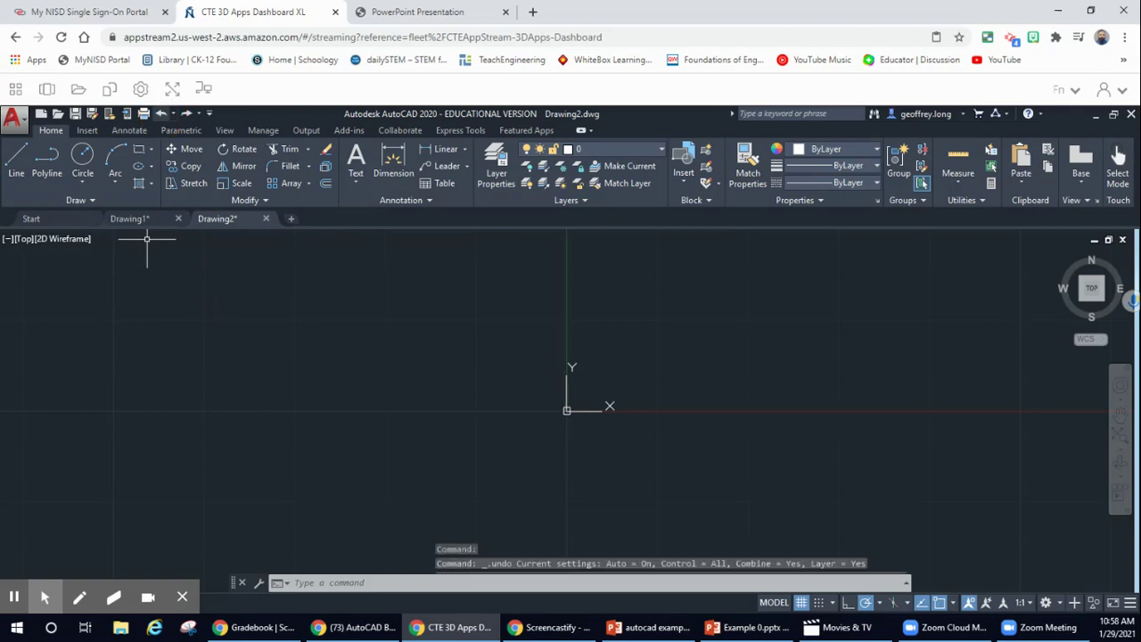
{"action": "left_click", "coordinate": [16, 162]}
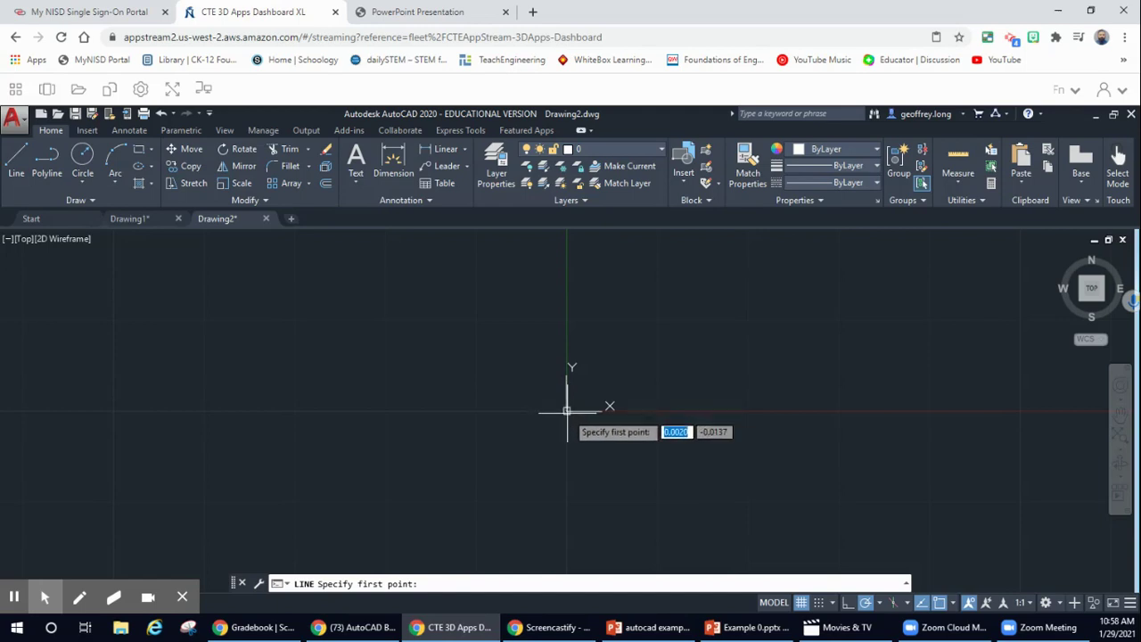
{"action": "left_click", "coordinate": [567, 411]}
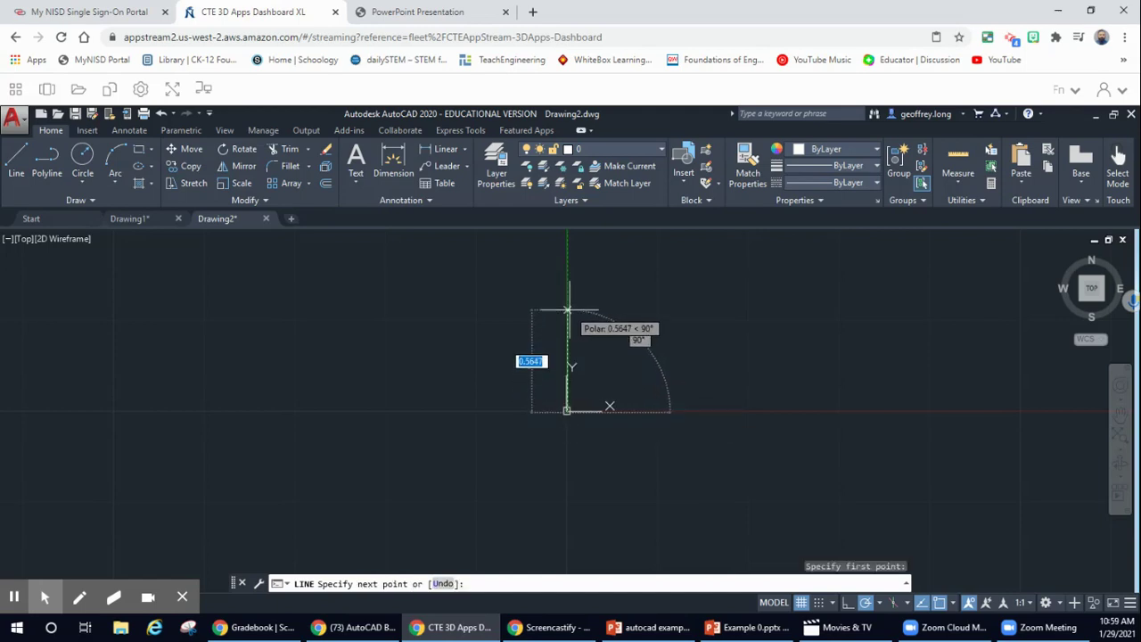
{"action": "type", "text": "2"}
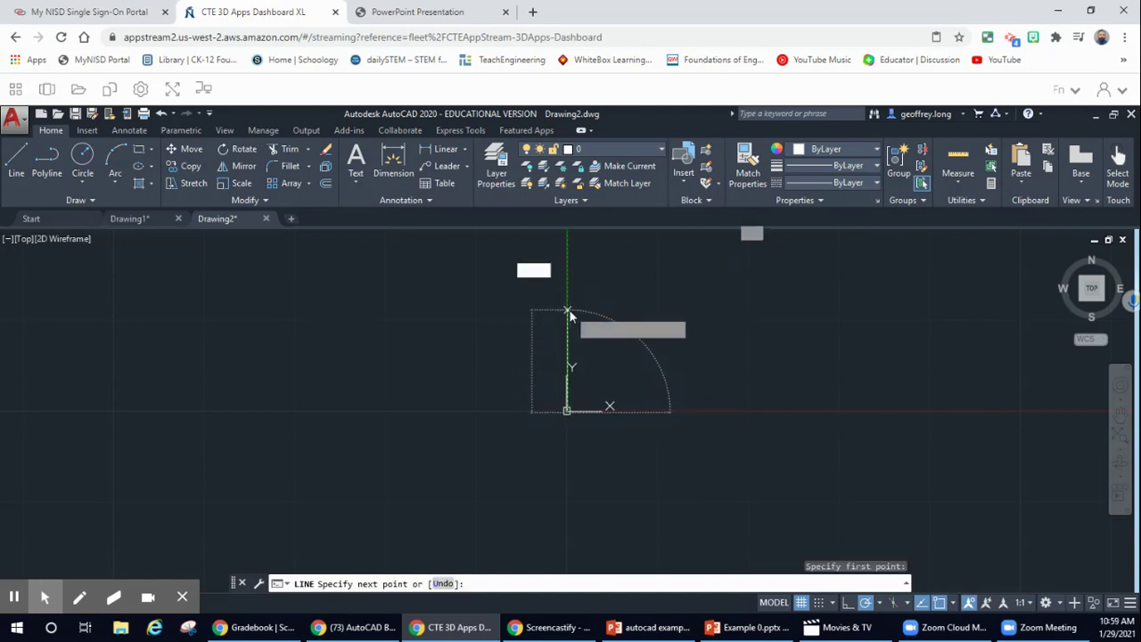
{"action": "key", "text": "Return"}
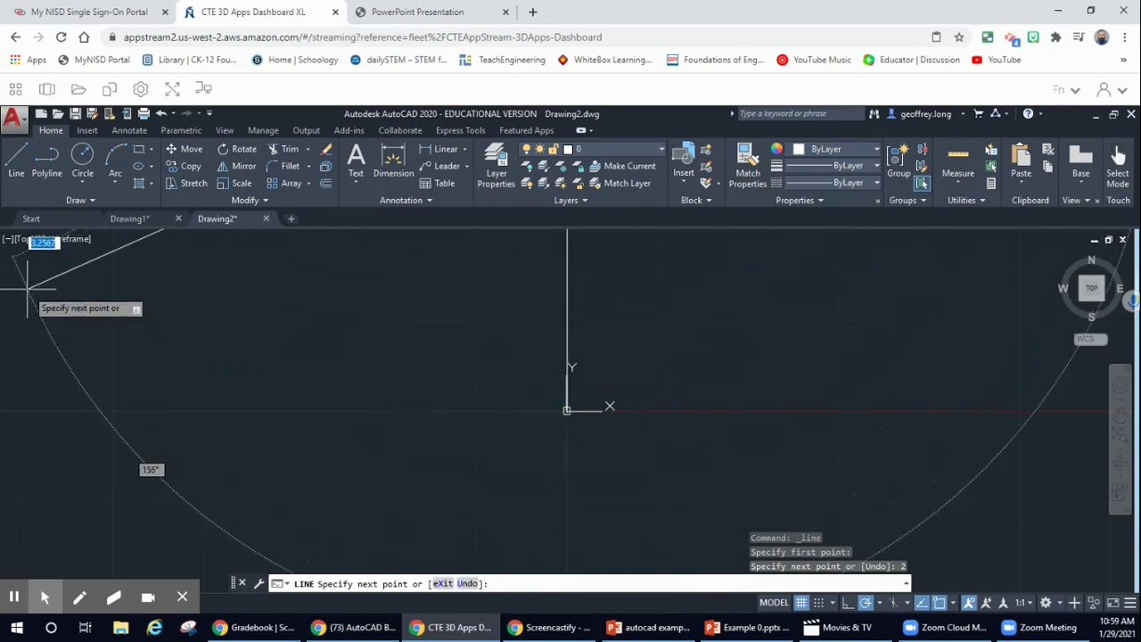
{"action": "key", "text": "Escape"}
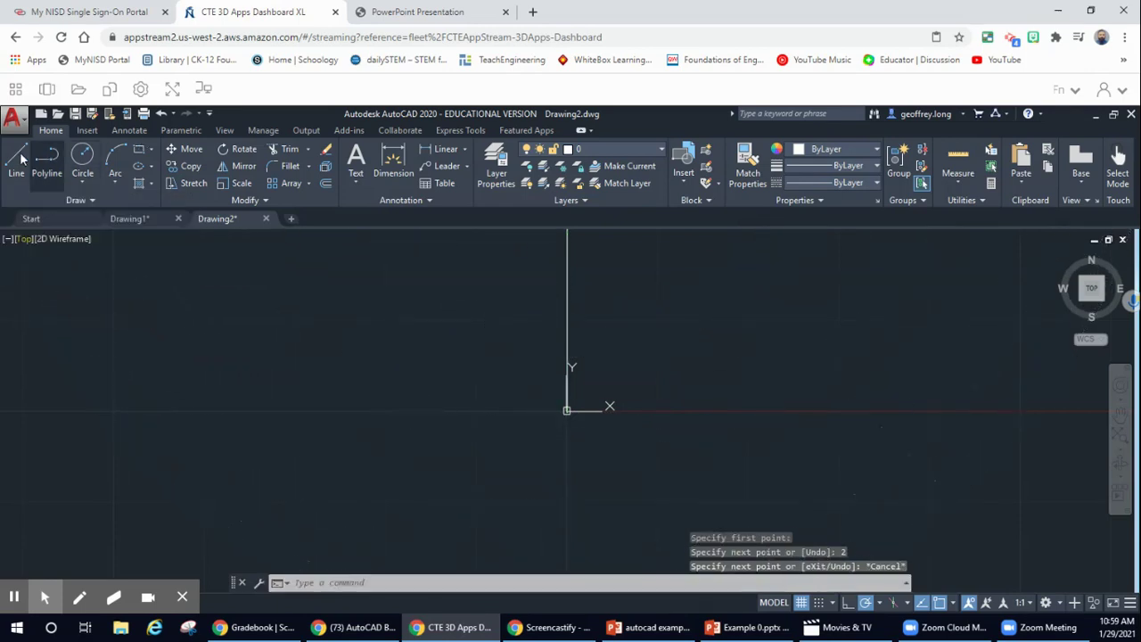
{"action": "left_click", "coordinate": [16, 161]}
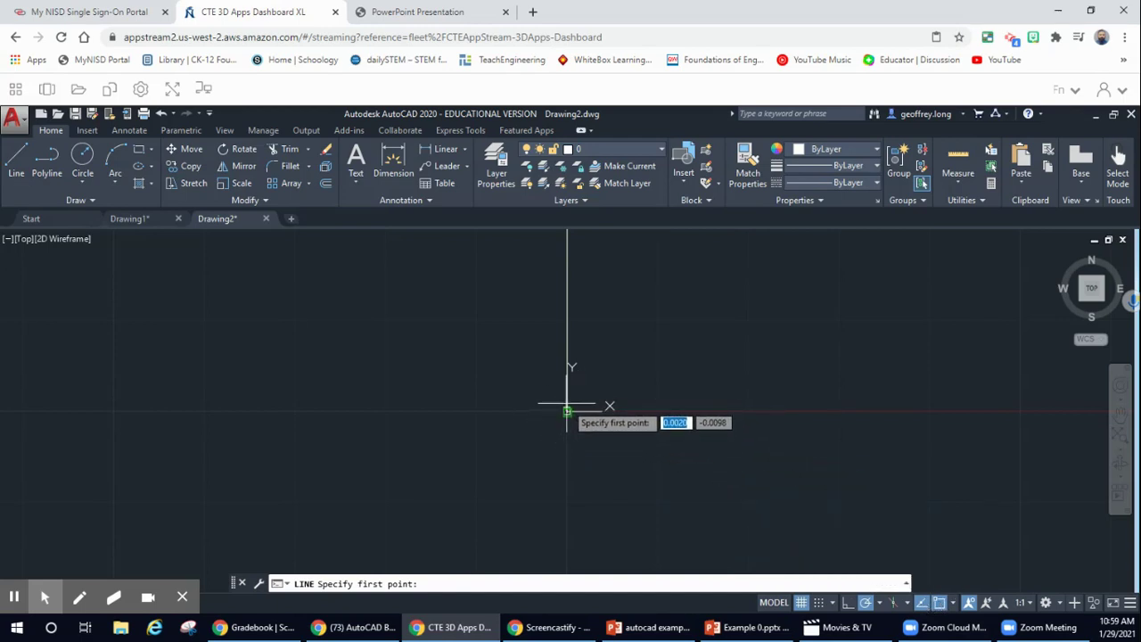
- Draw the 3-unit horizontal bottom edge running right from the origin
{"action": "left_click", "coordinate": [567, 411]}
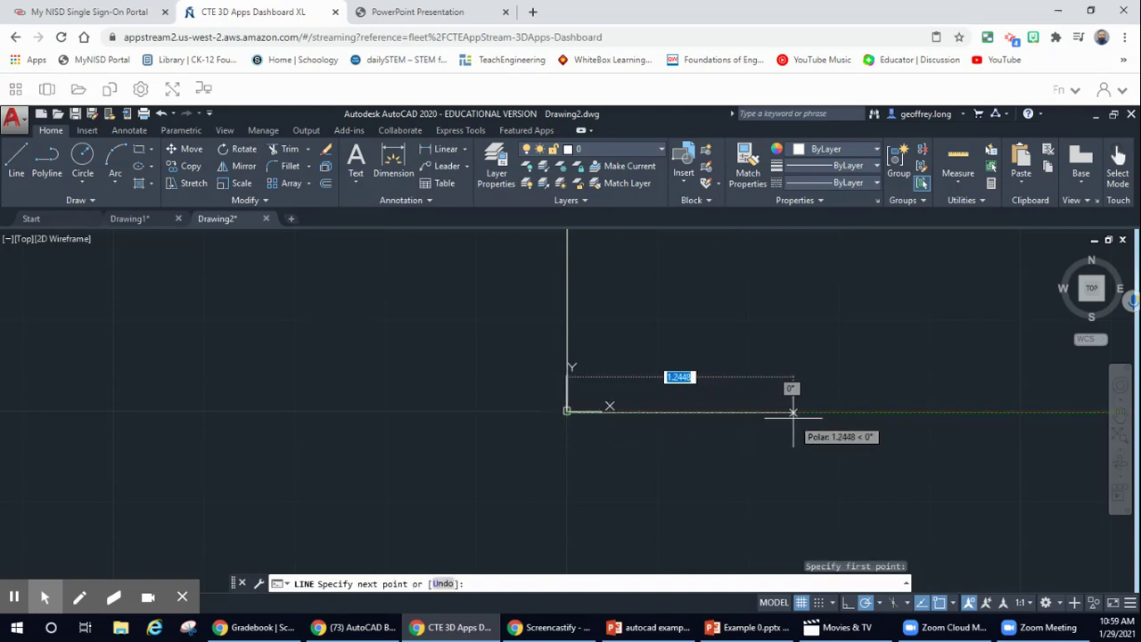
{"action": "type", "text": "3"}
{"action": "key", "text": "Return"}
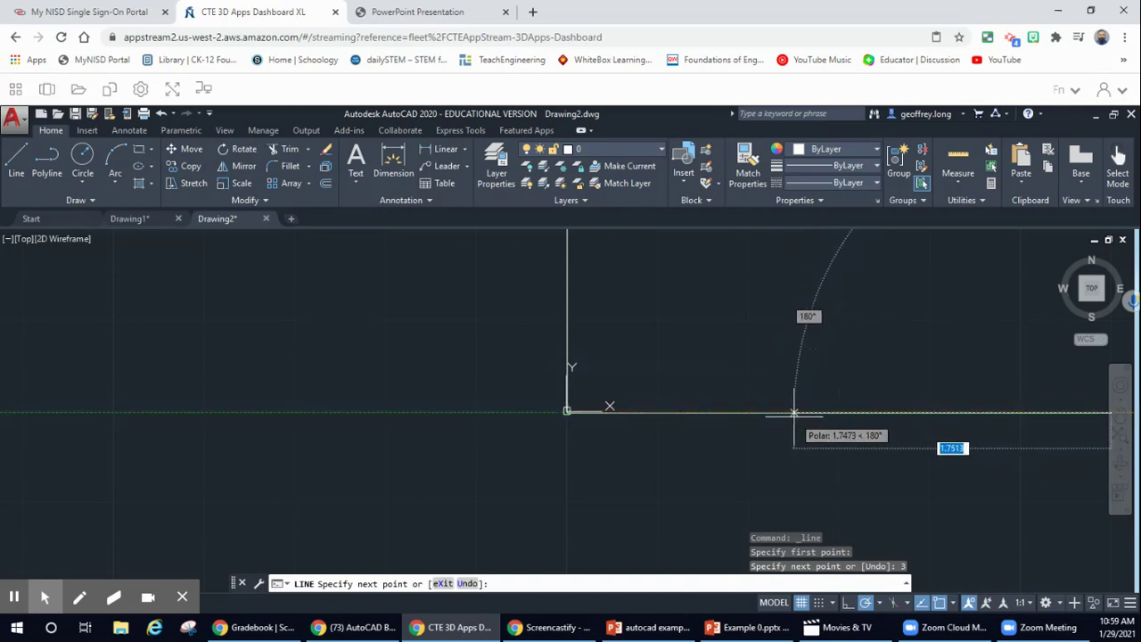
{"action": "key", "text": "Escape"}
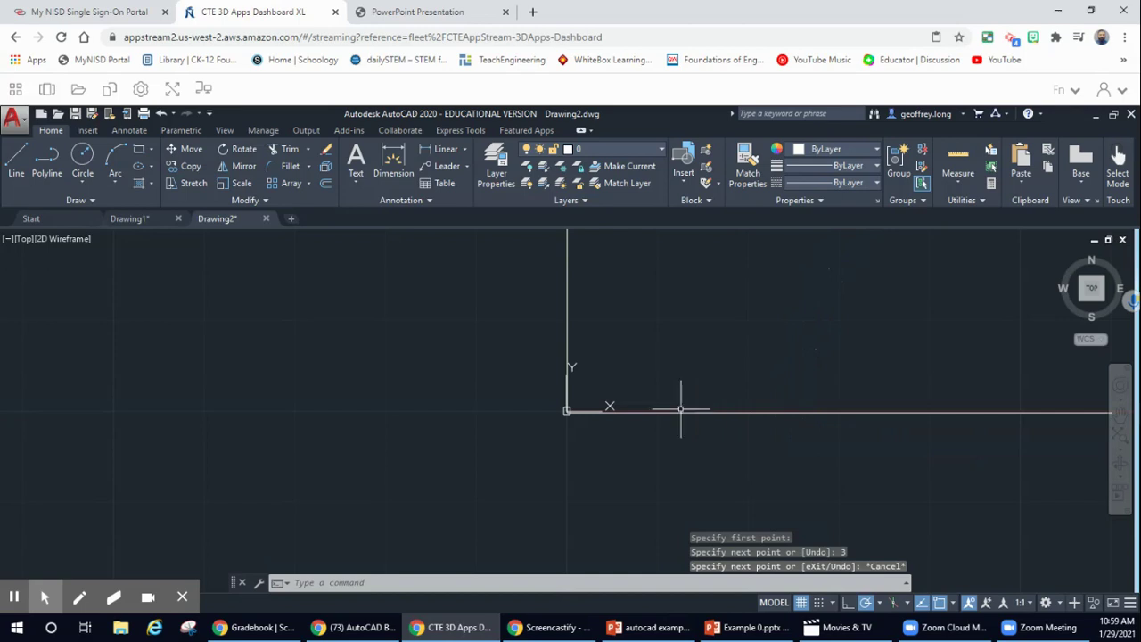
- Zoom to frame both edges in the top view, then bring up the Example 1 reference PDF
{"action": "scroll", "coordinate": [626, 365], "scroll_direction": "down", "scroll_amount": 2}
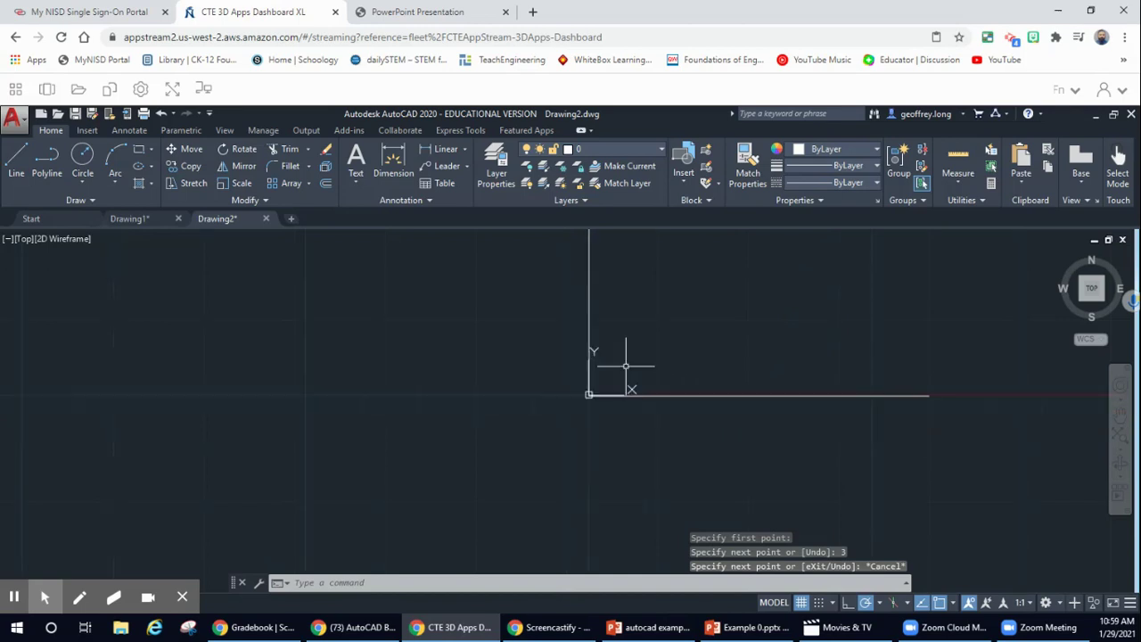
{"action": "scroll", "coordinate": [626, 365], "scroll_direction": "up", "scroll_amount": 2}
{"action": "scroll", "coordinate": [626, 365], "scroll_direction": "up", "scroll_amount": 1}
{"action": "scroll", "coordinate": [626, 365], "scroll_direction": "down", "scroll_amount": 3}
{"action": "scroll", "coordinate": [626, 365], "scroll_direction": "down", "scroll_amount": 2}
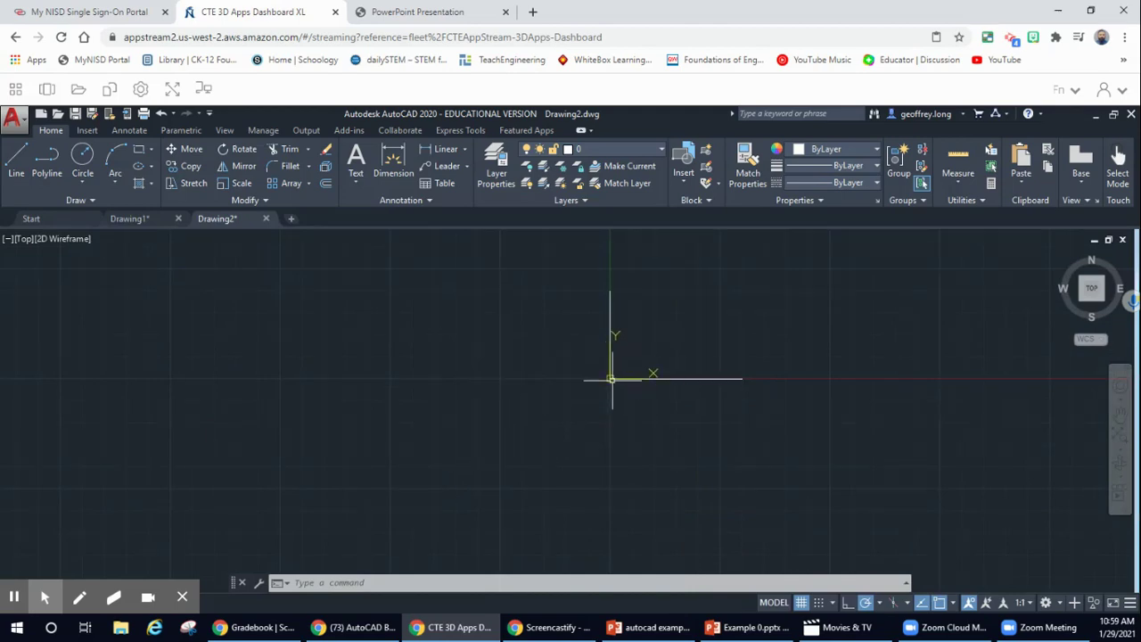
{"action": "mouse_move", "coordinate": [1092, 289]}
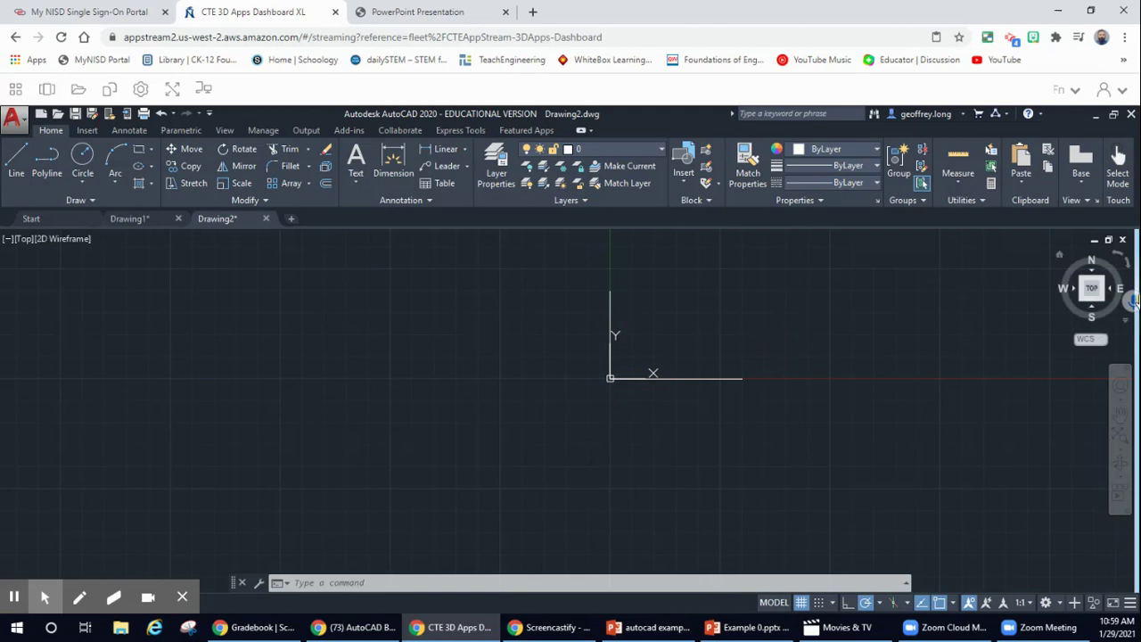
{"action": "left_click", "coordinate": [1093, 290]}
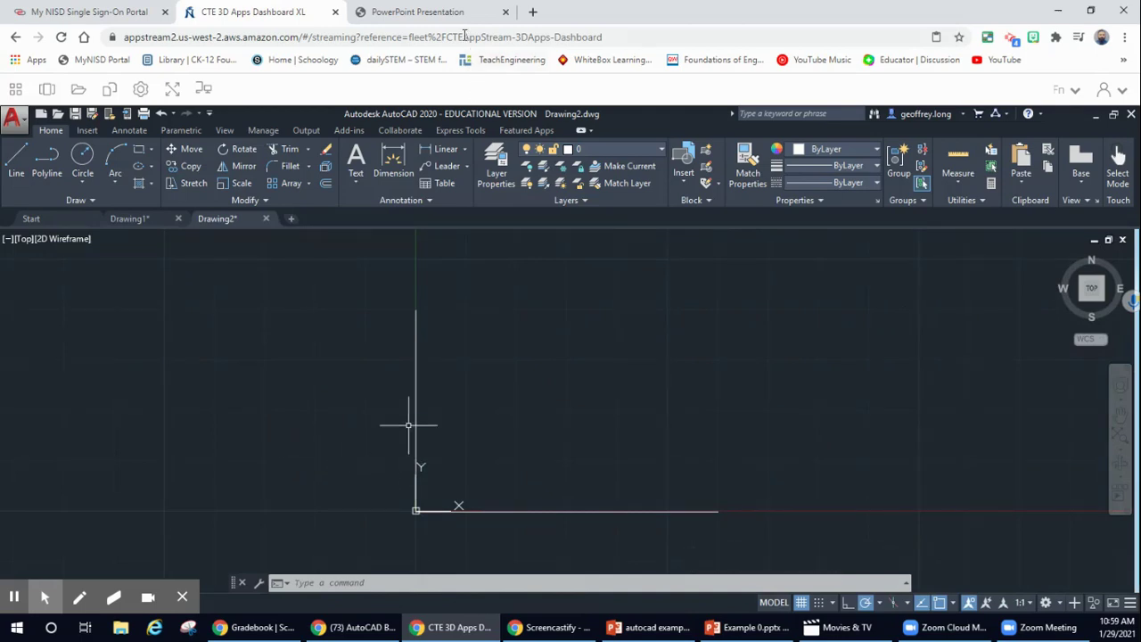
{"action": "left_click", "coordinate": [418, 12]}
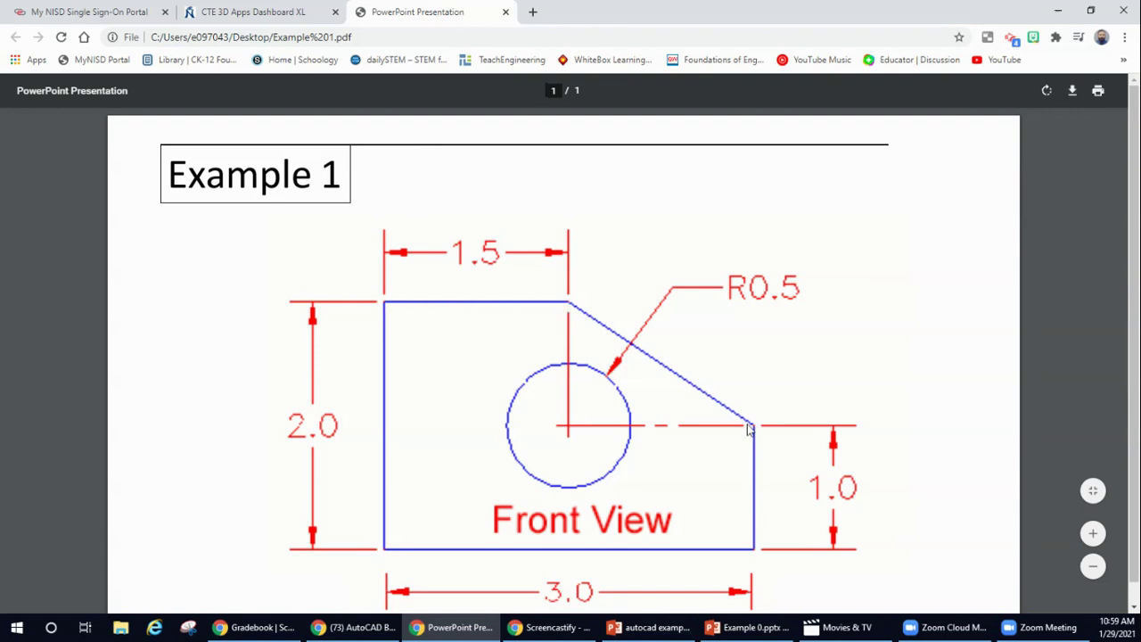
- Back in Drawing2, draw a 1.5-unit horizontal top edge from the left edge's top
{"action": "left_click", "coordinate": [253, 12]}
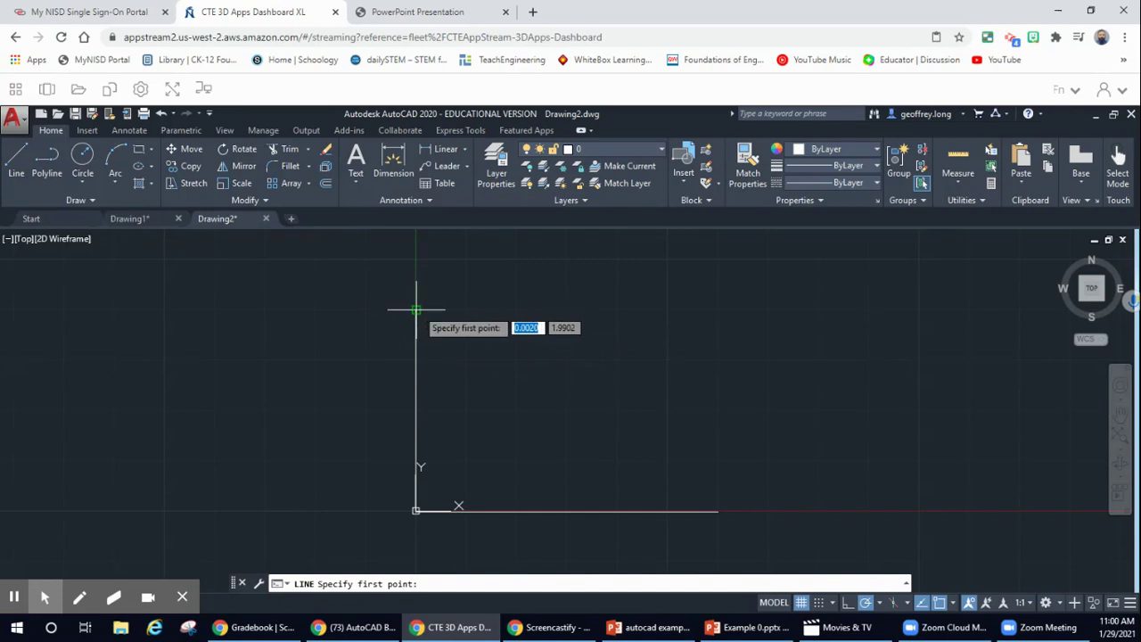
{"action": "left_click", "coordinate": [416, 310]}
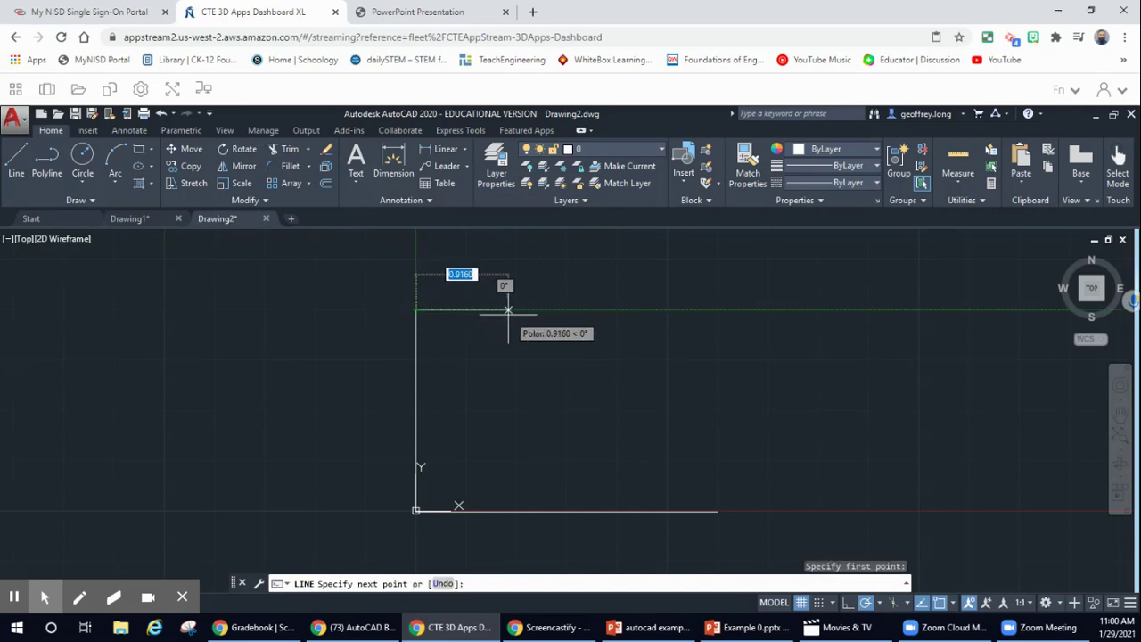
{"action": "type", "text": "1.5"}
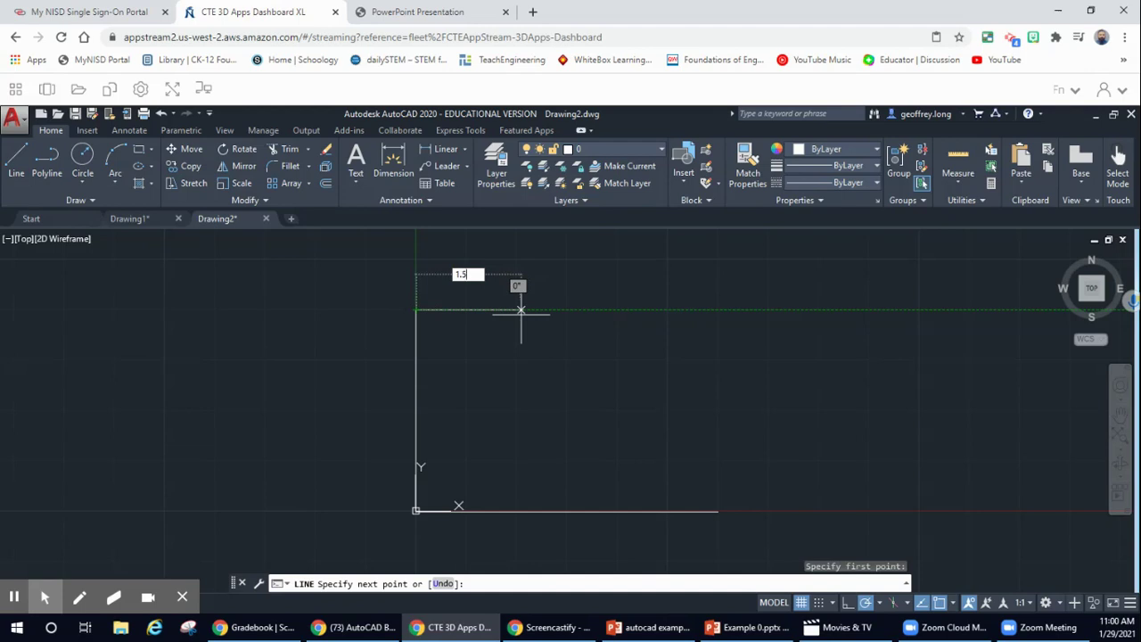
{"action": "key", "text": "Return"}
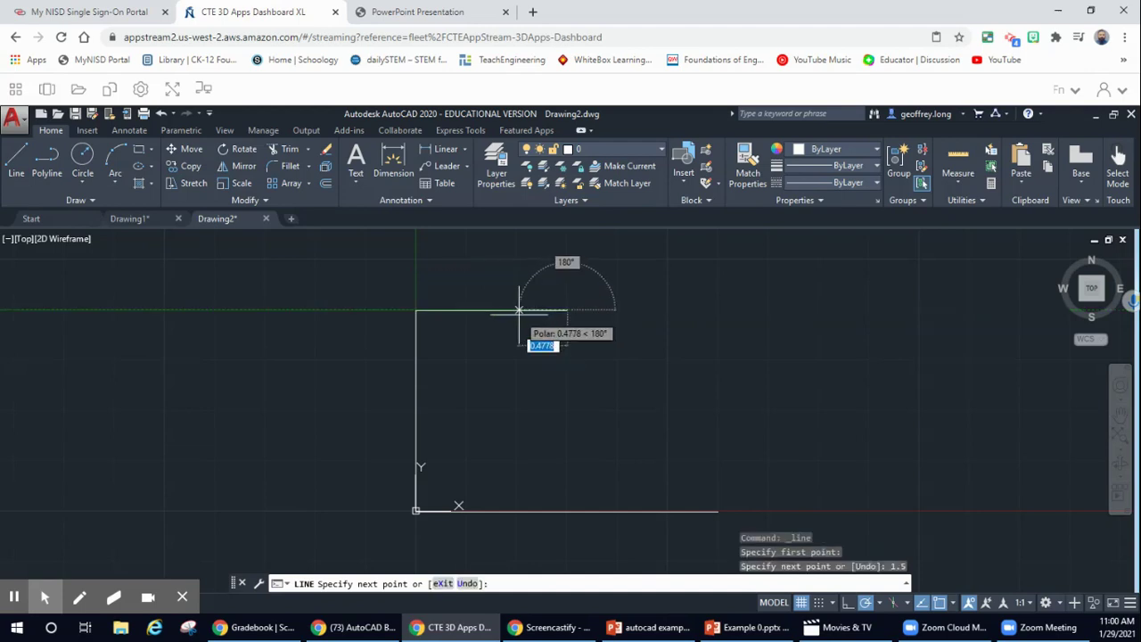
{"action": "key", "text": "Escape"}
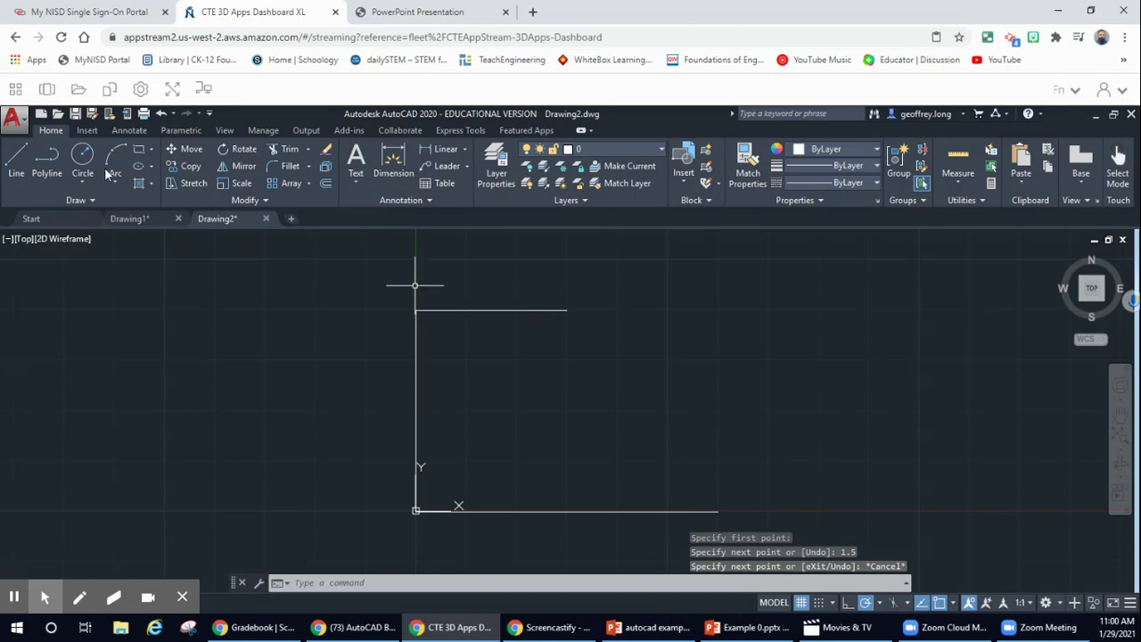
- Draw a 1-unit right edge up from the bottom line's end, angling it to the top edge's end
{"action": "left_click", "coordinate": [16, 160]}
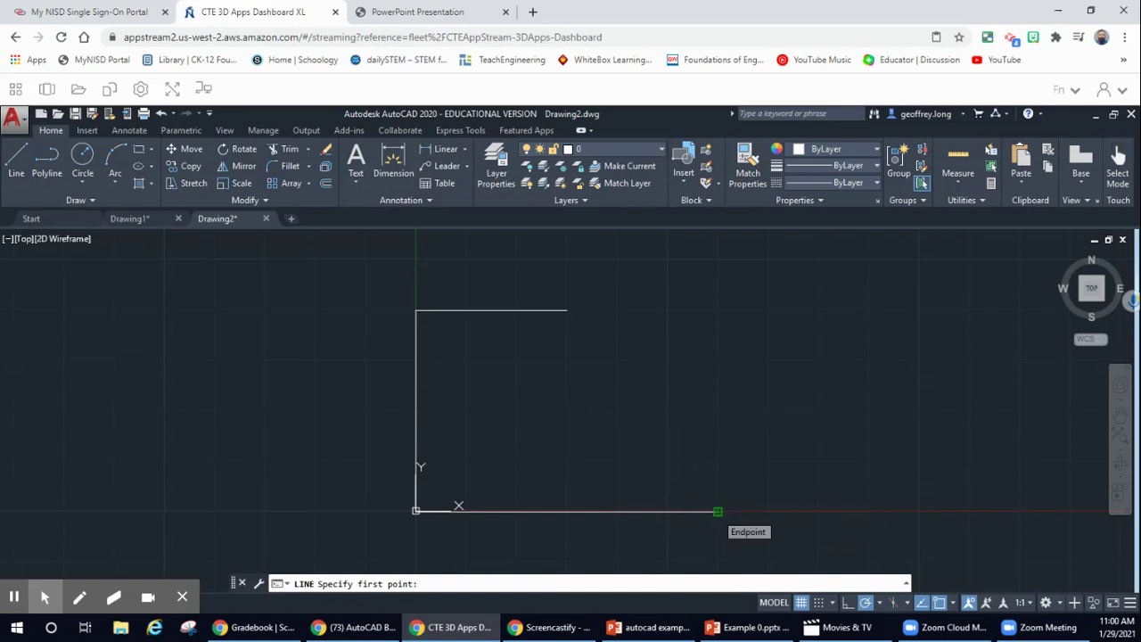
{"action": "left_click", "coordinate": [718, 511]}
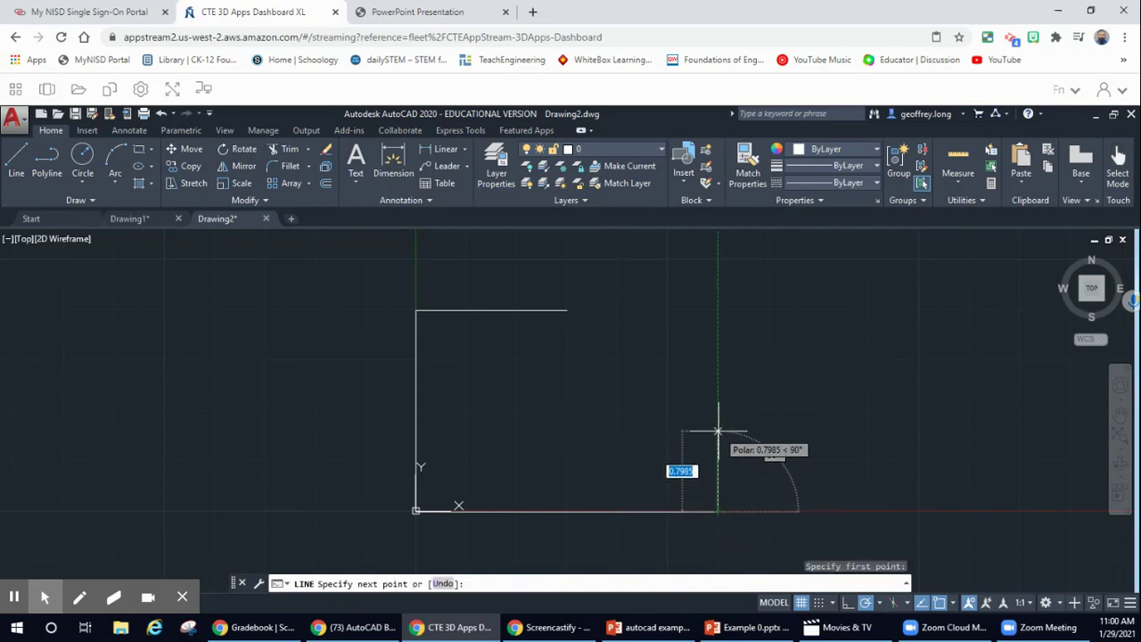
{"action": "type", "text": "1"}
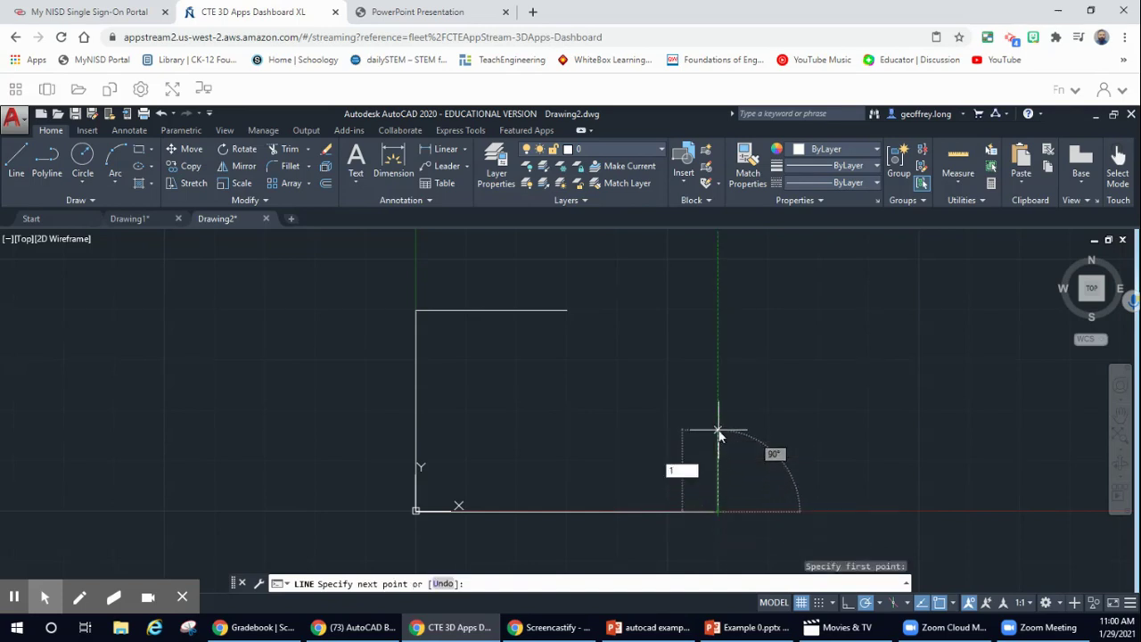
{"action": "key", "text": "Return"}
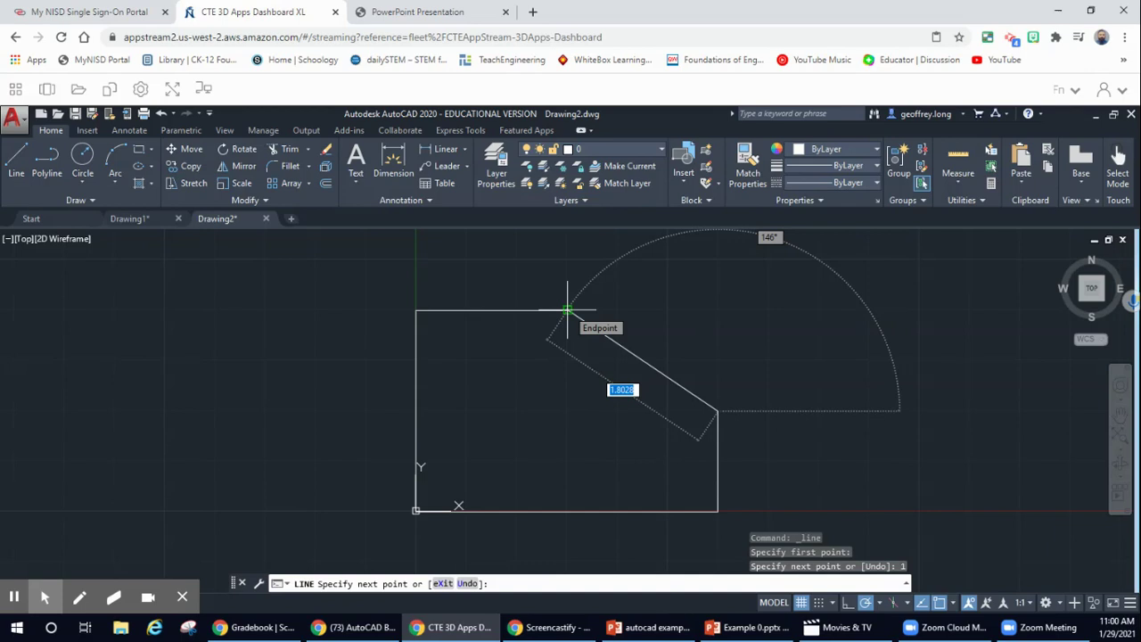
{"action": "left_click", "coordinate": [567, 310]}
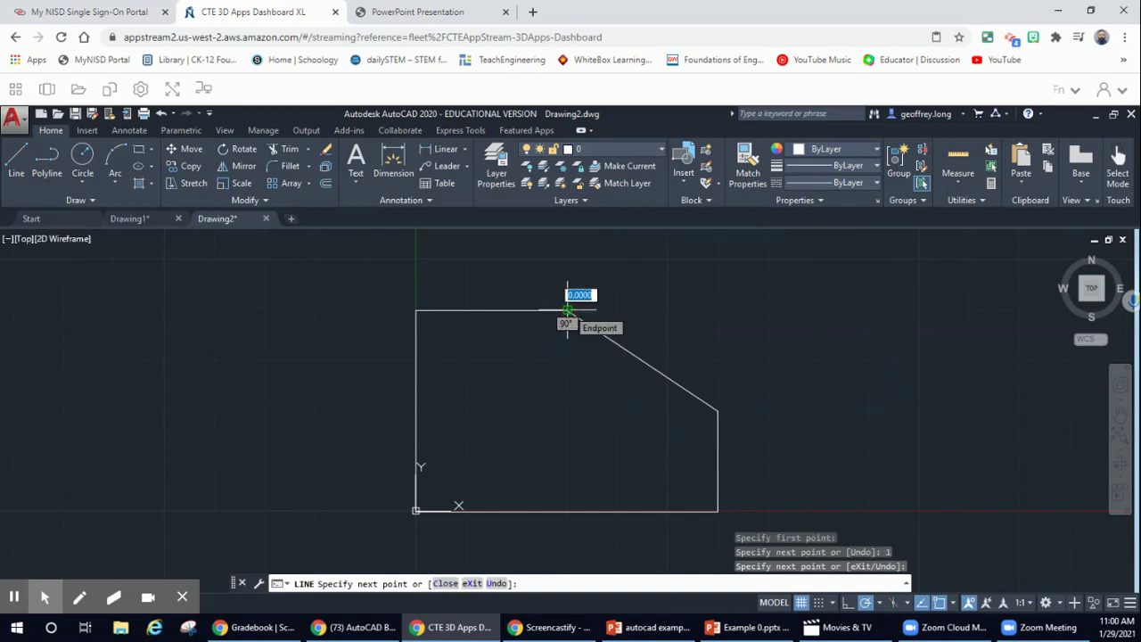
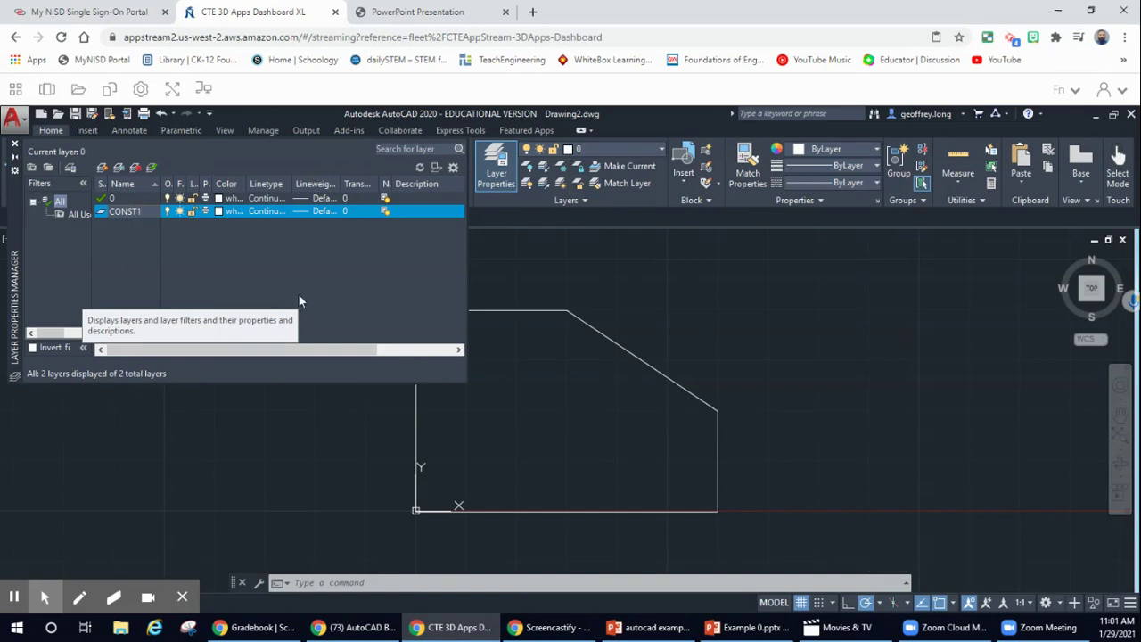
- Set layer CONST1 to yellow (index colour 50) and close the Layer Properties Manager
{"action": "left_click", "coordinate": [223, 212]}
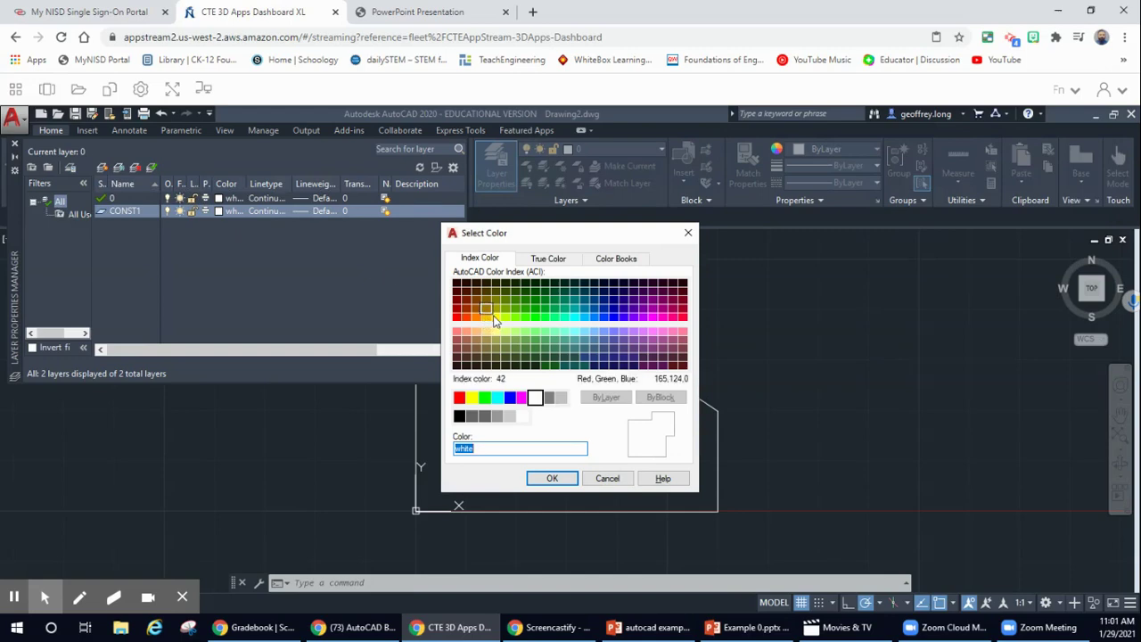
{"action": "left_click", "coordinate": [495, 316]}
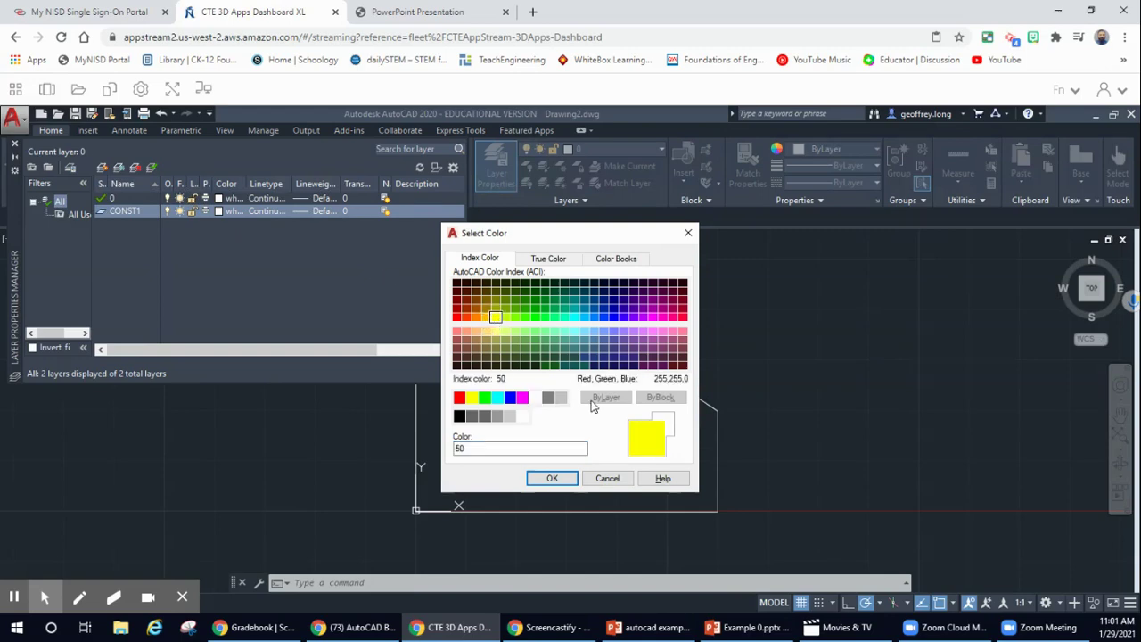
{"action": "left_click", "coordinate": [552, 478]}
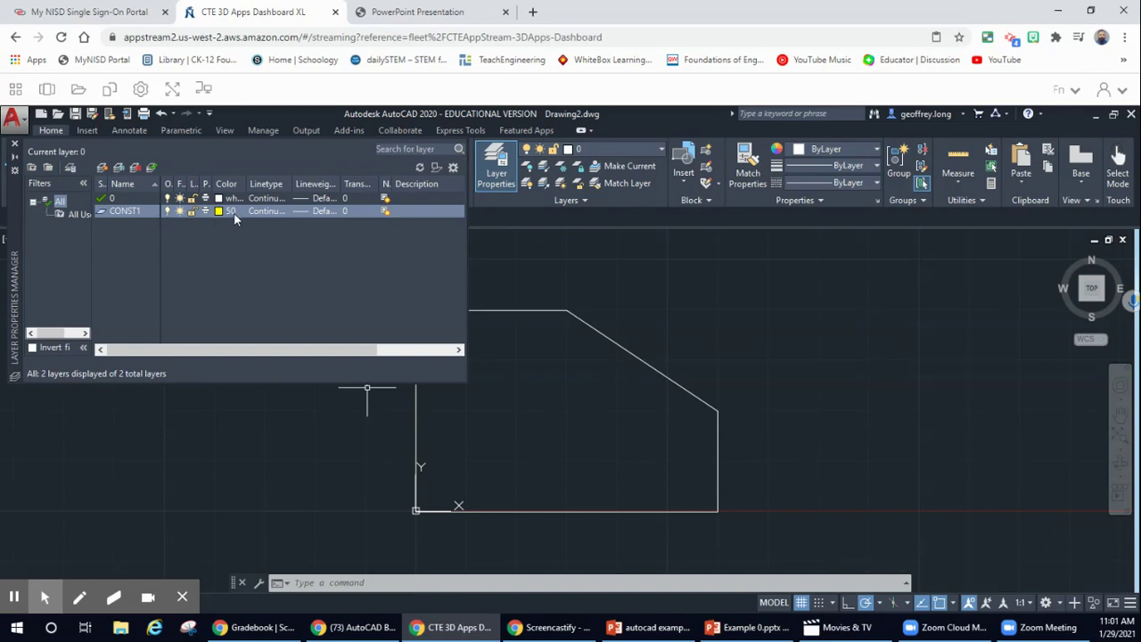
{"action": "left_click", "coordinate": [14, 149]}
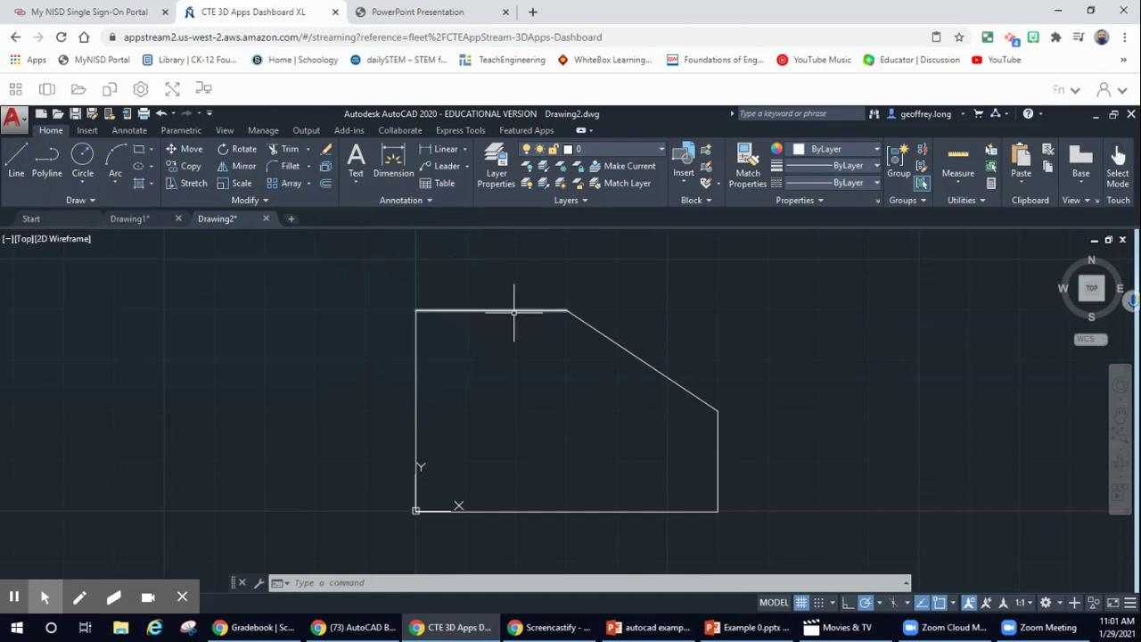
- Set CONST1 as the current layer and expand the Draw panel's extra tools
{"action": "left_click", "coordinate": [659, 150]}
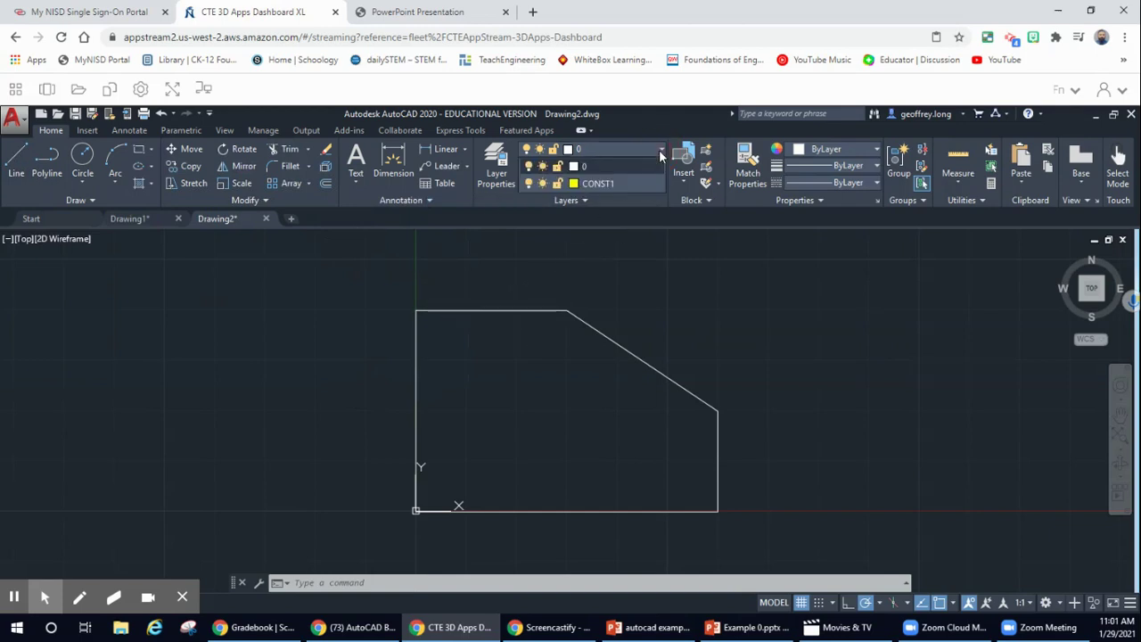
{"action": "left_click", "coordinate": [587, 185]}
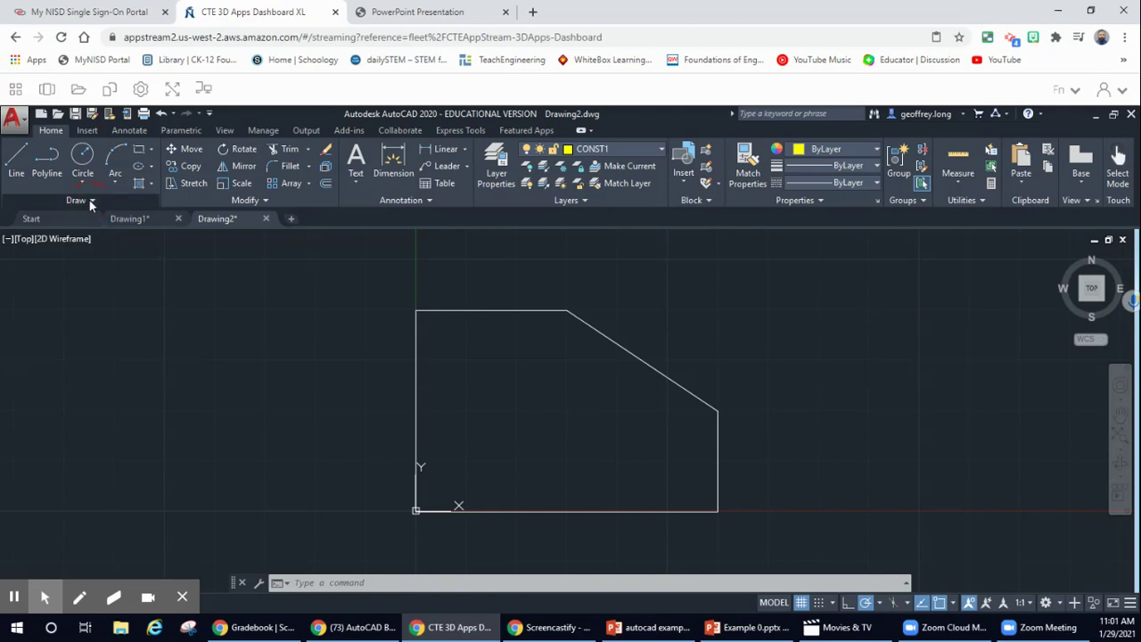
{"action": "left_click", "coordinate": [90, 201]}
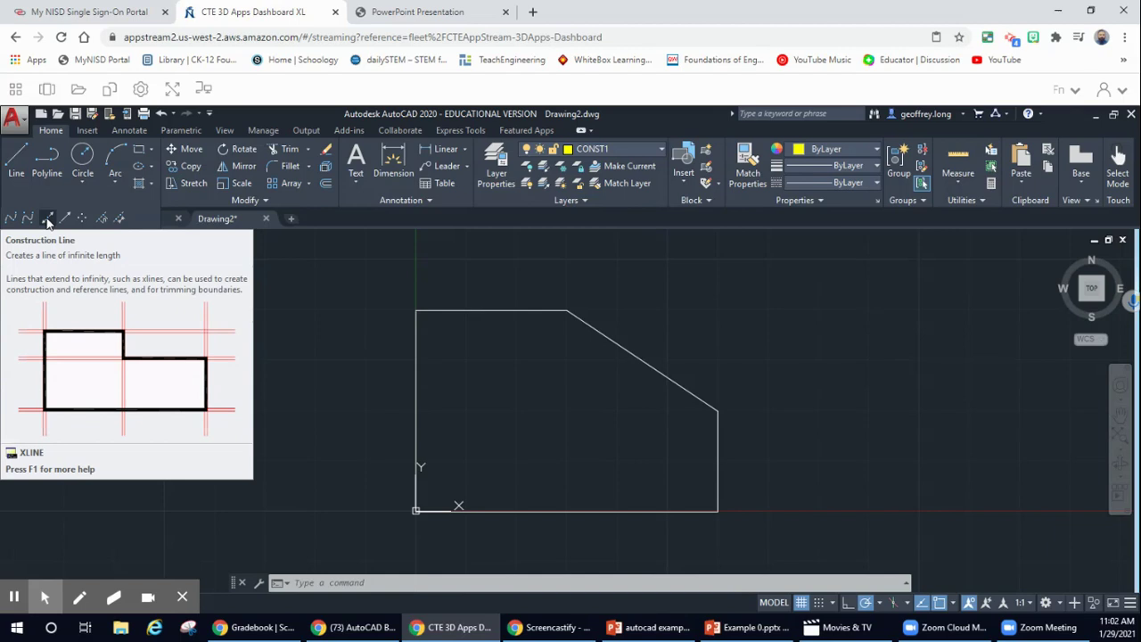
- Place horizontal and vertical xlines through the block's lower-left corner, then view the Example 1 PDF
{"action": "left_click", "coordinate": [49, 222]}
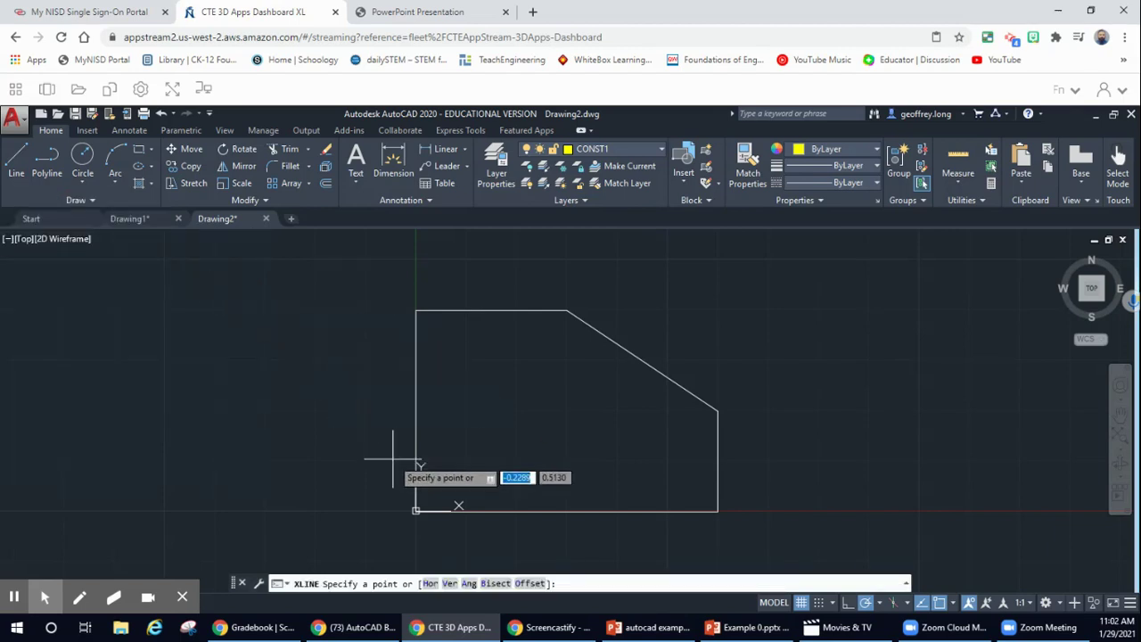
{"action": "left_click", "coordinate": [417, 511]}
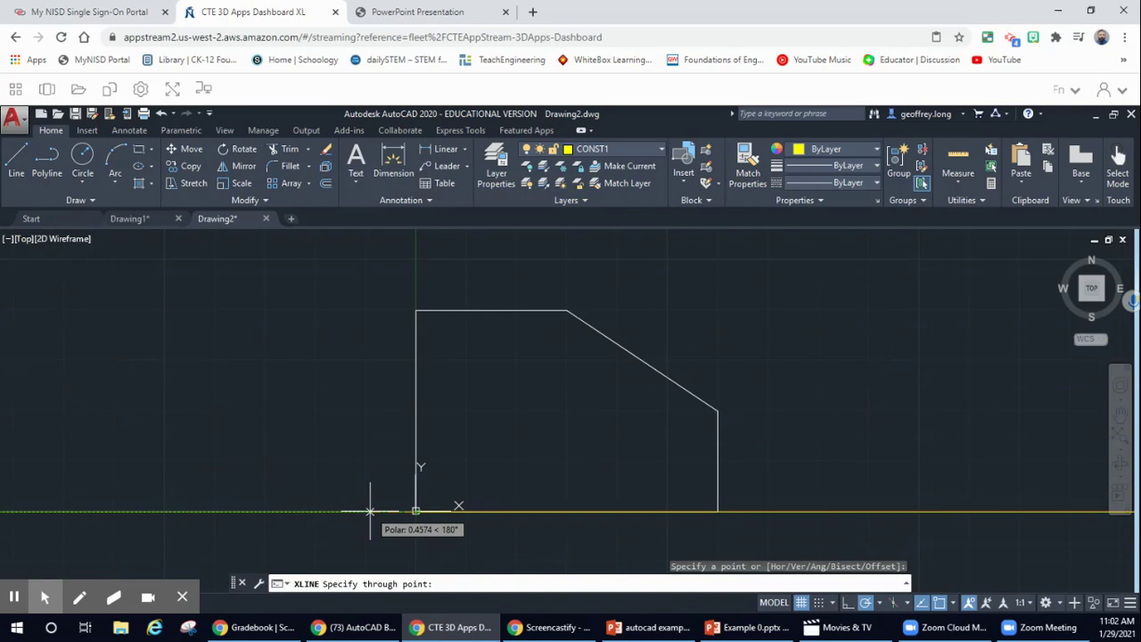
{"action": "left_click", "coordinate": [371, 512]}
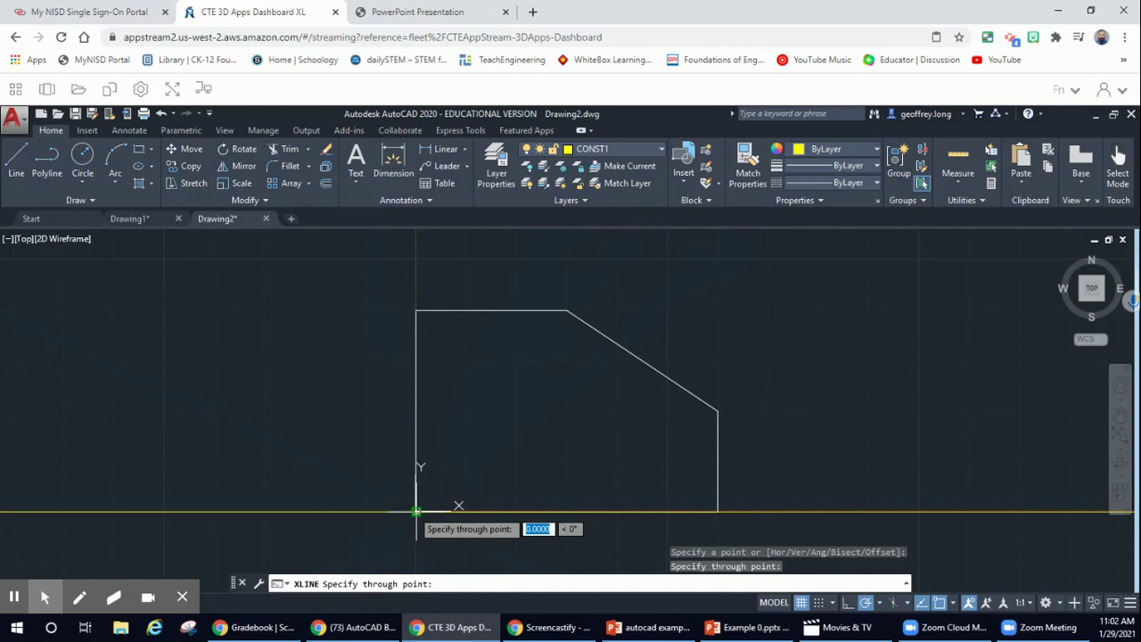
{"action": "left_click", "coordinate": [416, 489]}
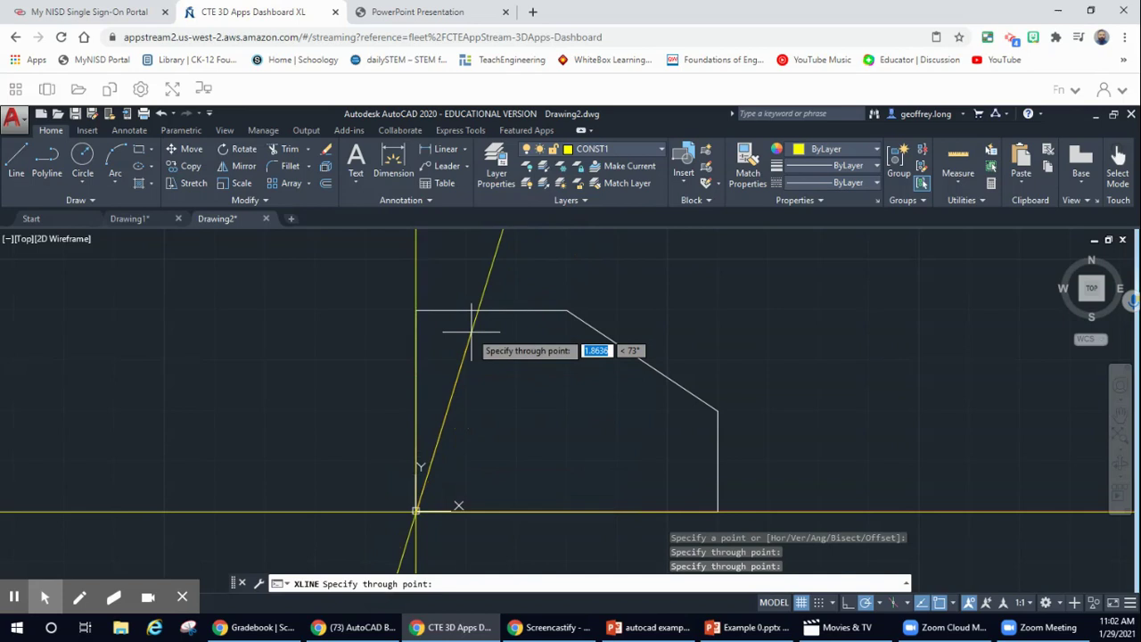
{"action": "key", "text": "Escape"}
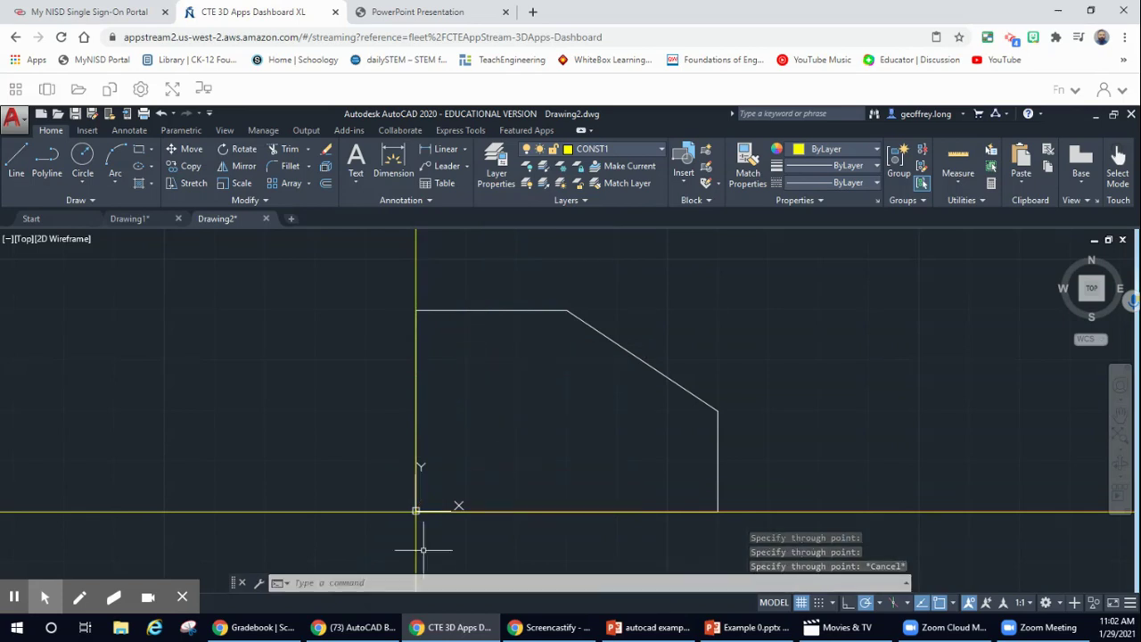
{"action": "left_click", "coordinate": [446, 12]}
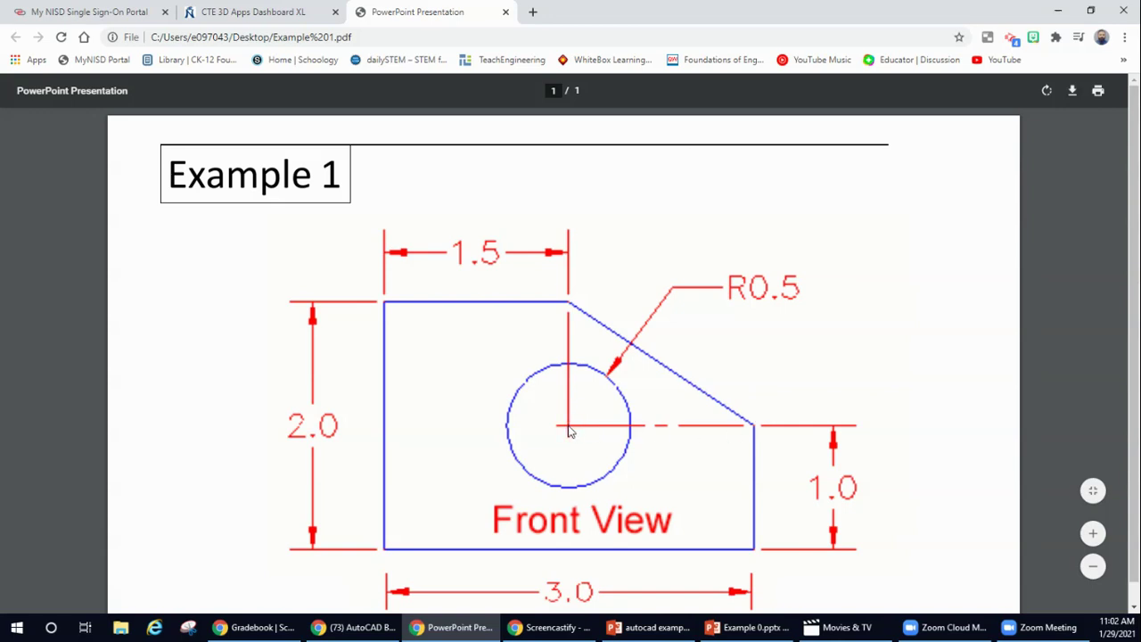
- Switch from the Example 1 PDF back to the AutoCAD drawing
{"action": "left_click", "coordinate": [256, 12]}
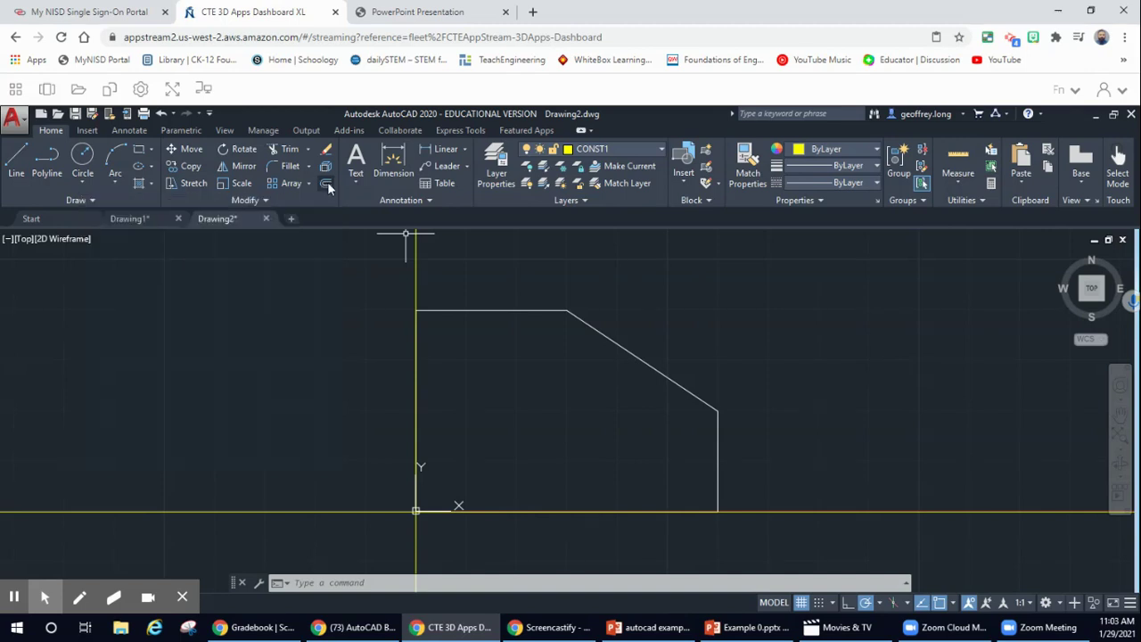
- Offset the vertical construction line 1.5 to the right
{"action": "left_click", "coordinate": [327, 182]}
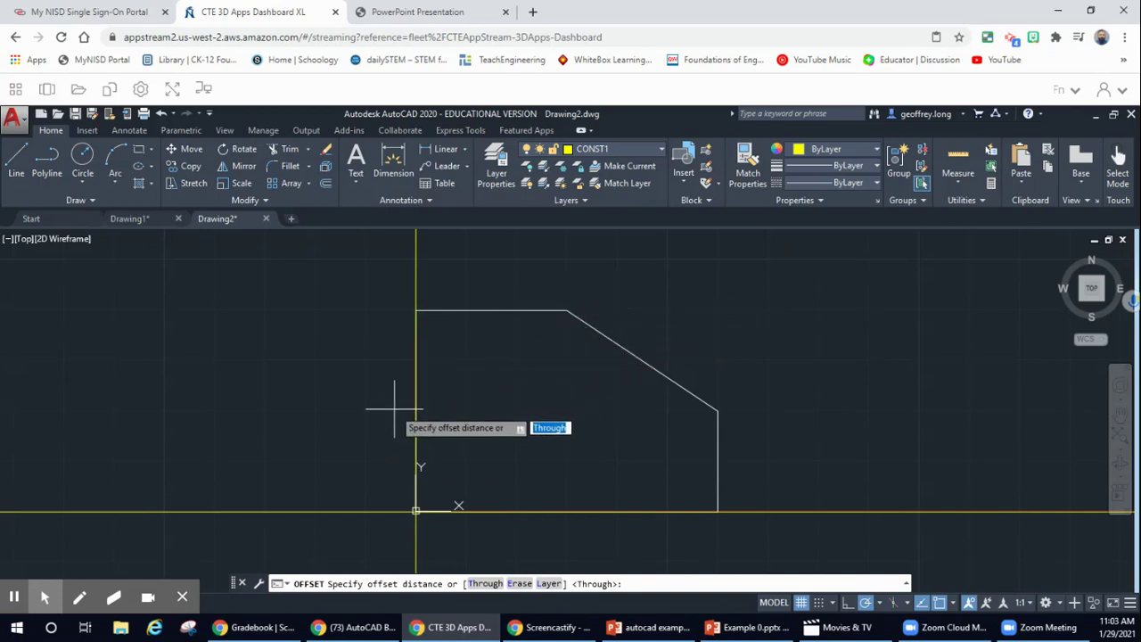
{"action": "type", "text": "1.5"}
{"action": "key", "text": "Return"}
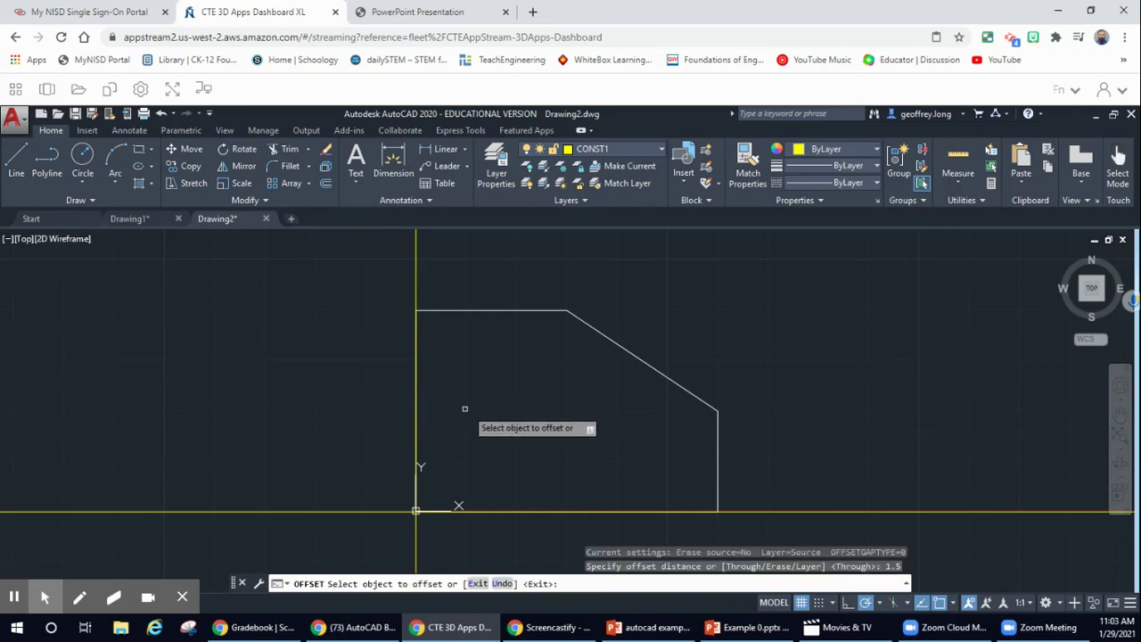
{"action": "left_click", "coordinate": [416, 403]}
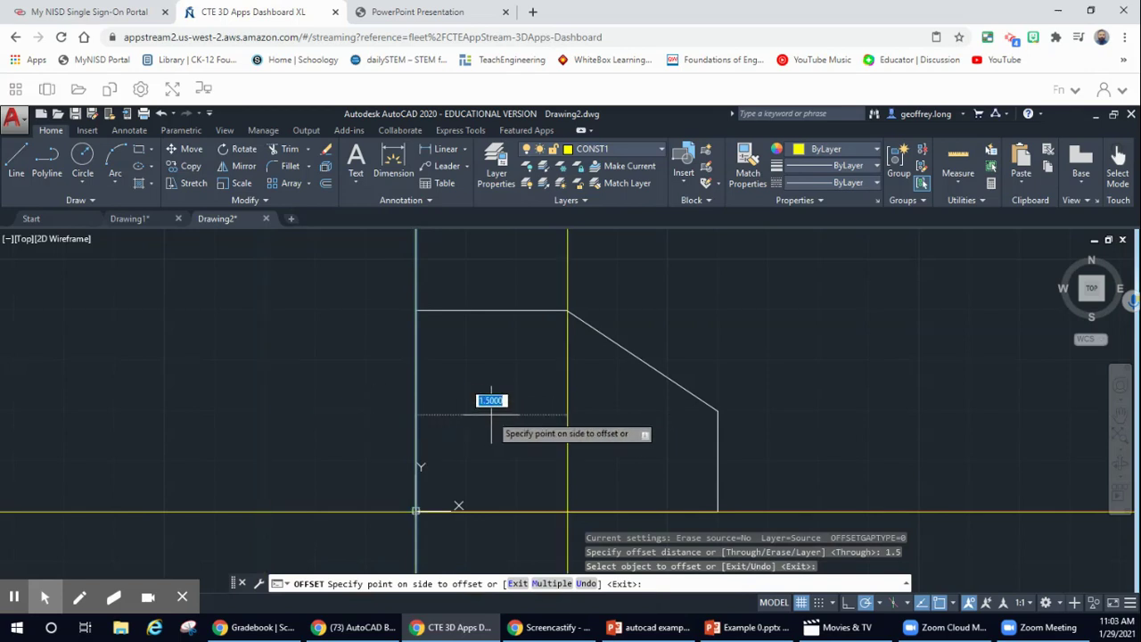
{"action": "left_click", "coordinate": [492, 414]}
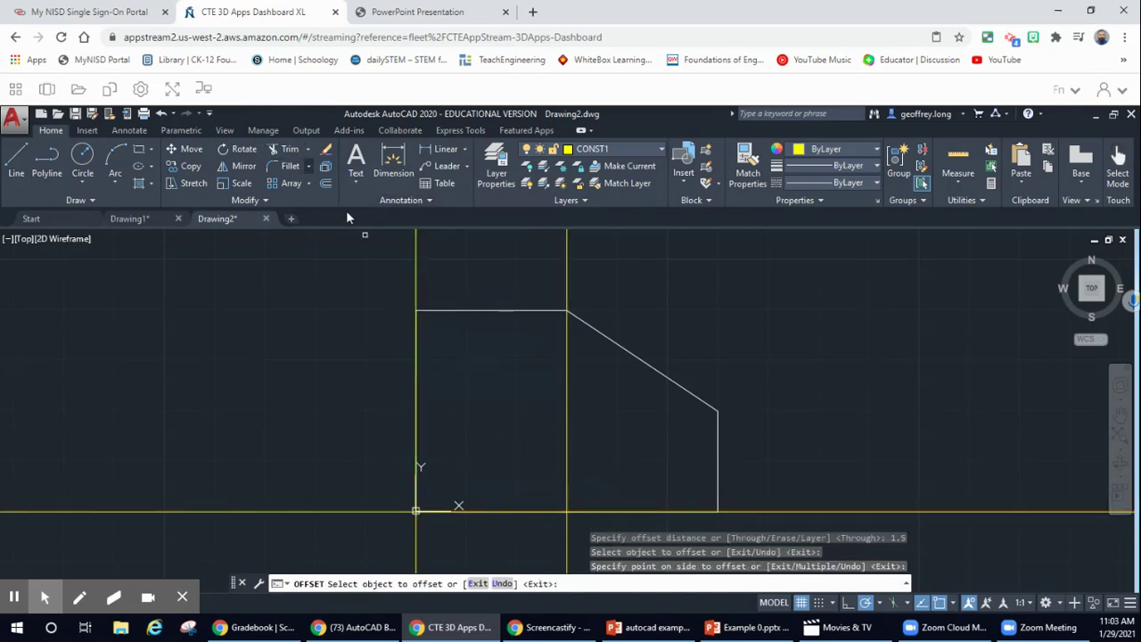
- Offset the horizontal construction line 1 upward, then recheck the Example 1 PDF
{"action": "left_click", "coordinate": [325, 183]}
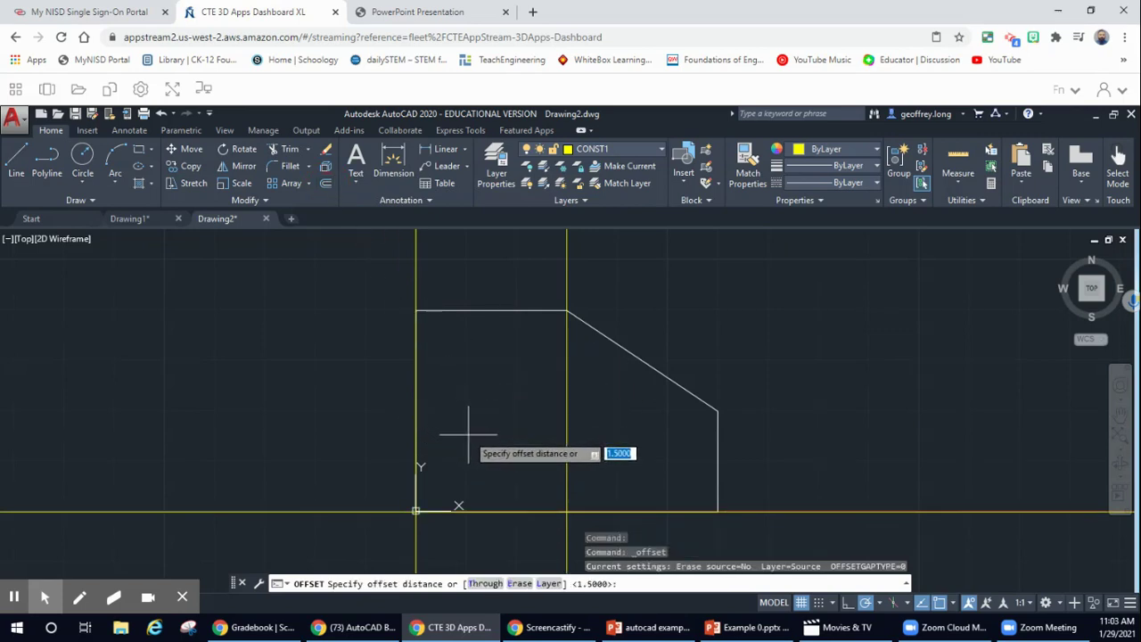
{"action": "type", "text": "1"}
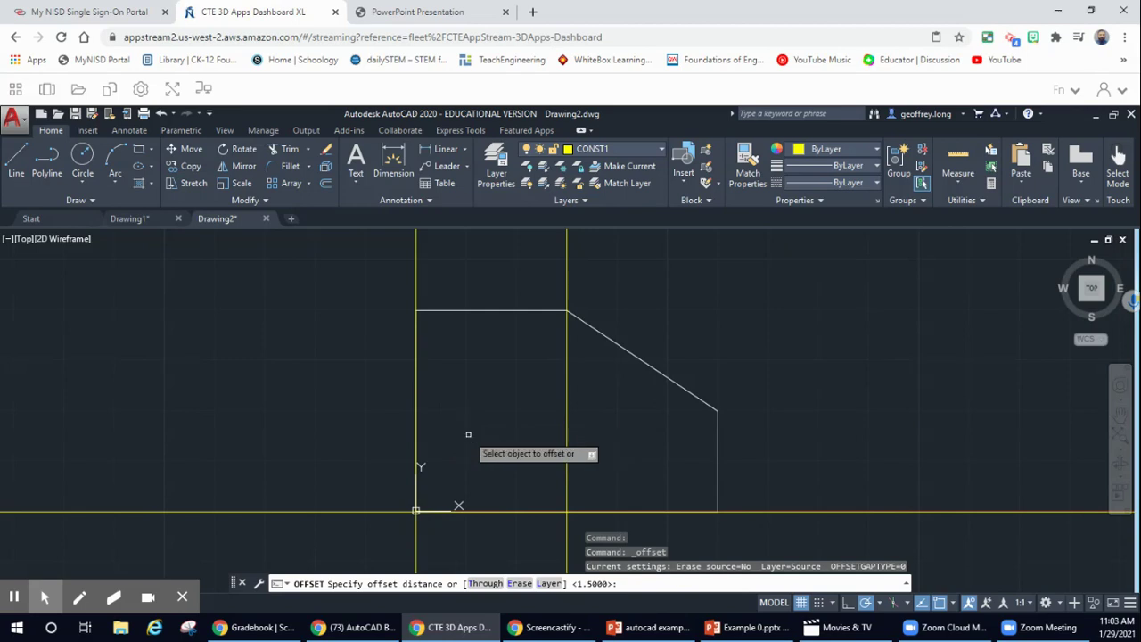
{"action": "key", "text": "Return"}
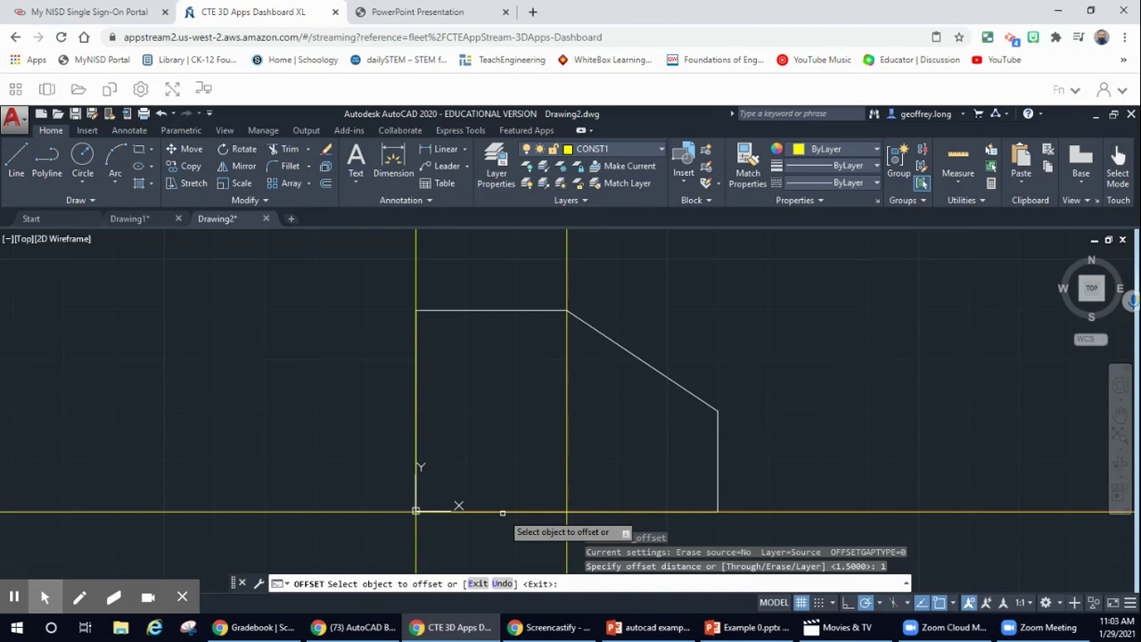
{"action": "left_click", "coordinate": [503, 514]}
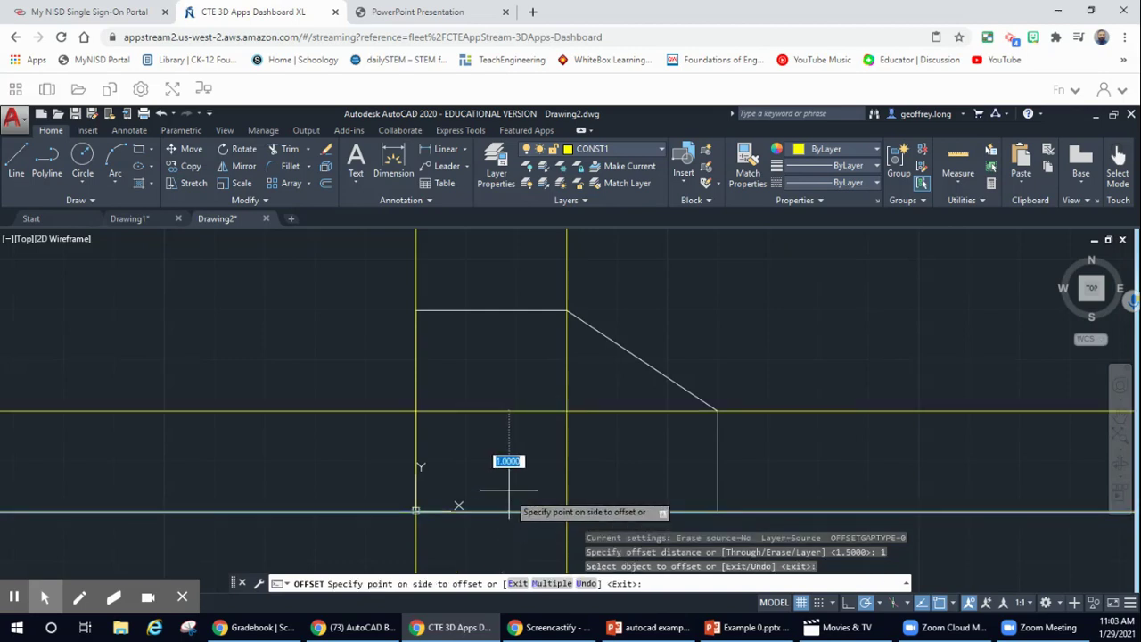
{"action": "left_click", "coordinate": [511, 412]}
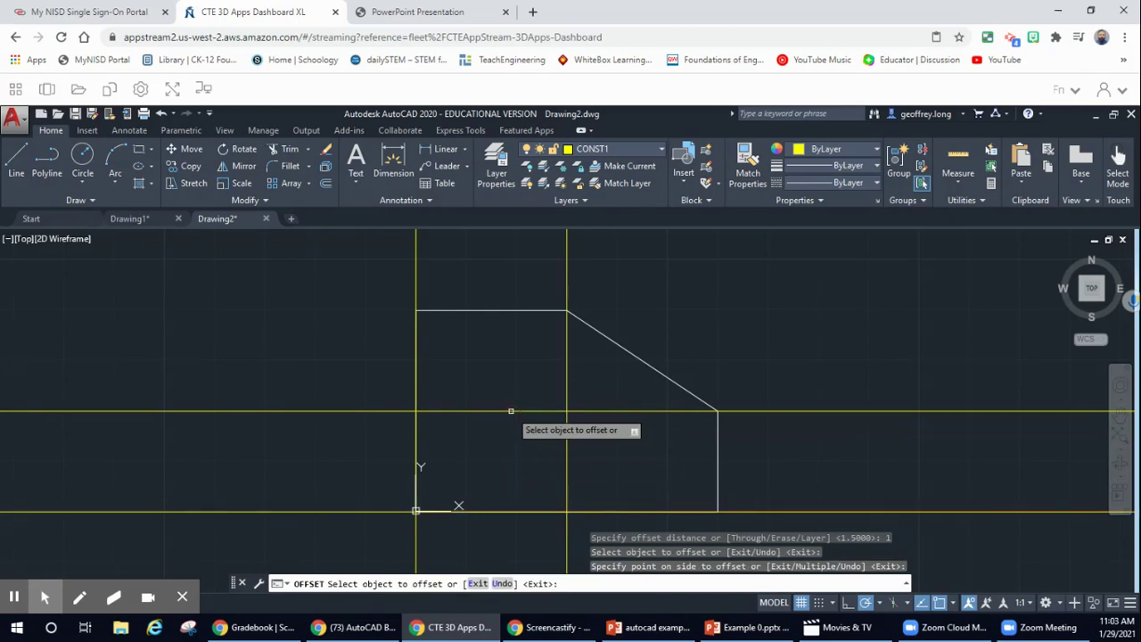
{"action": "key", "text": "Escape"}
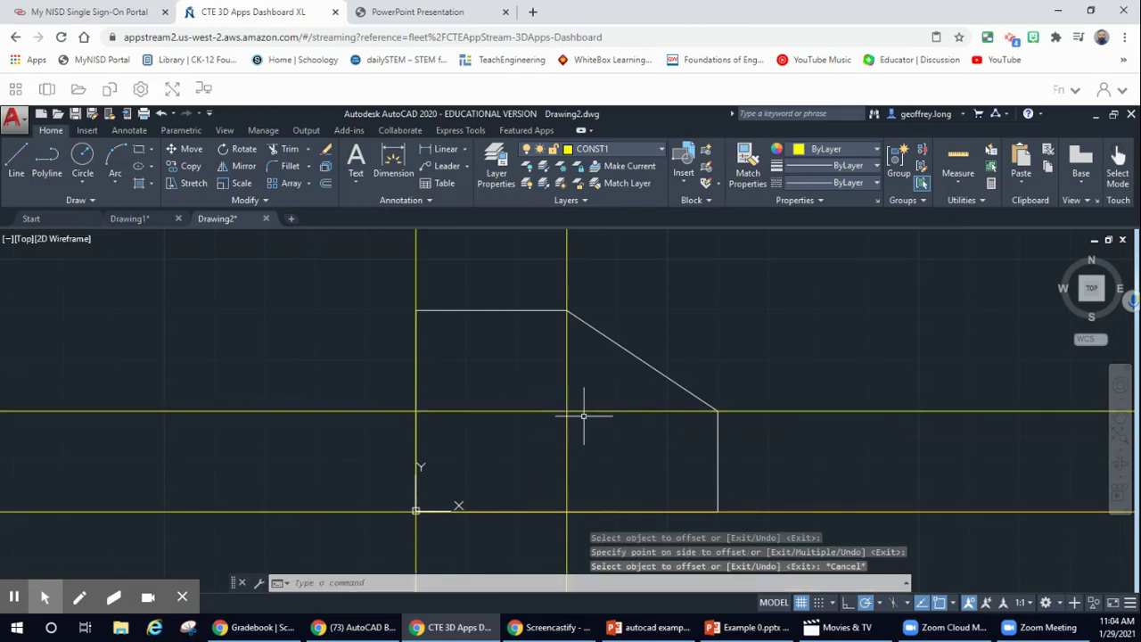
{"action": "left_click", "coordinate": [456, 13]}
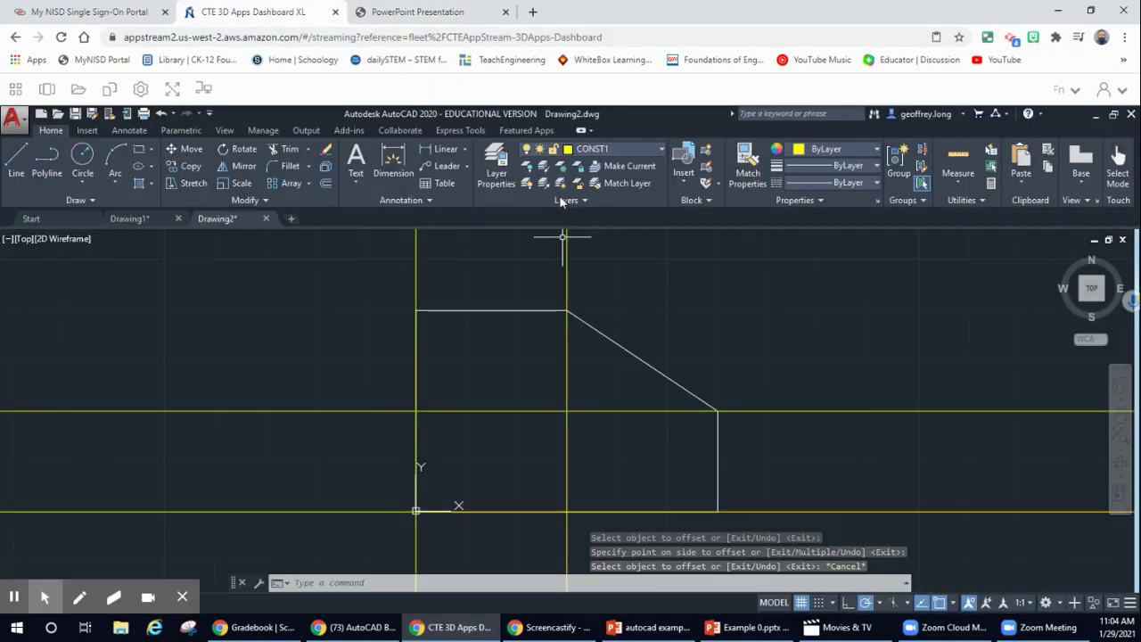
{"action": "left_click", "coordinate": [214, 13]}
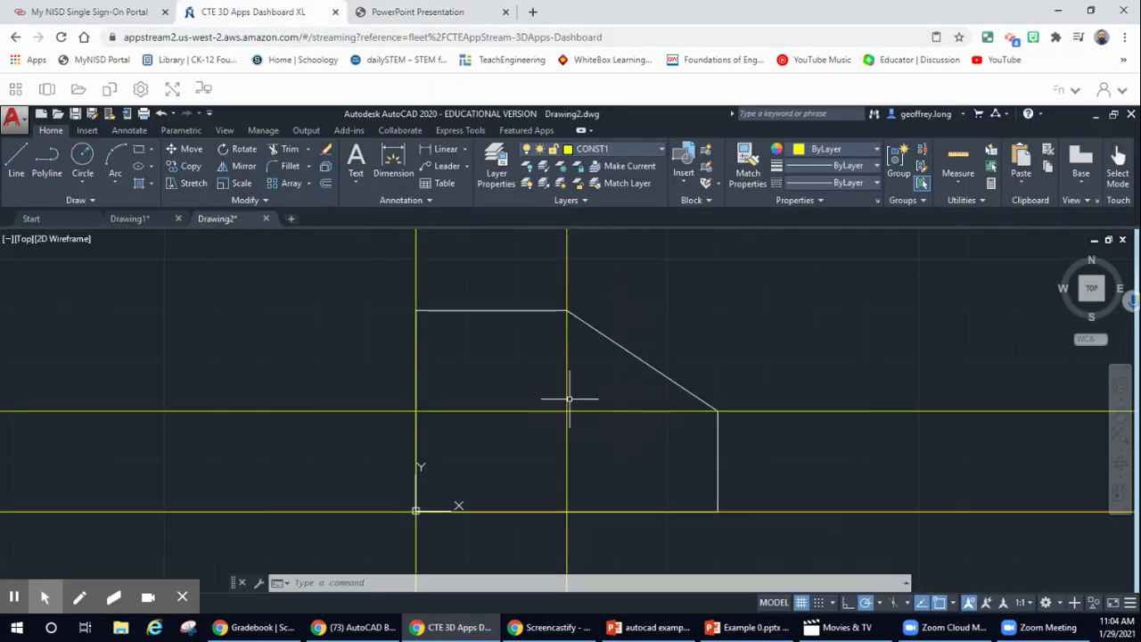
{"action": "left_click", "coordinate": [80, 158]}
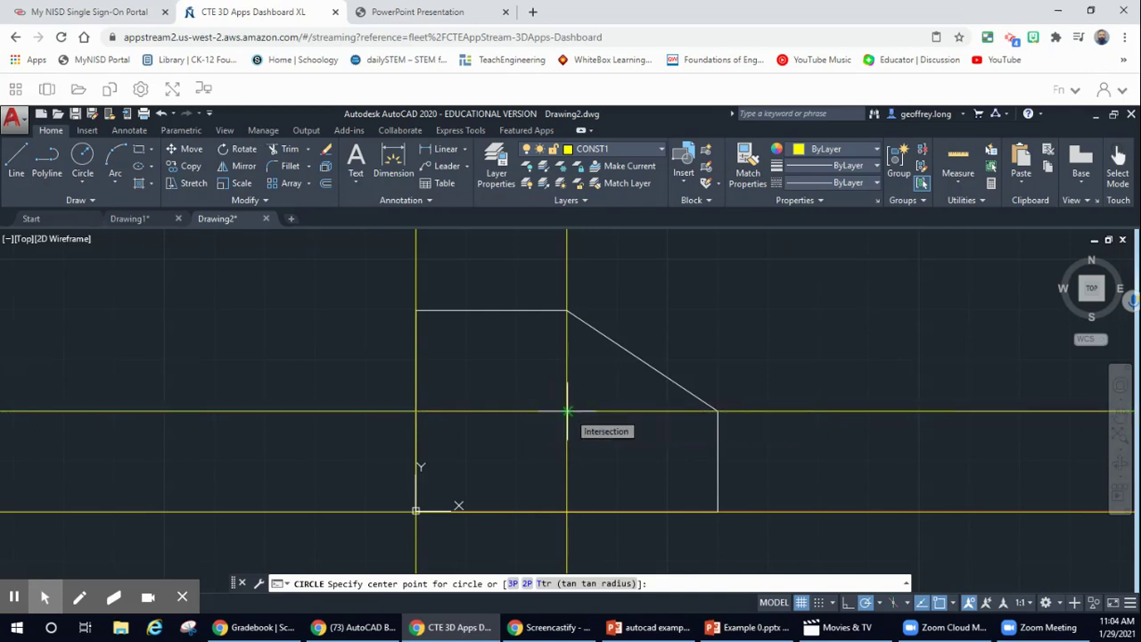
{"action": "left_click", "coordinate": [567, 411]}
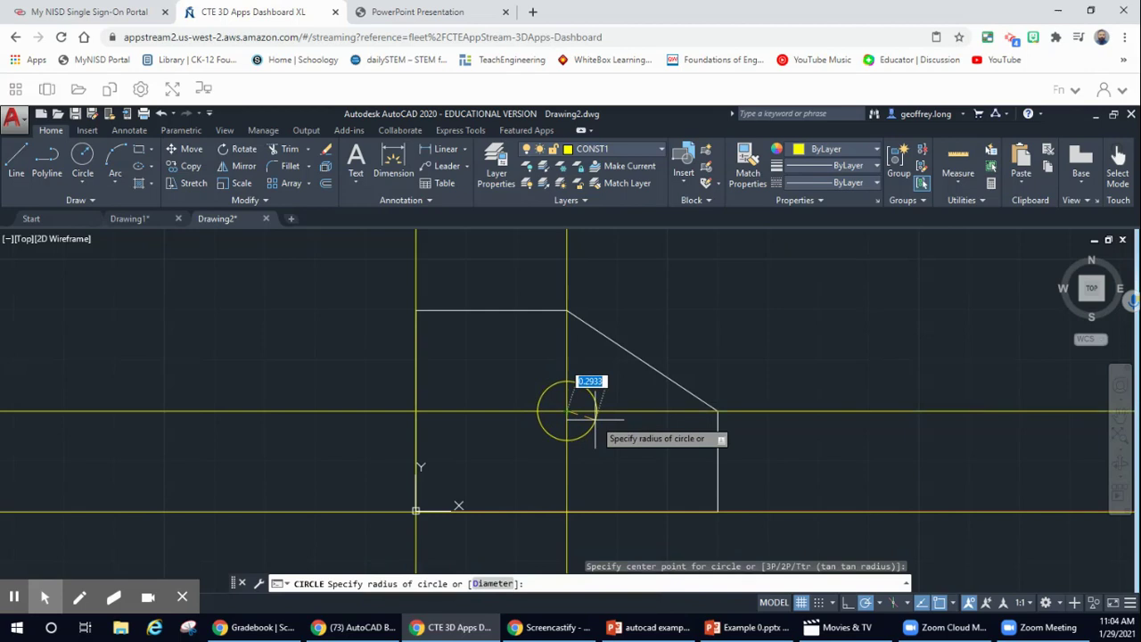
{"action": "type", "text": "1.5"}
{"action": "key", "text": "Return"}
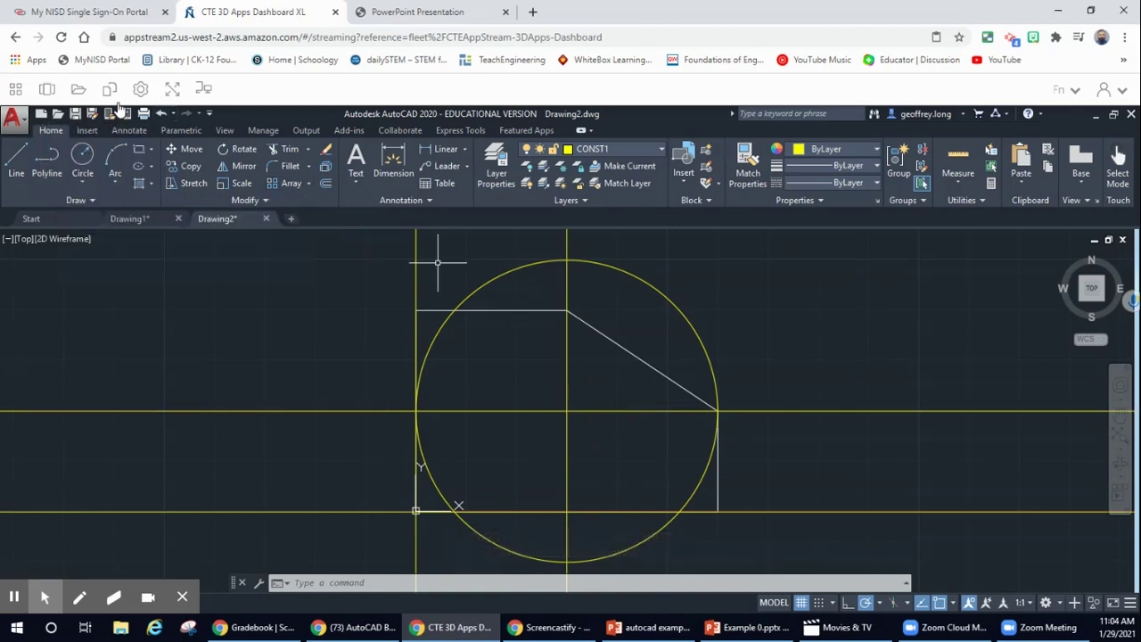
{"action": "left_click", "coordinate": [161, 114]}
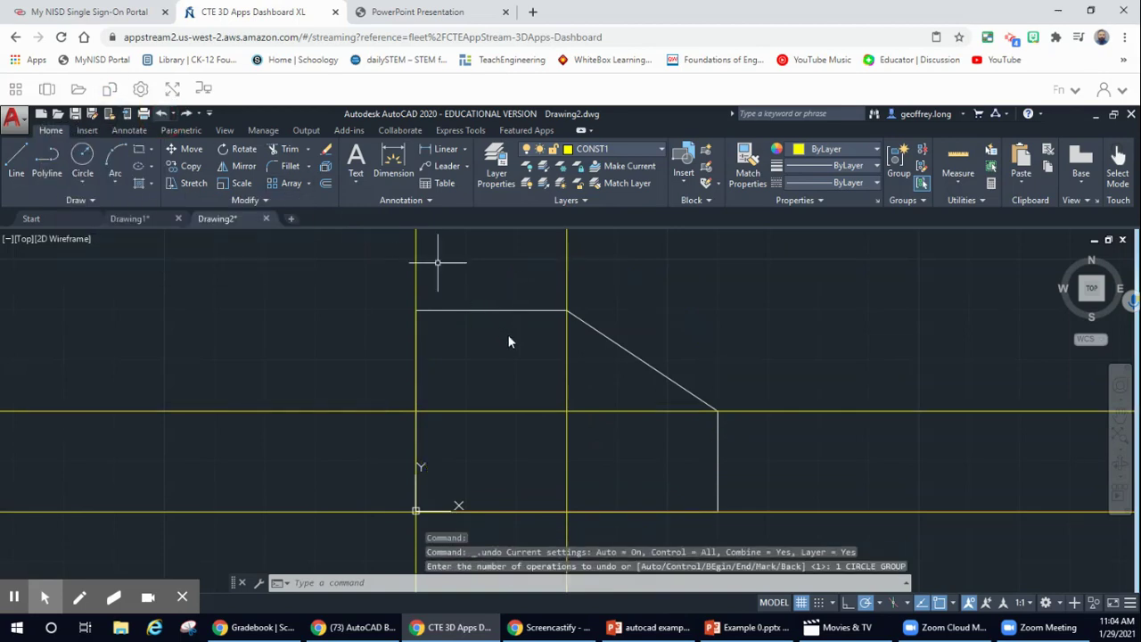
{"action": "left_click", "coordinate": [82, 160]}
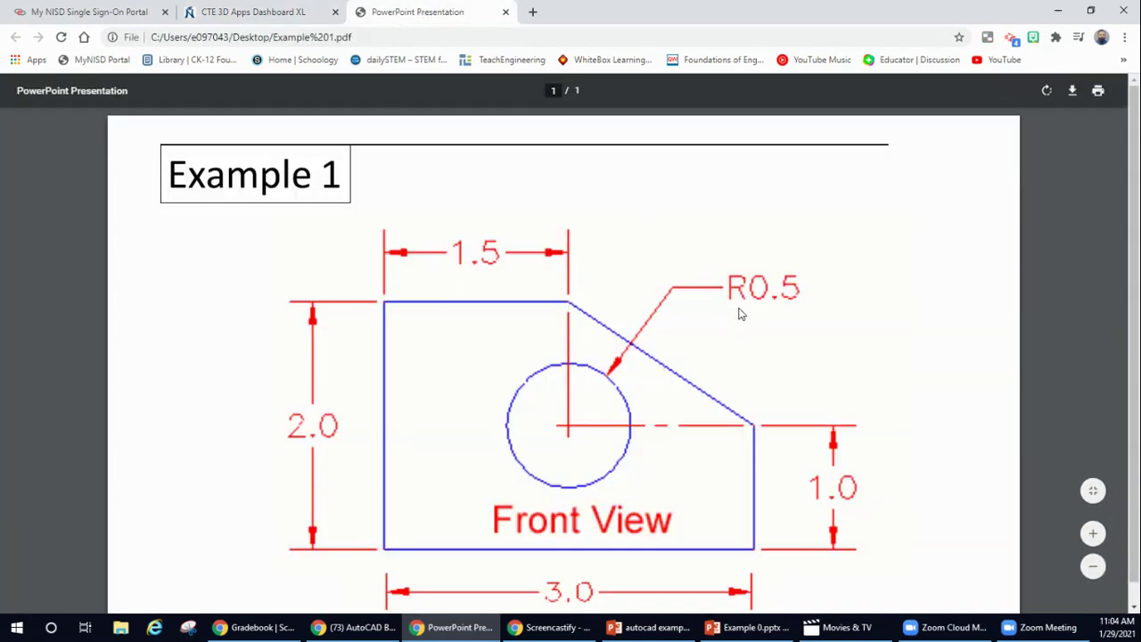
- Back in AutoCAD, draw a 0.5-radius circle at the construction-line intersection
{"action": "left_click", "coordinate": [253, 12]}
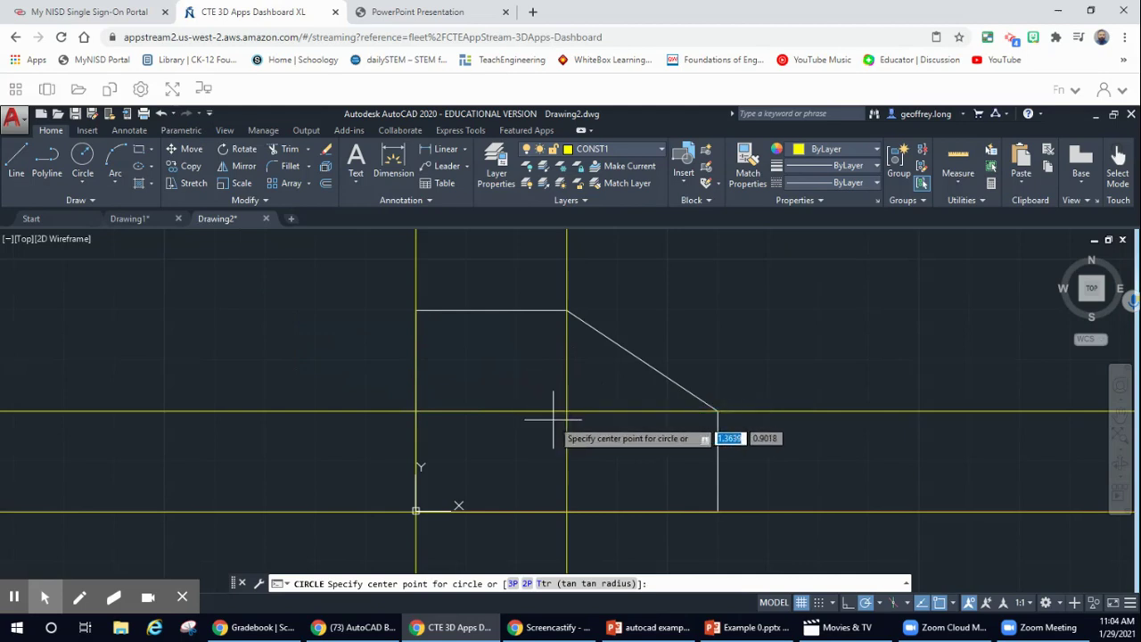
{"action": "left_click", "coordinate": [567, 412]}
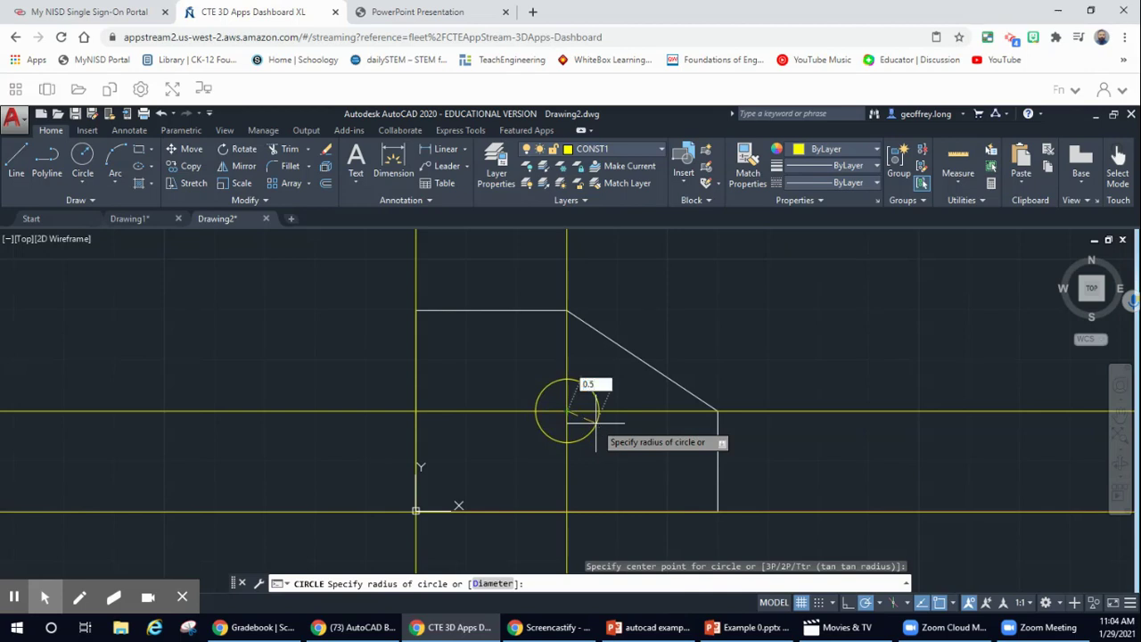
{"action": "key", "text": "Return"}
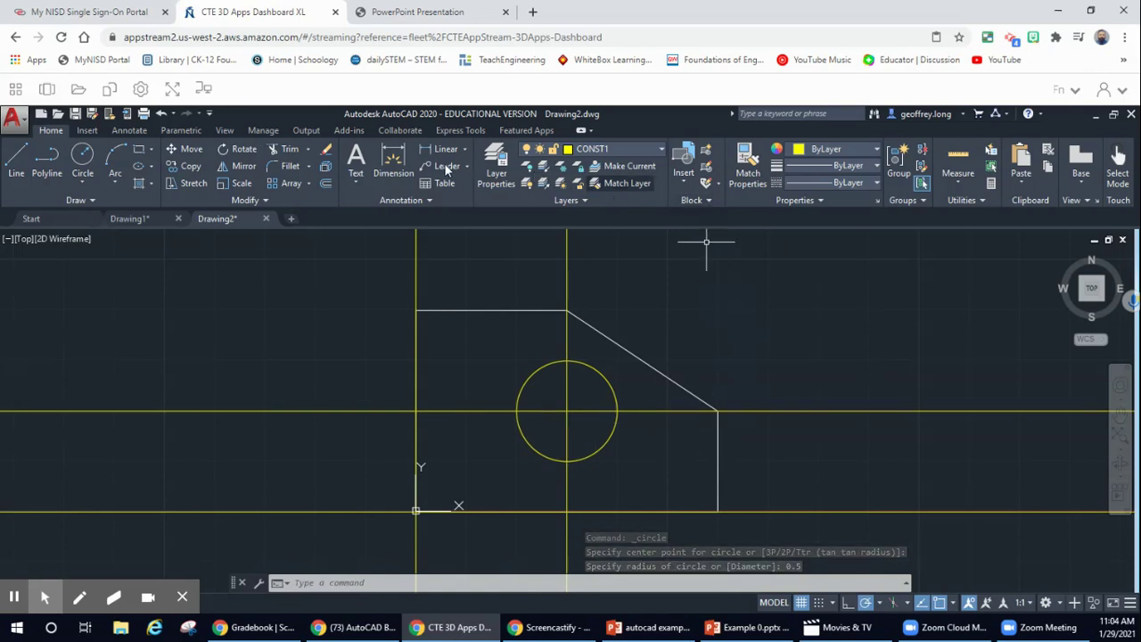
- Make layer 0 current and select the vertical construction line
{"action": "left_click", "coordinate": [659, 148]}
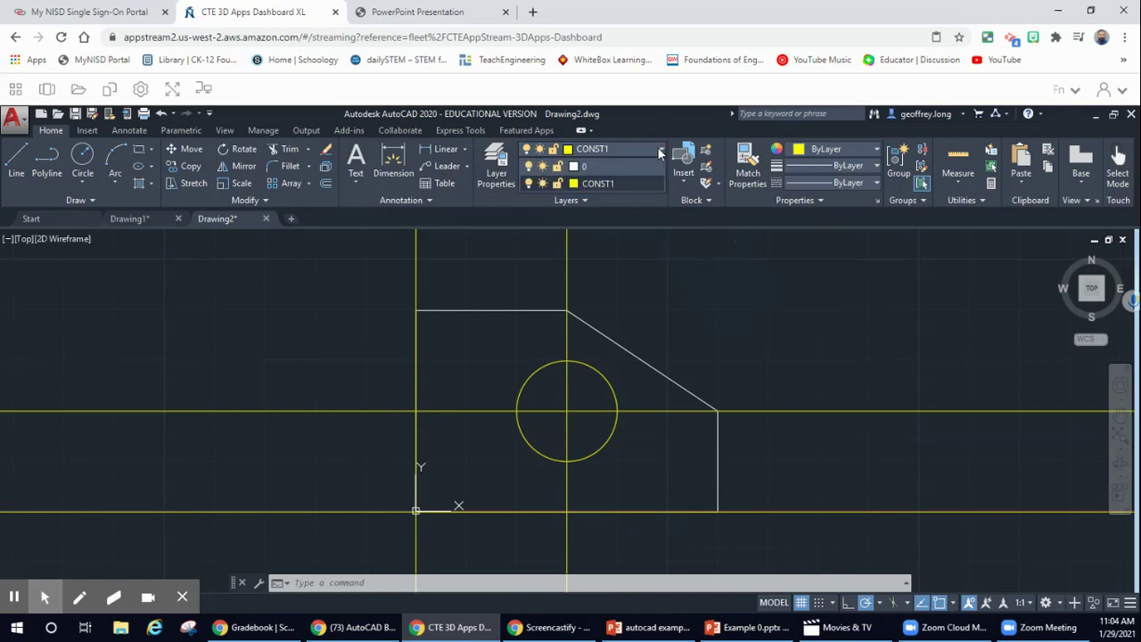
{"action": "left_click", "coordinate": [612, 166]}
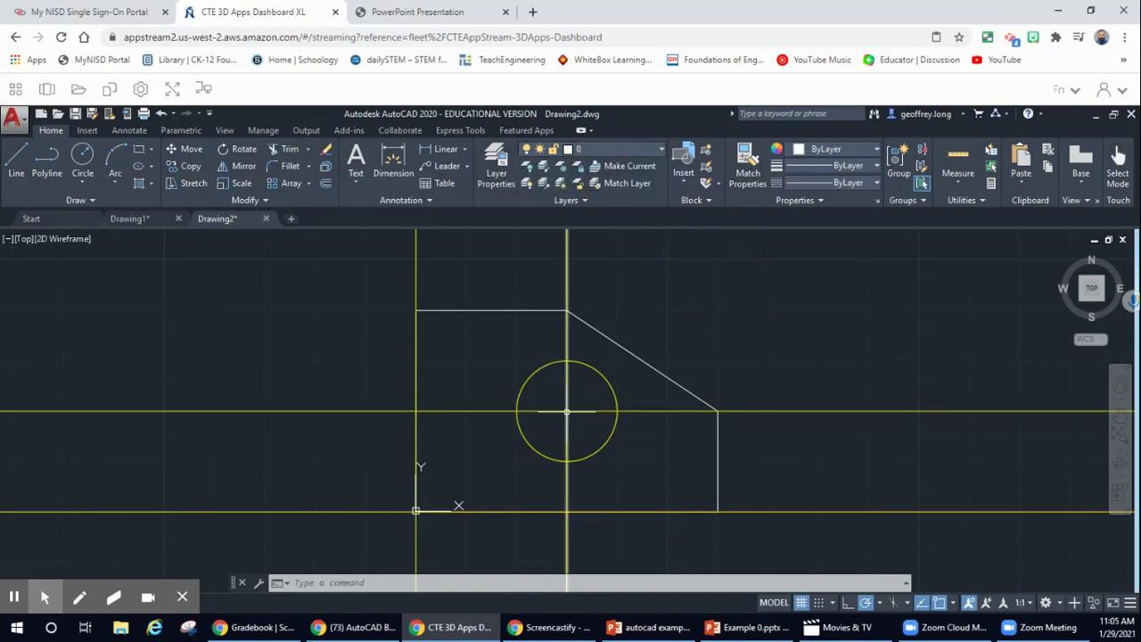
{"action": "left_click", "coordinate": [568, 411]}
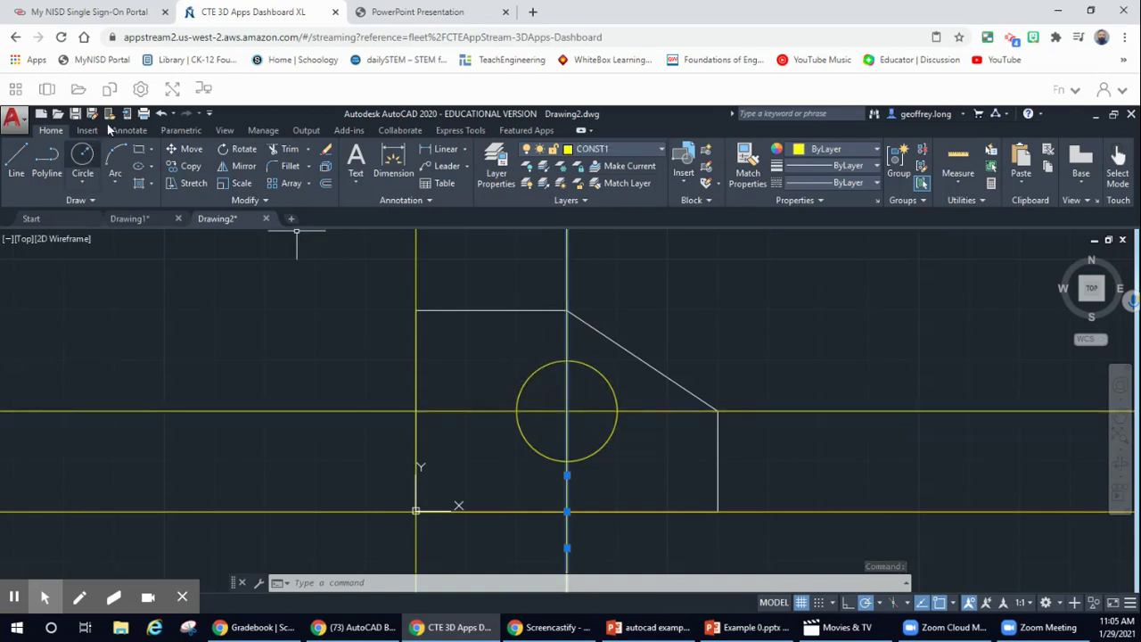
- Undo the yellow circle and make layer 0 the current layer
{"action": "left_click", "coordinate": [82, 155]}
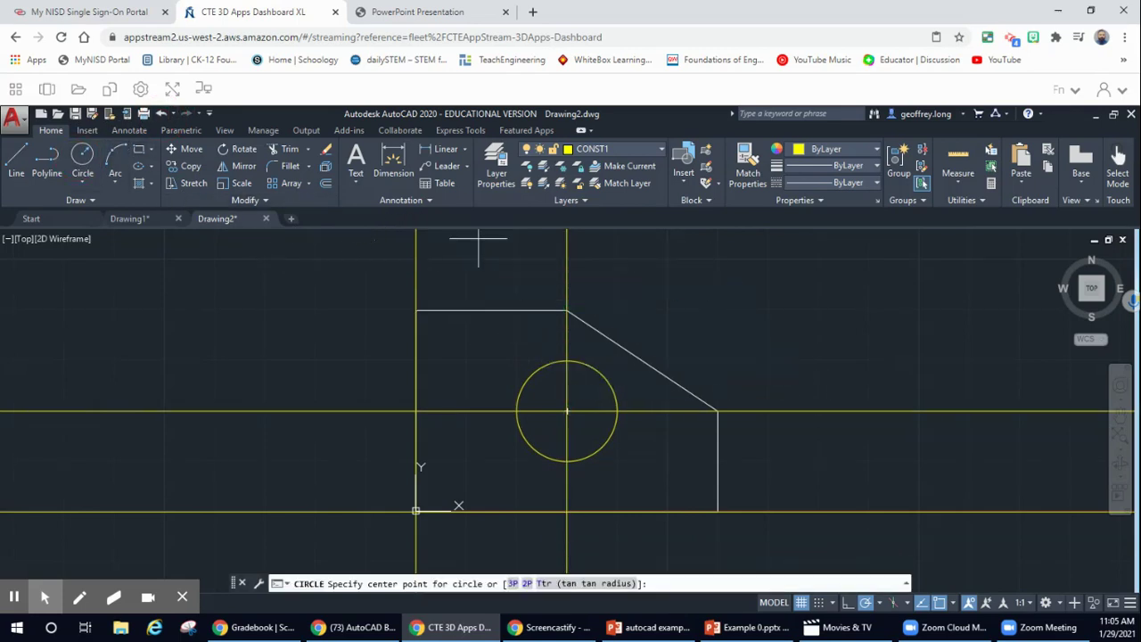
{"action": "left_click", "coordinate": [162, 114]}
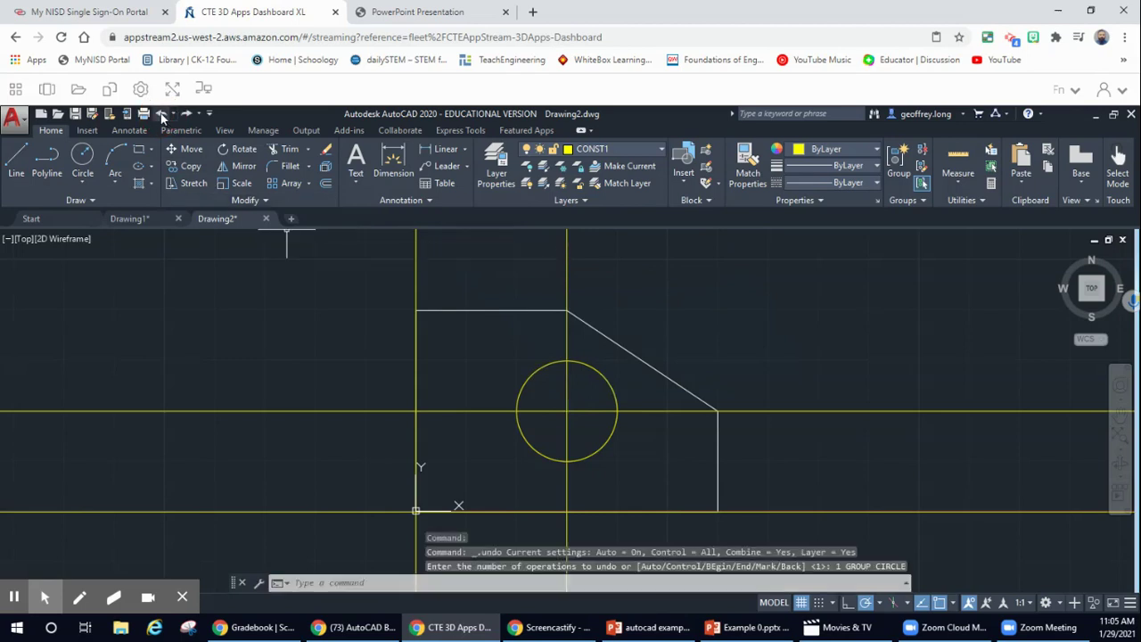
{"action": "left_click", "coordinate": [162, 114]}
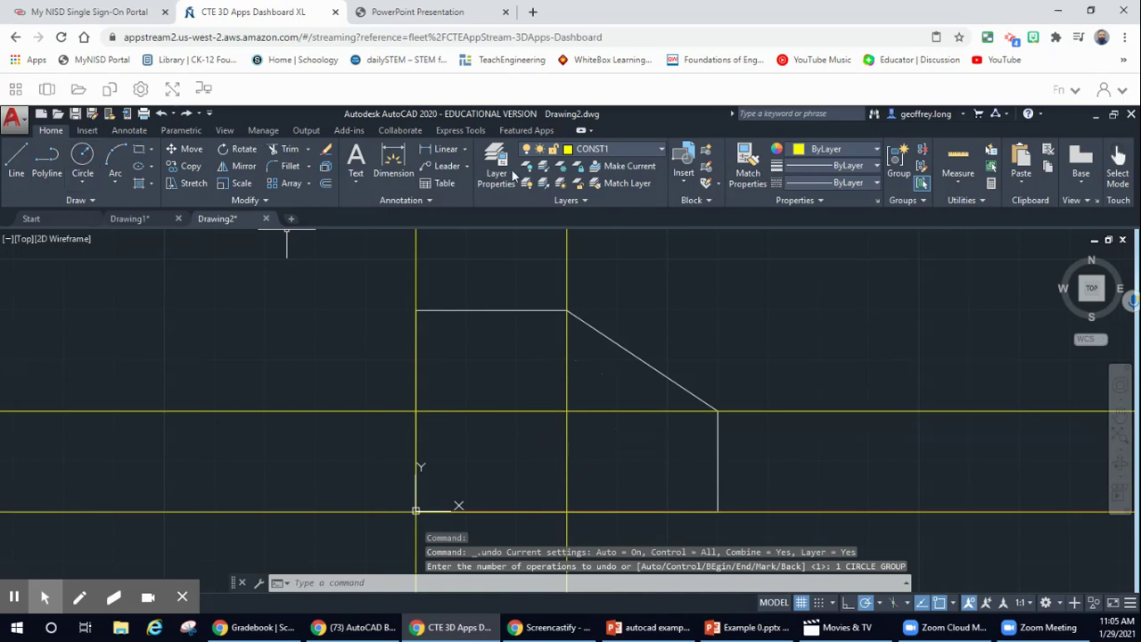
{"action": "left_click", "coordinate": [639, 147]}
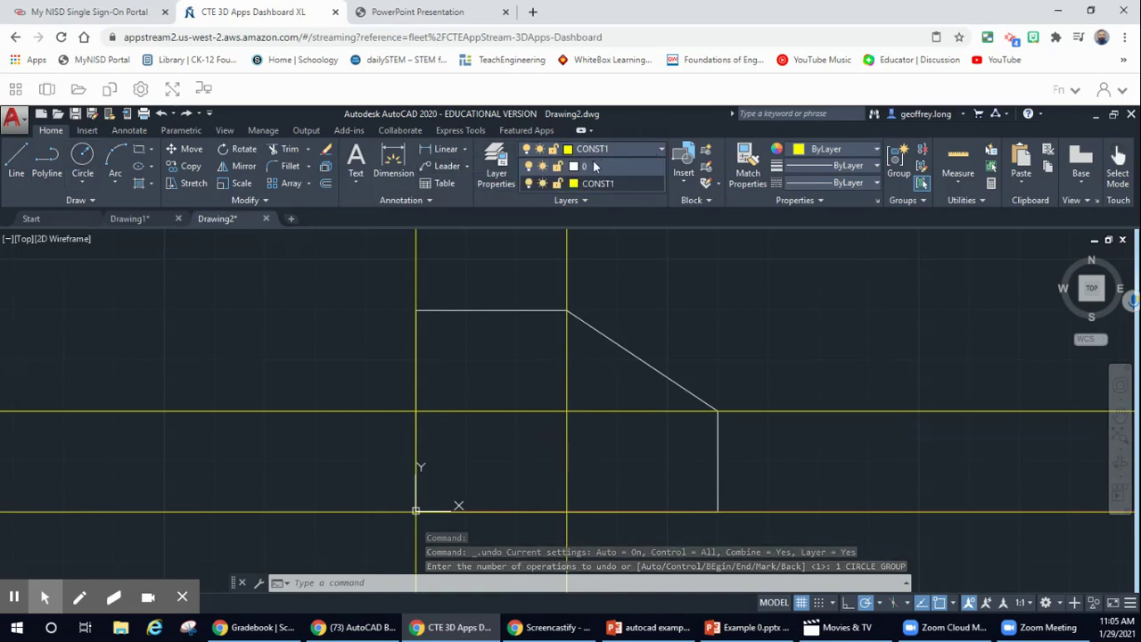
{"action": "left_click", "coordinate": [586, 167]}
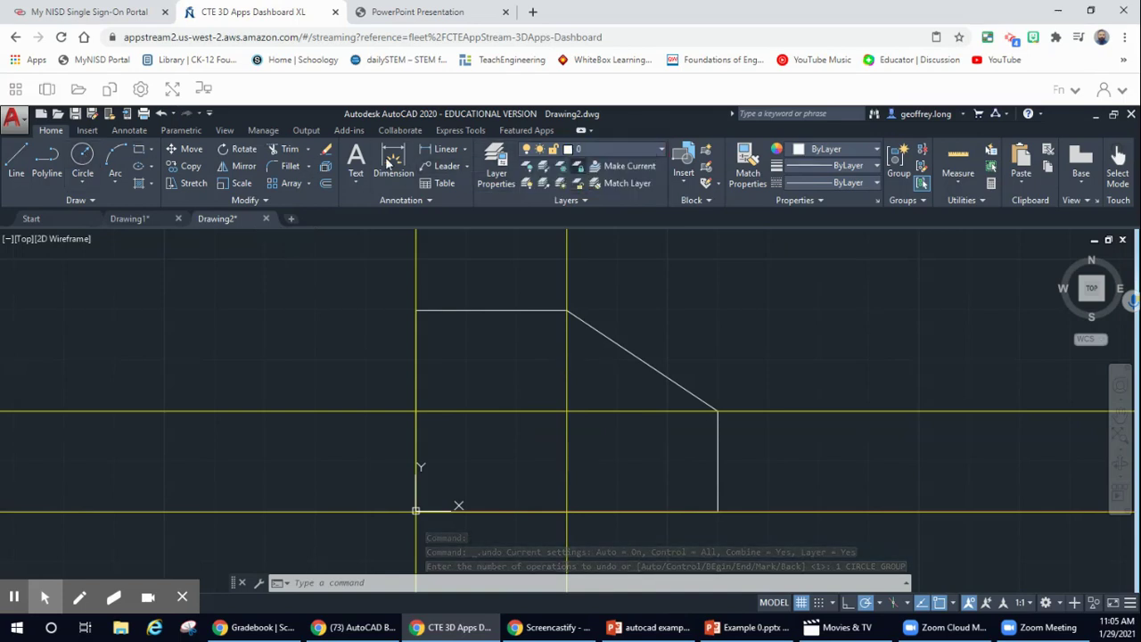
- Draw a white 0.5-radius circle centred at the 1.5/1.0 construction-line intersection
{"action": "left_click", "coordinate": [83, 156]}
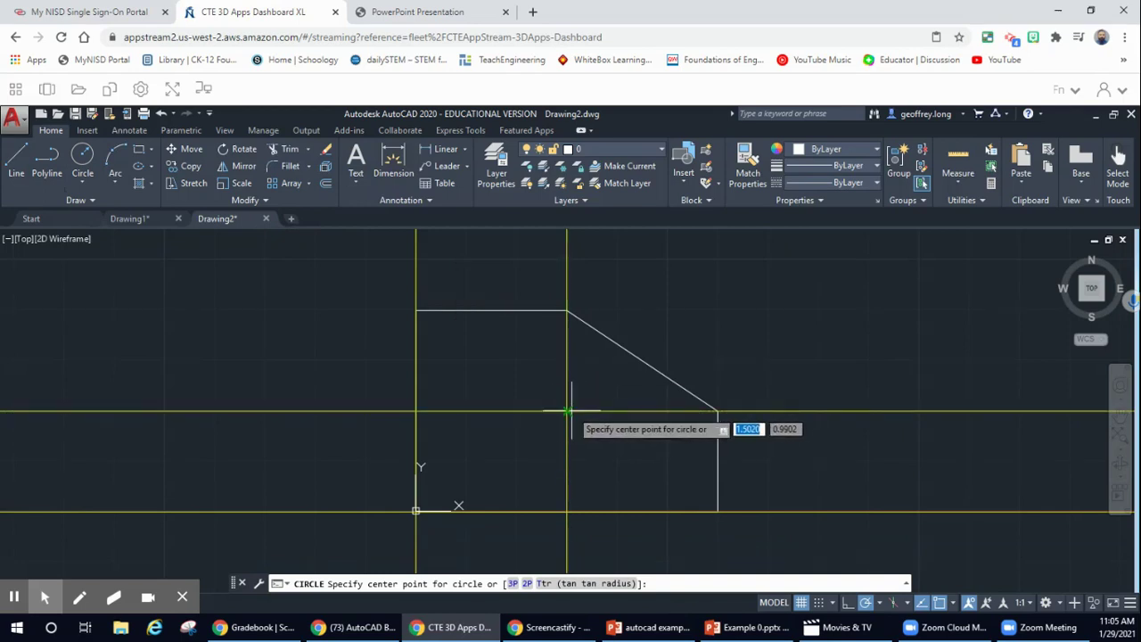
{"action": "left_click", "coordinate": [567, 411]}
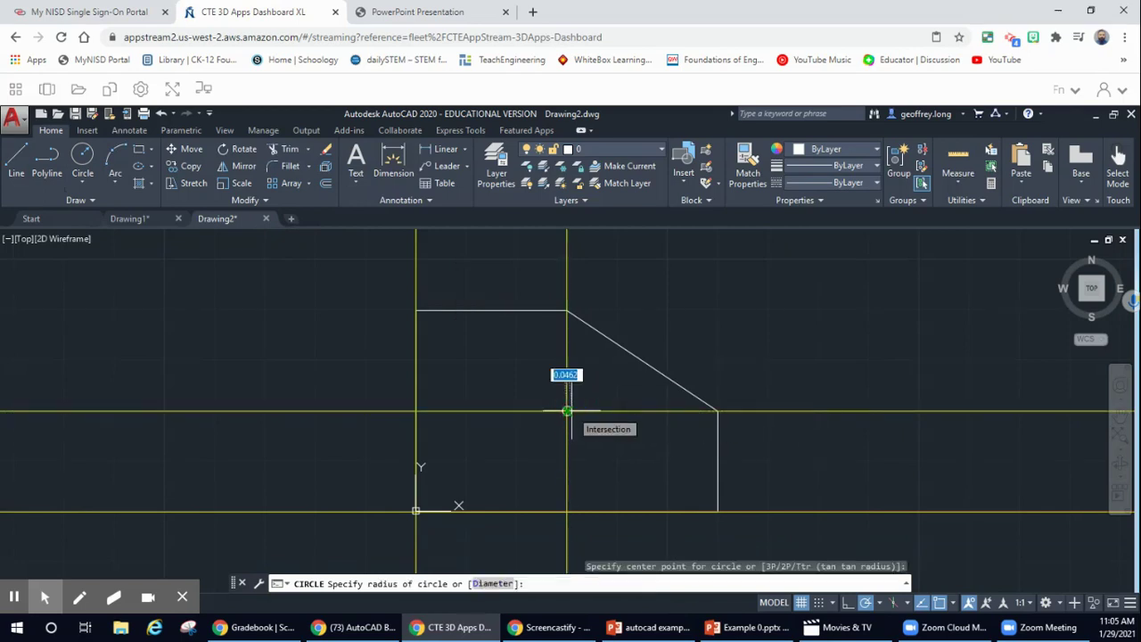
{"action": "key", "text": "Escape"}
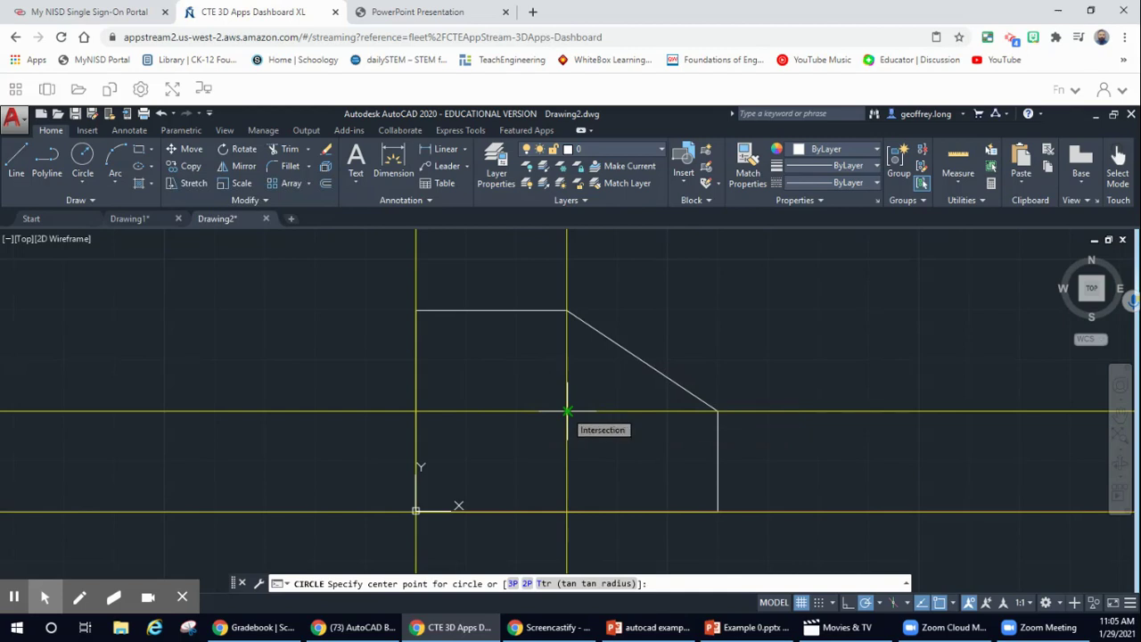
{"action": "left_click", "coordinate": [567, 411]}
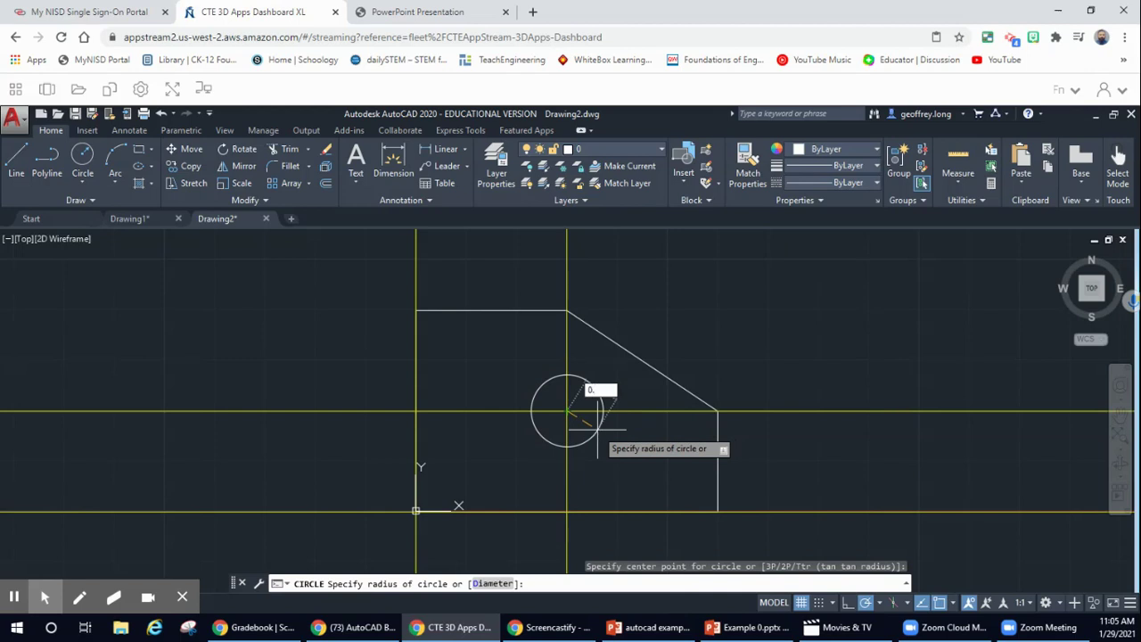
{"action": "key", "text": "Return"}
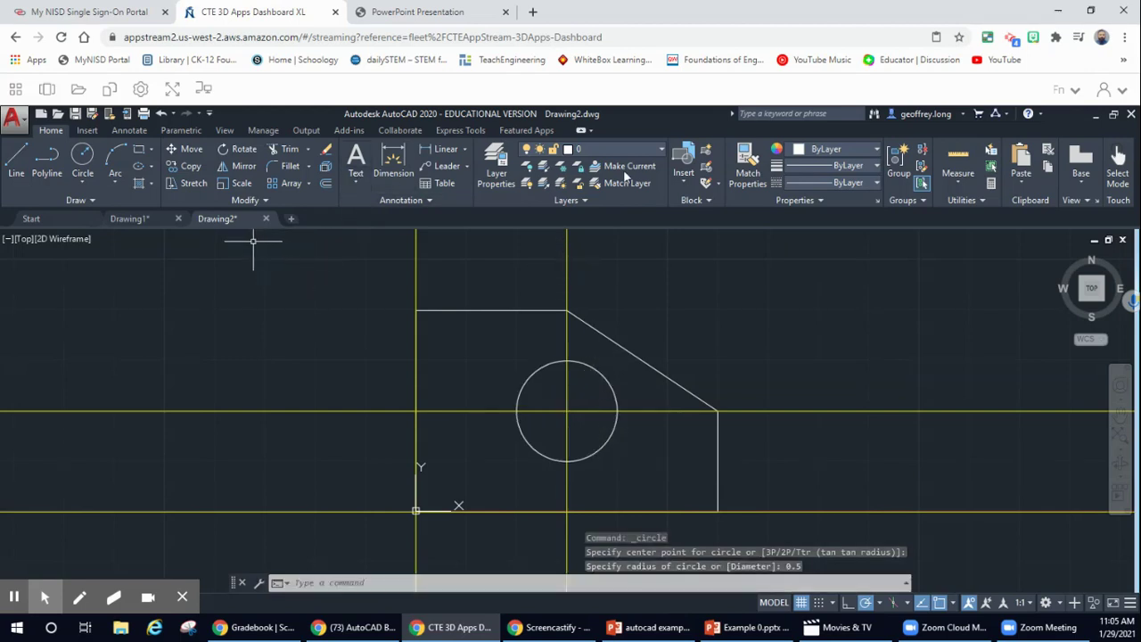
- Turn off layer CONST1 to hide the construction lines, comparing against the Example 1 PDF
{"action": "left_click", "coordinate": [650, 149]}
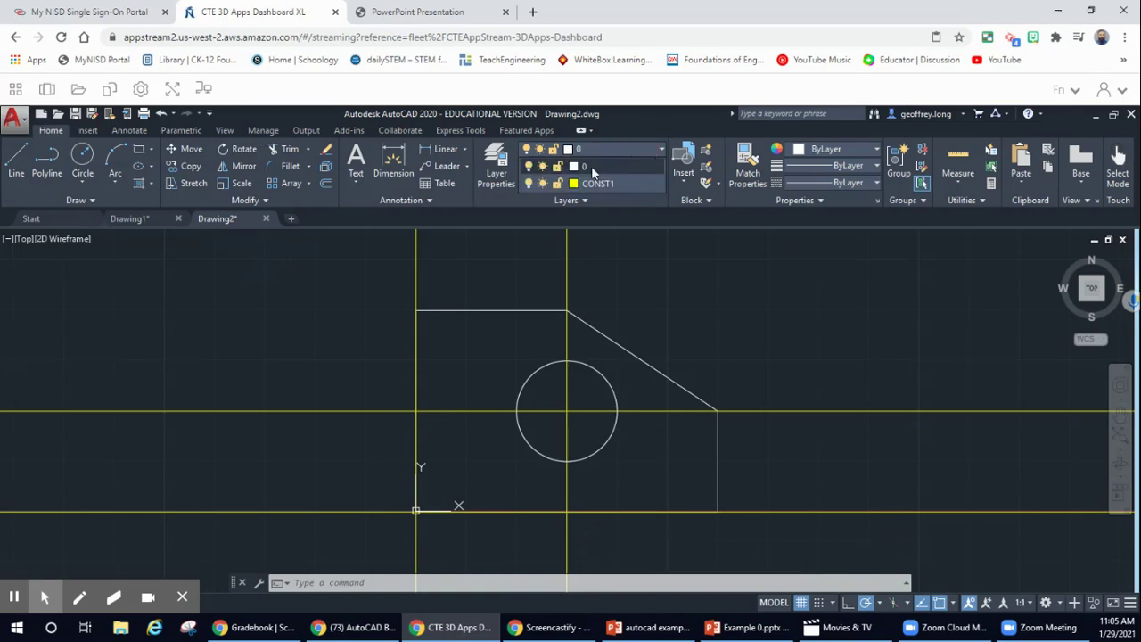
{"action": "left_click", "coordinate": [530, 184]}
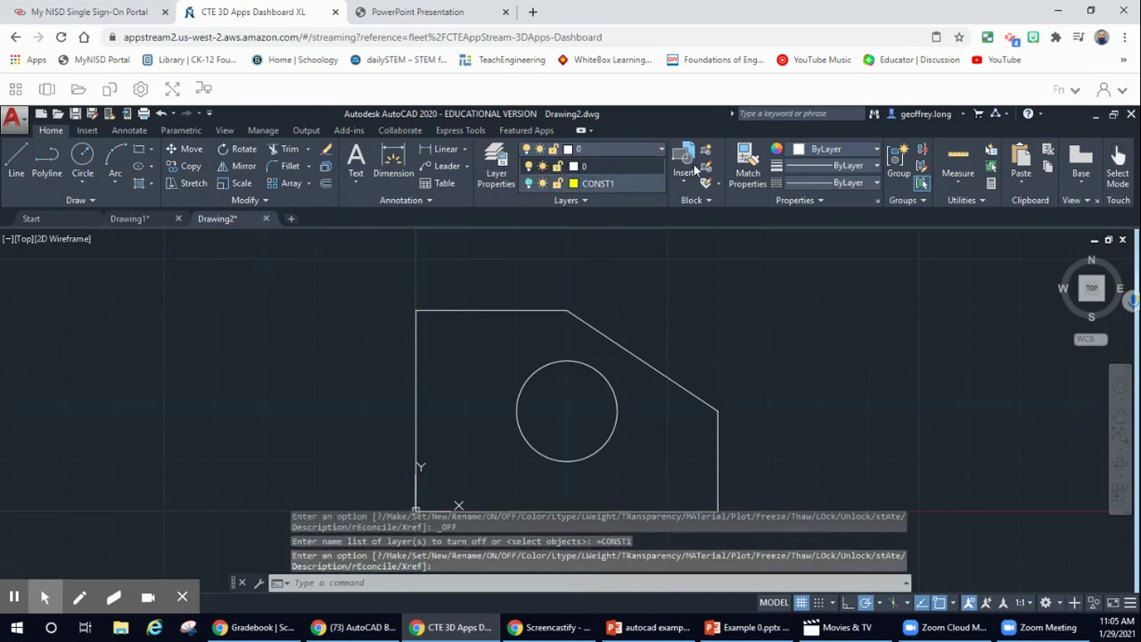
{"action": "left_click", "coordinate": [456, 16]}
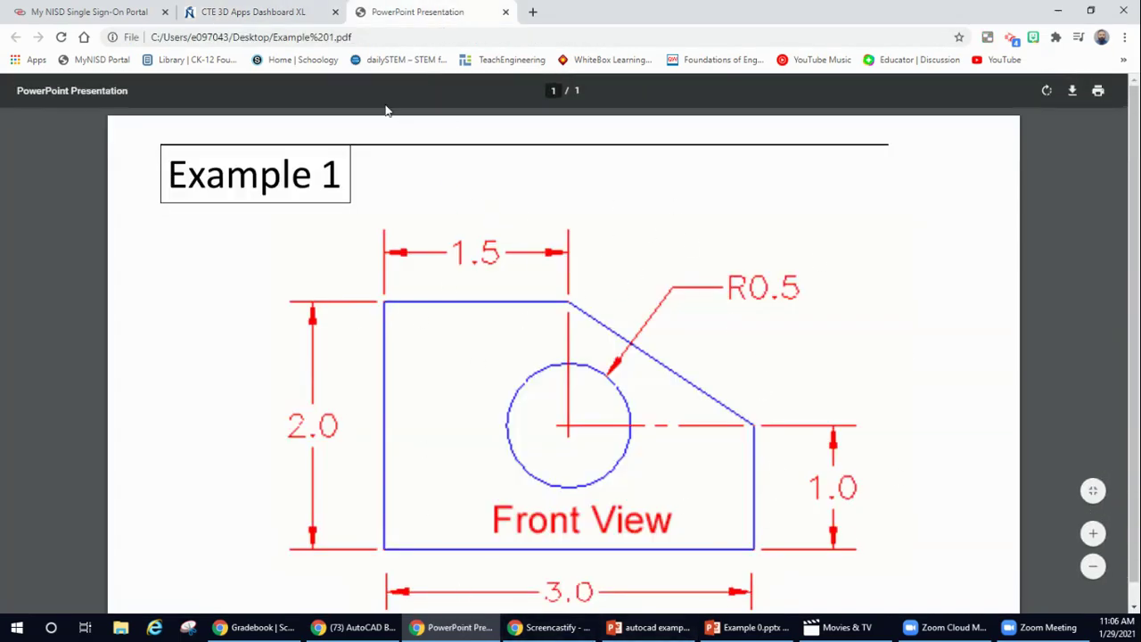
{"action": "left_click", "coordinate": [252, 16]}
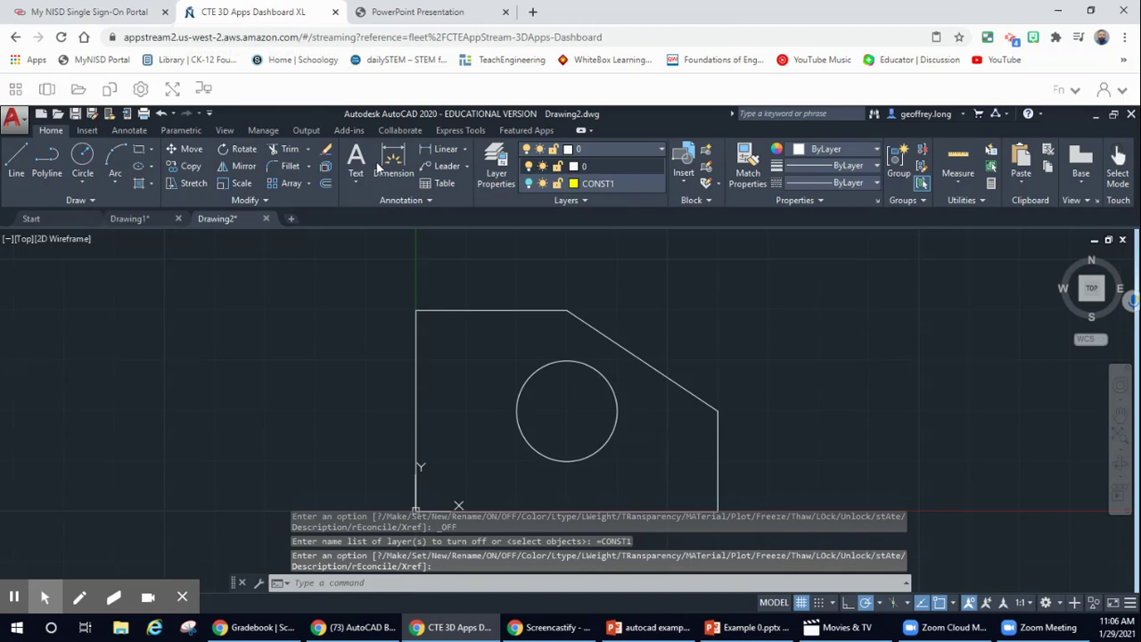
- End the layer prompt, select the top edge leaving its endpoint unchanged, and start Dimension
{"action": "key", "text": "Return"}
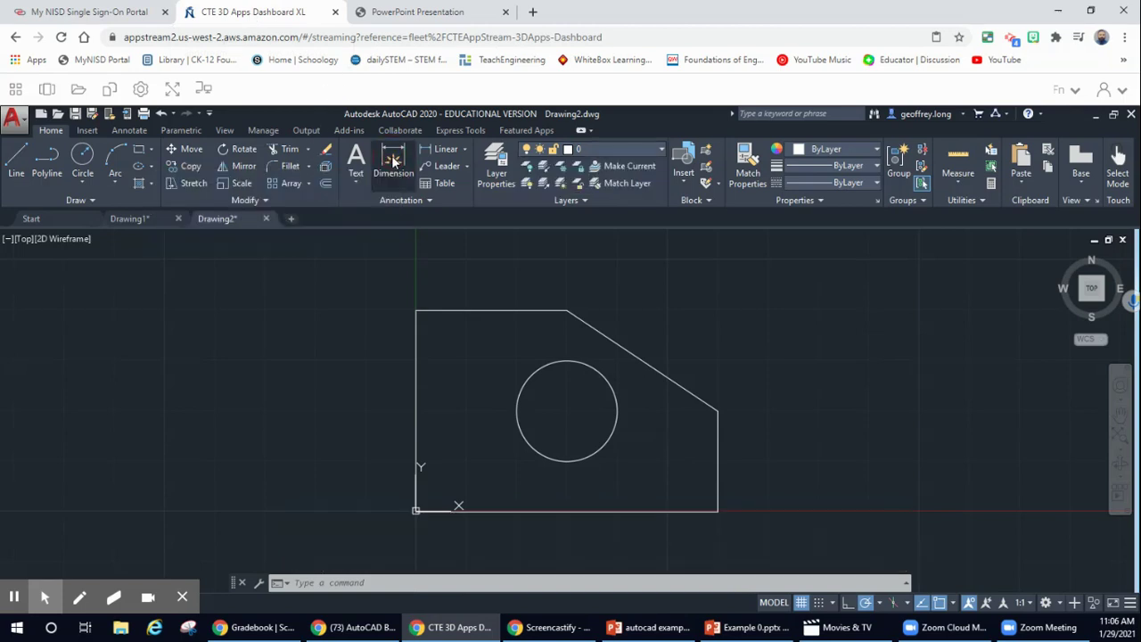
{"action": "left_click", "coordinate": [424, 311]}
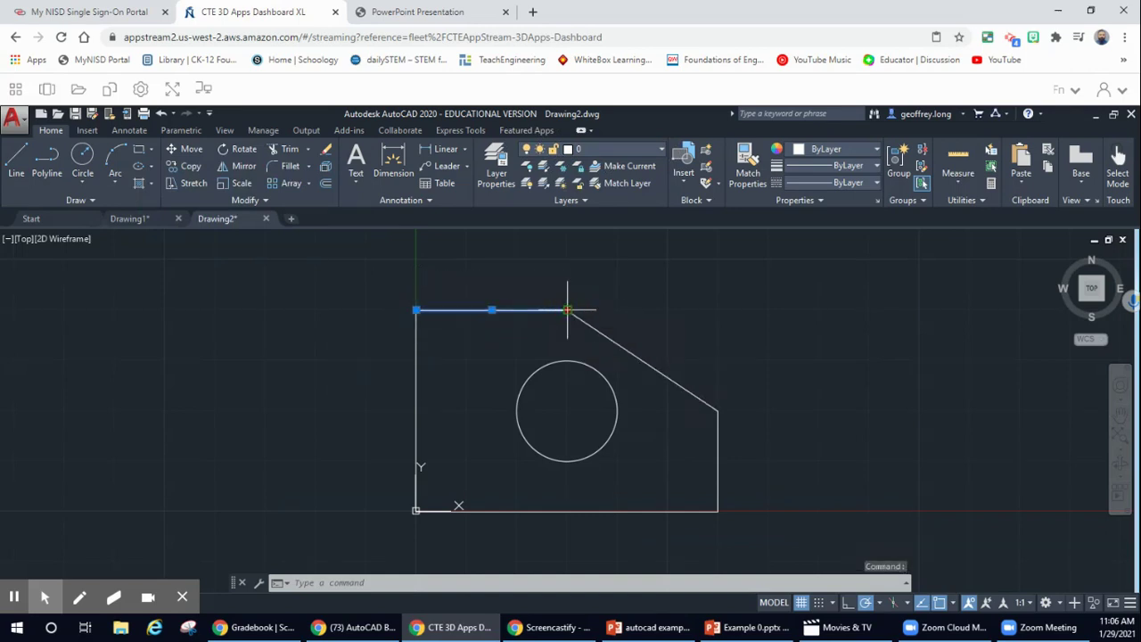
{"action": "left_click", "coordinate": [568, 311]}
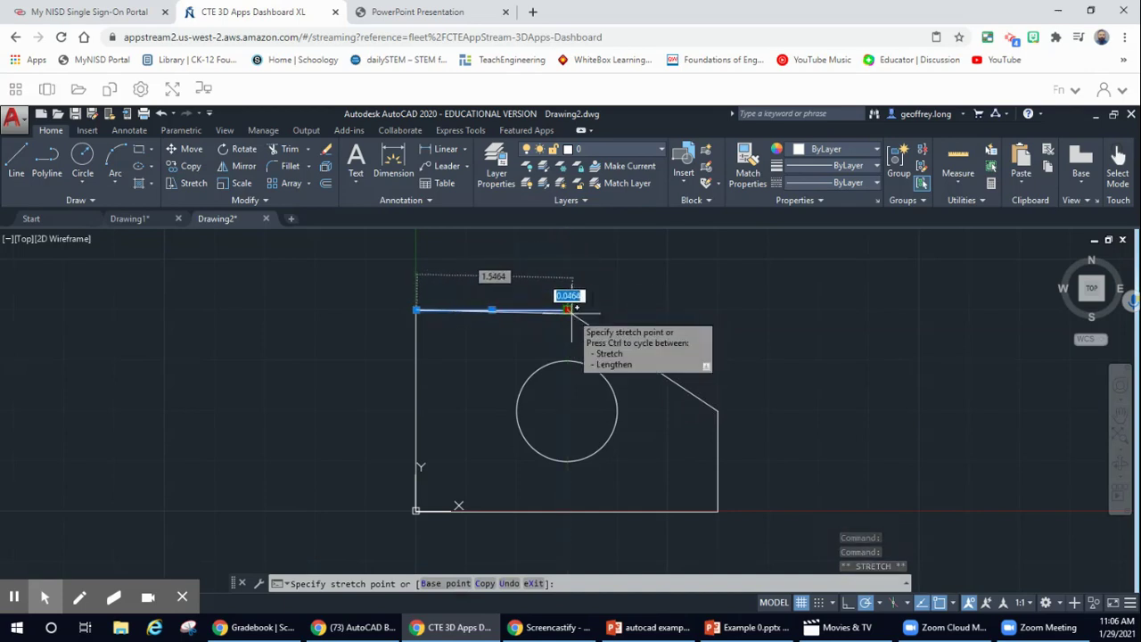
{"action": "left_click", "coordinate": [568, 311]}
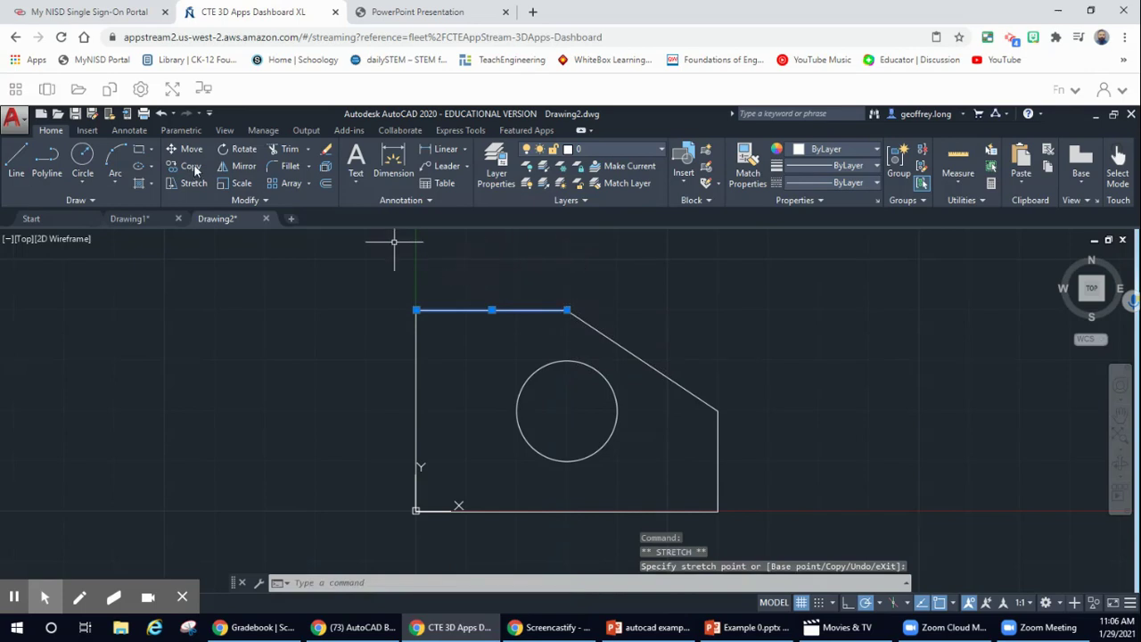
{"action": "left_click", "coordinate": [393, 165]}
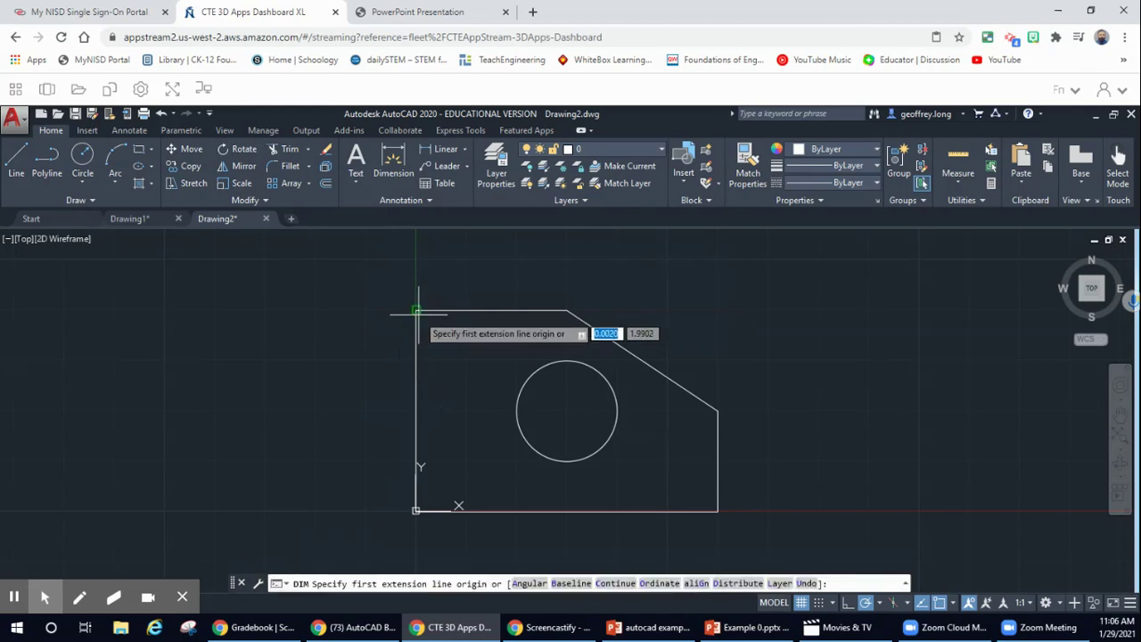
- After a cancelled attempt, place a 2.0000 dimension left of the block and 1.5000 above its top
{"action": "left_click", "coordinate": [412, 312]}
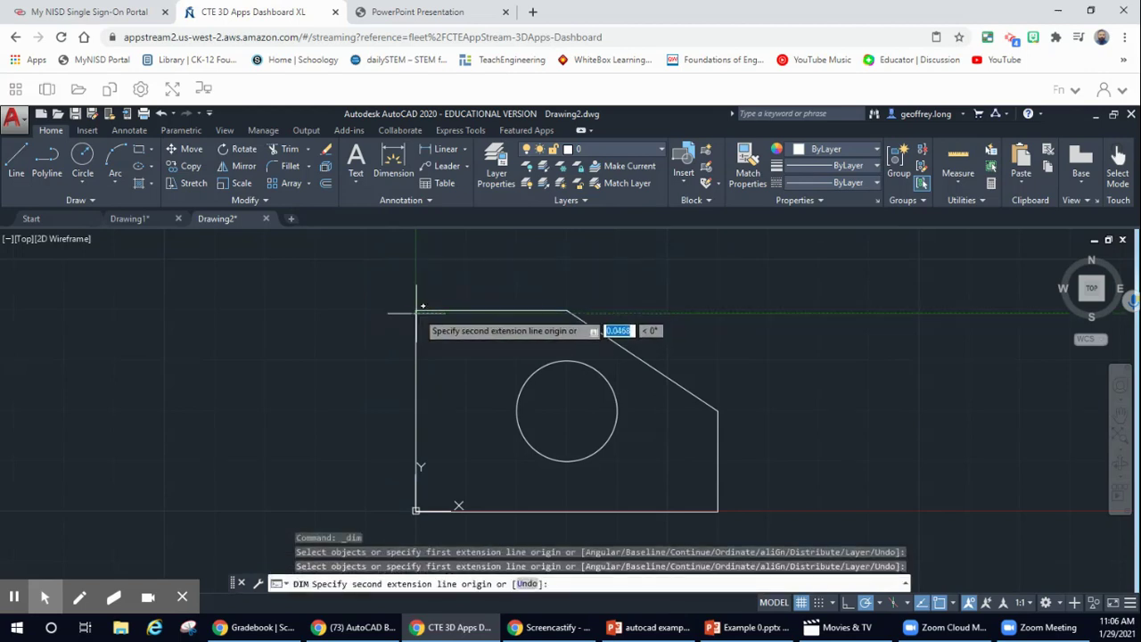
{"action": "key", "text": "Escape"}
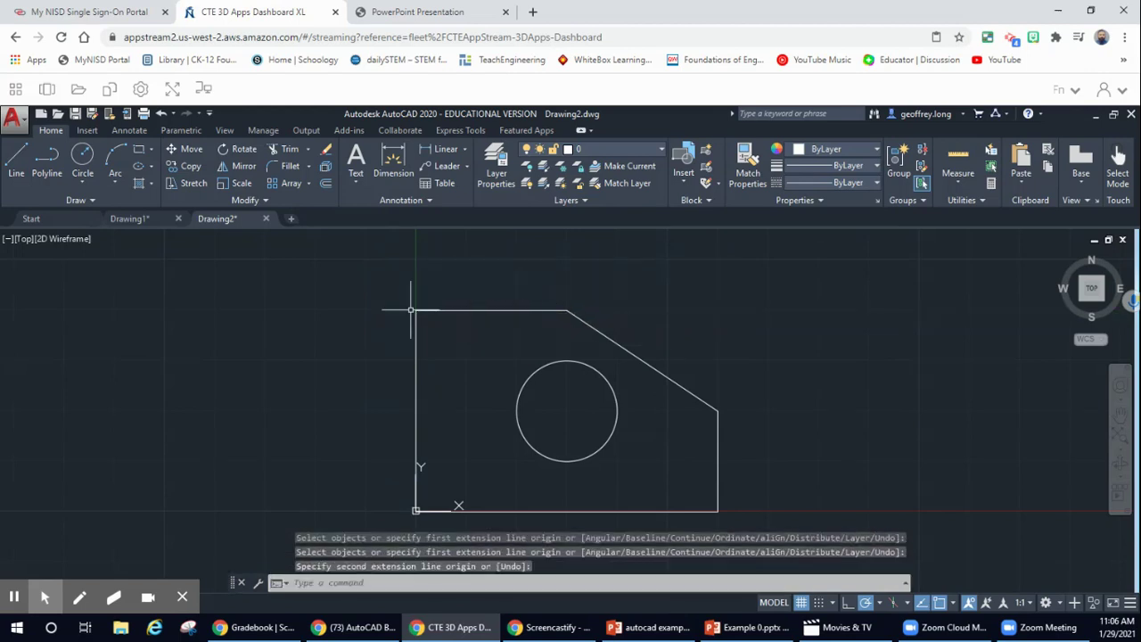
{"action": "left_click", "coordinate": [390, 160]}
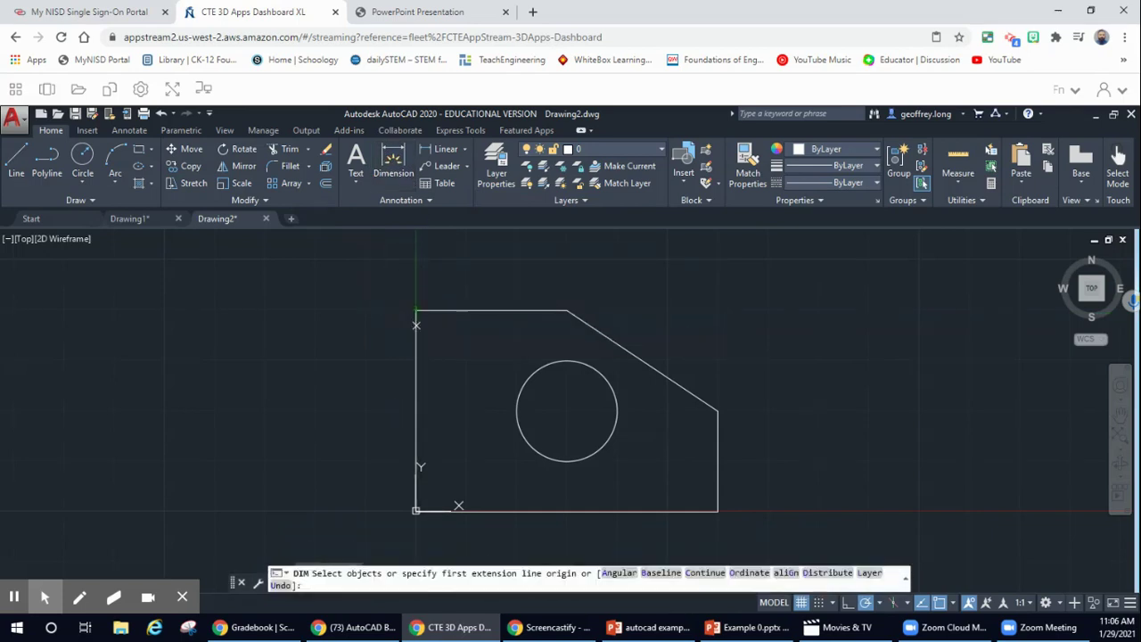
{"action": "key", "text": "Return"}
{"action": "left_click", "coordinate": [415, 327]}
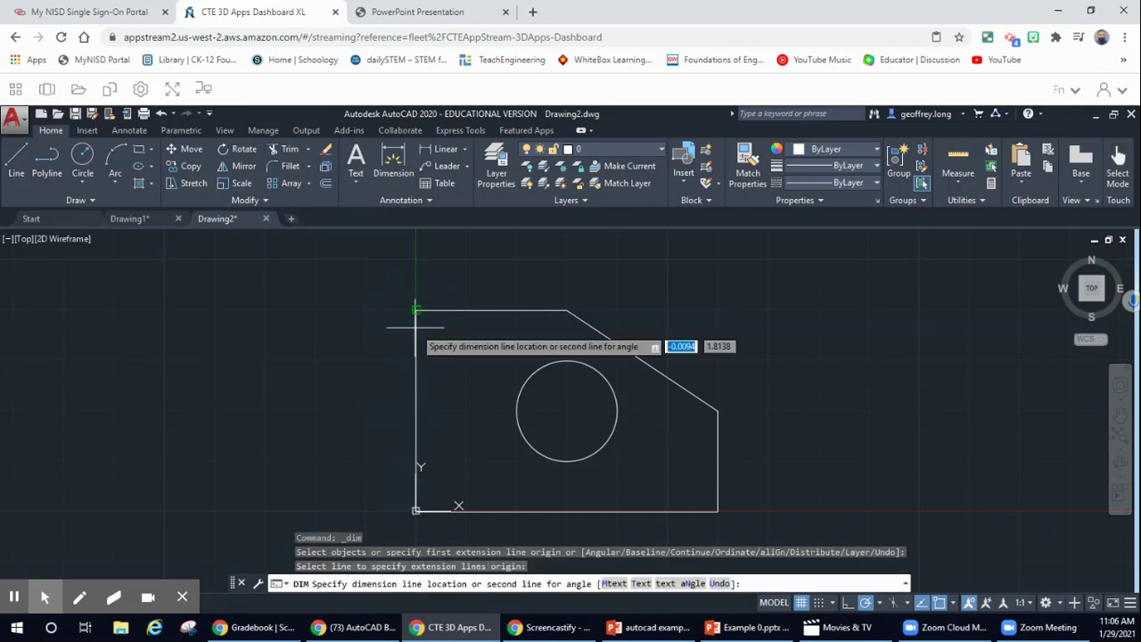
{"action": "left_click", "coordinate": [368, 327]}
{"action": "key", "text": "Return"}
{"action": "left_click", "coordinate": [463, 307]}
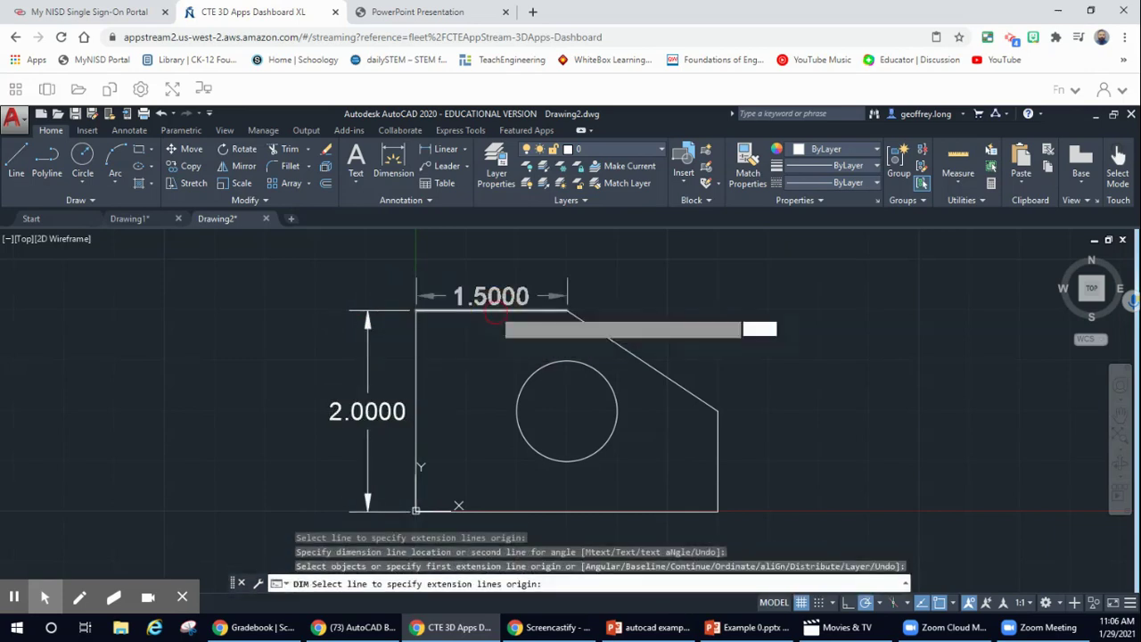
{"action": "left_click", "coordinate": [513, 290]}
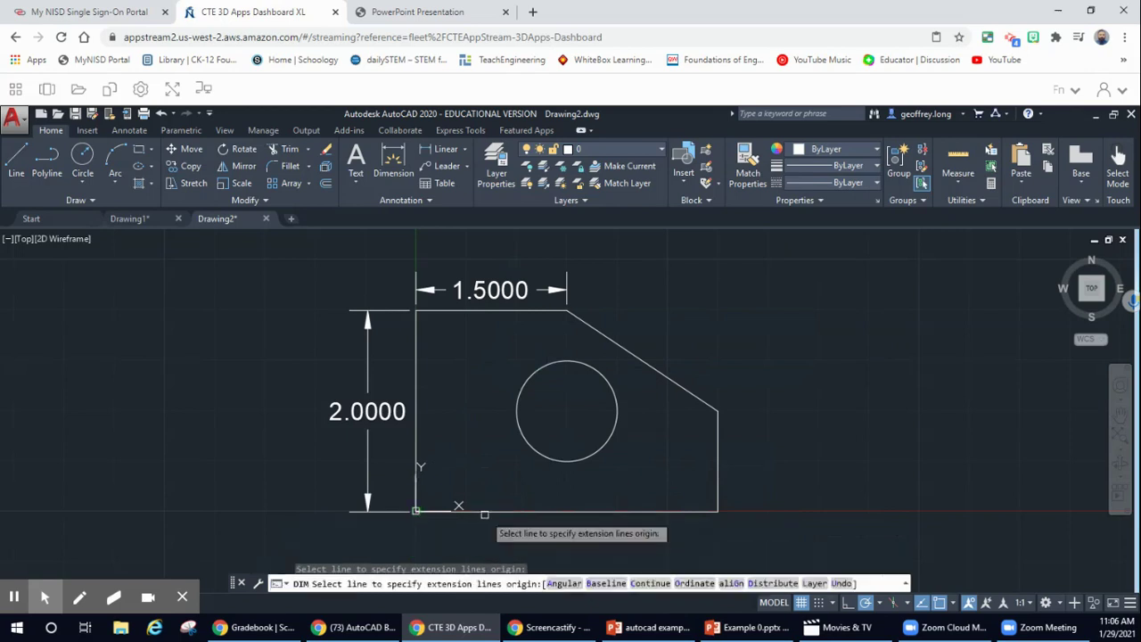
- Place the 3.0000 dimension below the bottom edge and 1.0000 right of the short right edge
{"action": "left_click", "coordinate": [487, 514]}
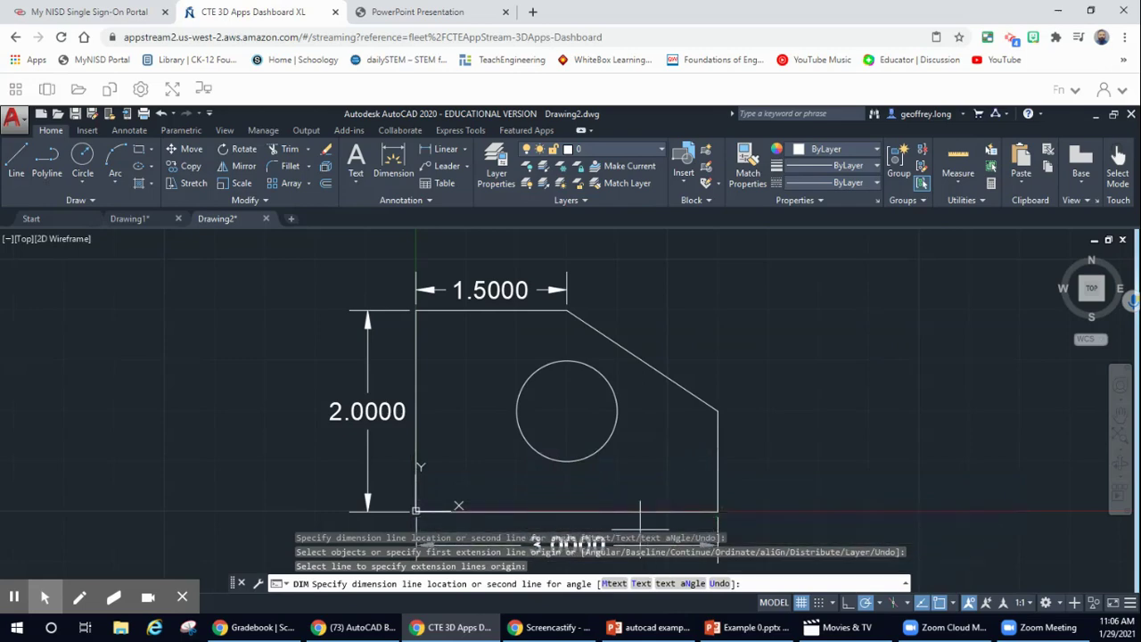
{"action": "left_click", "coordinate": [639, 527]}
{"action": "key", "text": "Return"}
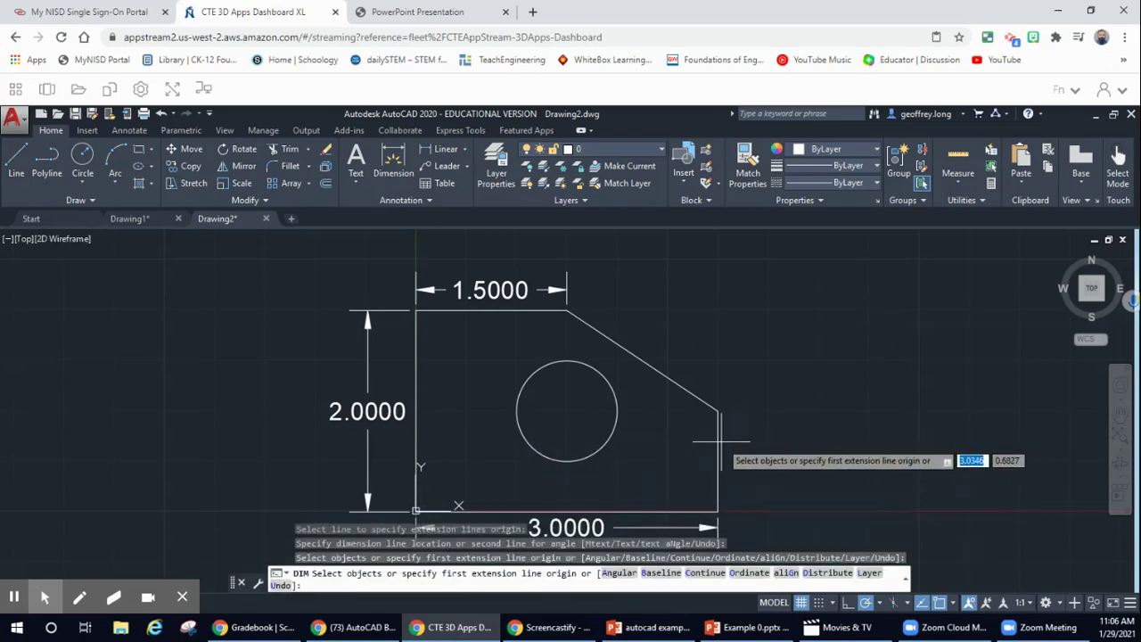
{"action": "left_click", "coordinate": [716, 445]}
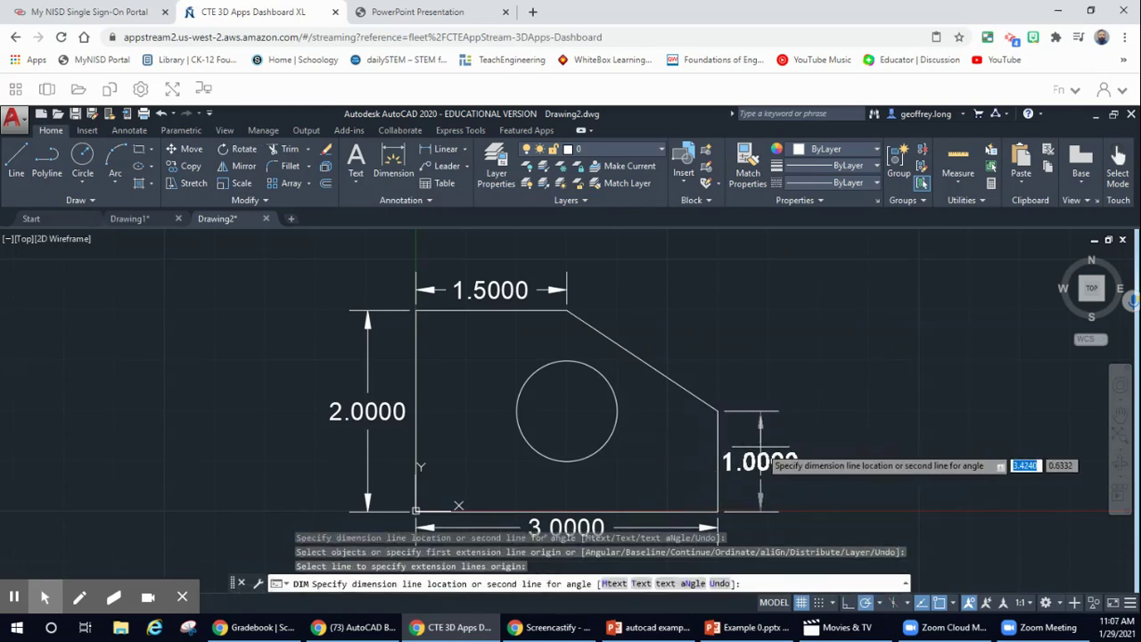
{"action": "left_click", "coordinate": [760, 462]}
{"action": "key", "text": "Return"}
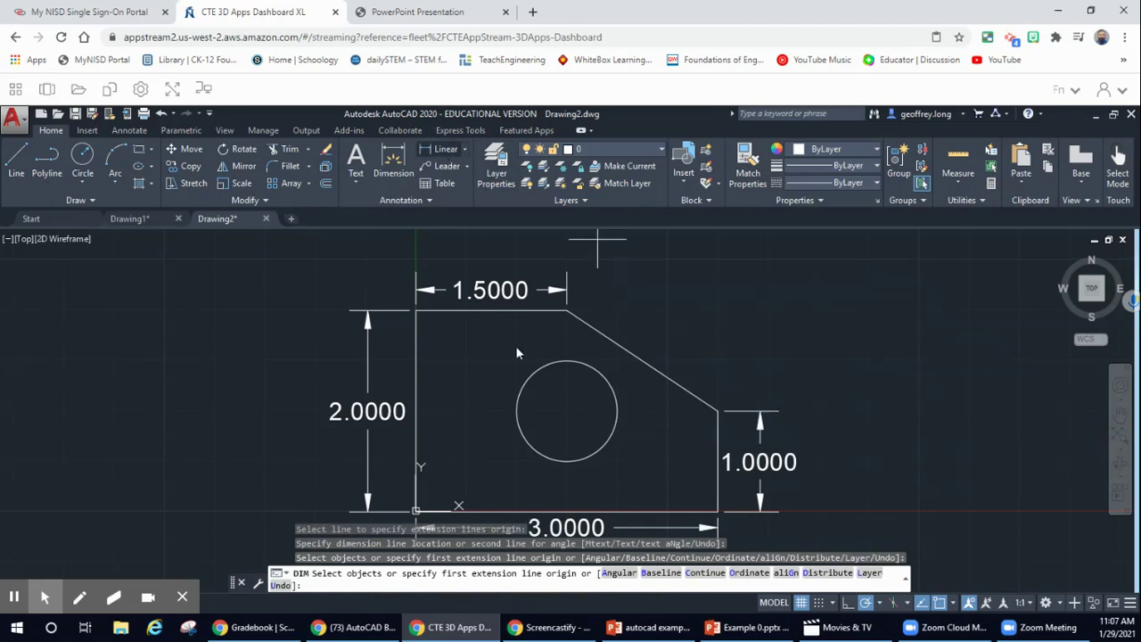
- Draw a leader from the circle's centre up to the right, labelled 0.5
{"action": "left_click", "coordinate": [443, 167]}
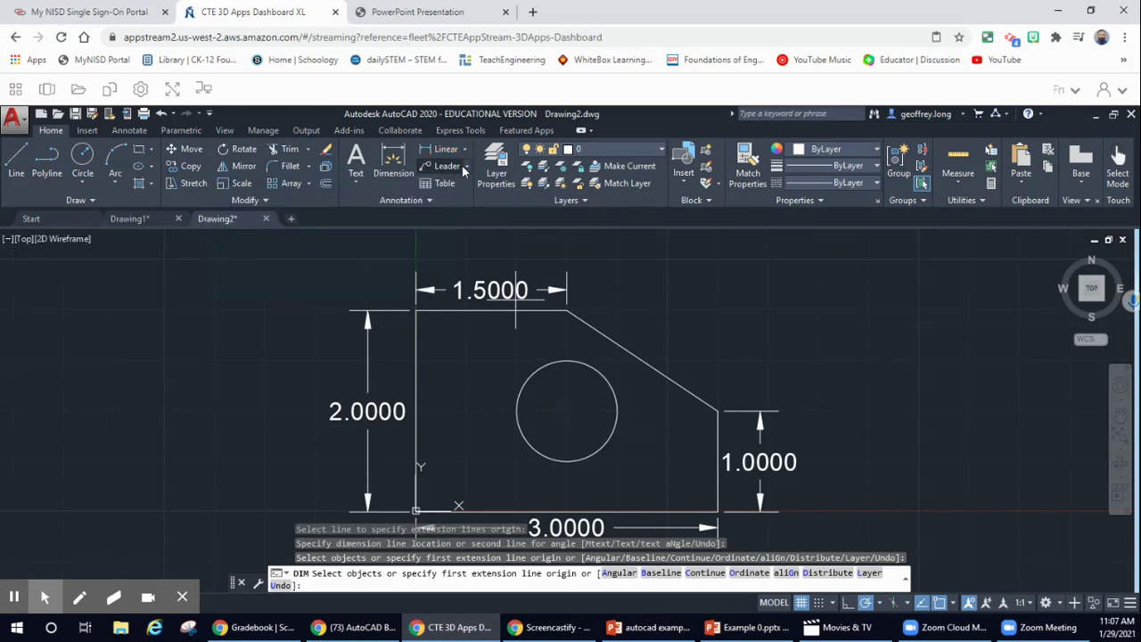
{"action": "left_click", "coordinate": [468, 168]}
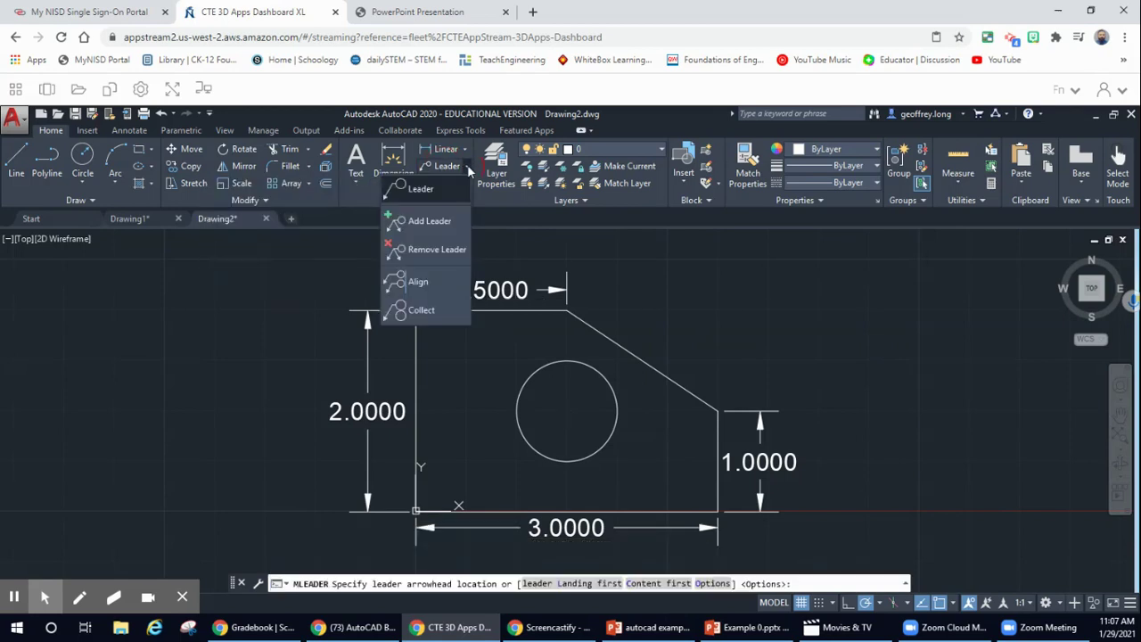
{"action": "left_click", "coordinate": [421, 190]}
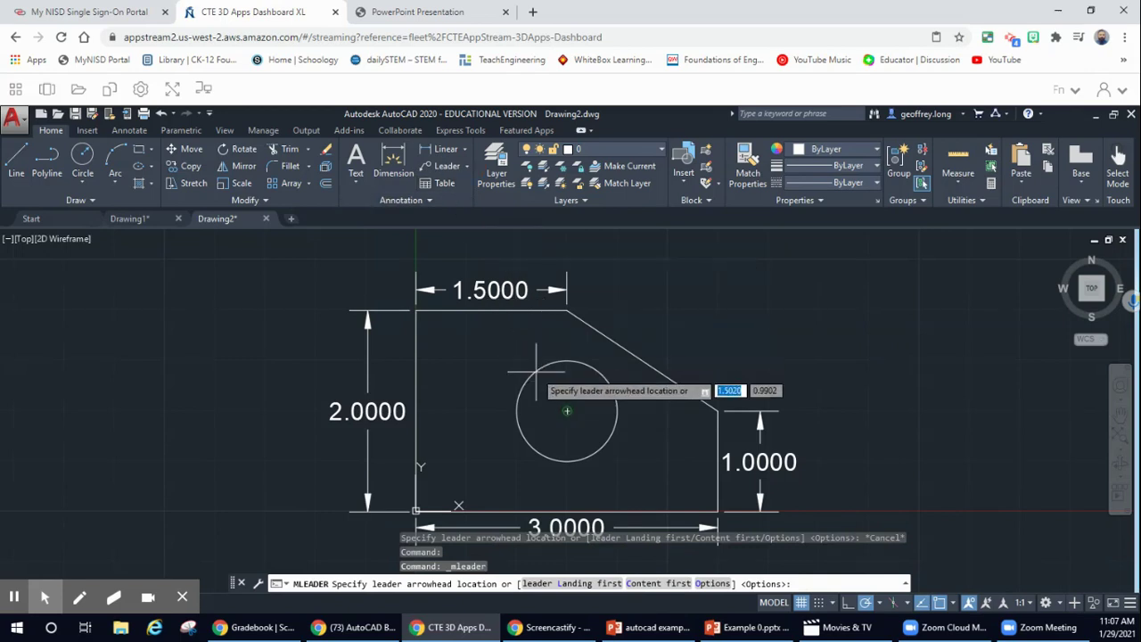
{"action": "left_click", "coordinate": [567, 411]}
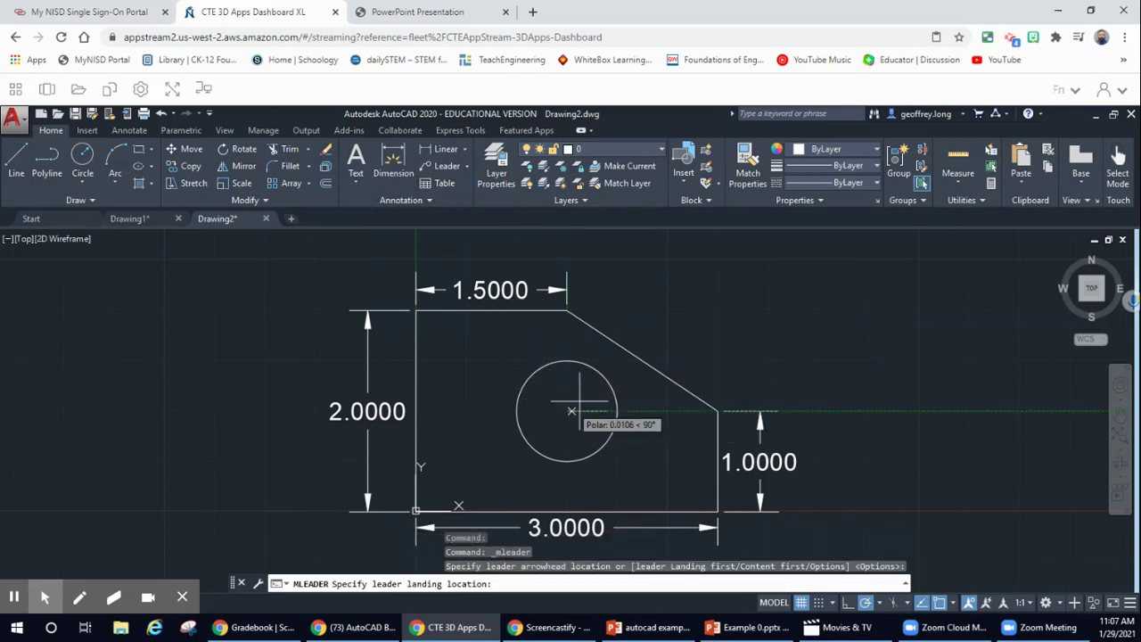
{"action": "left_click", "coordinate": [718, 304]}
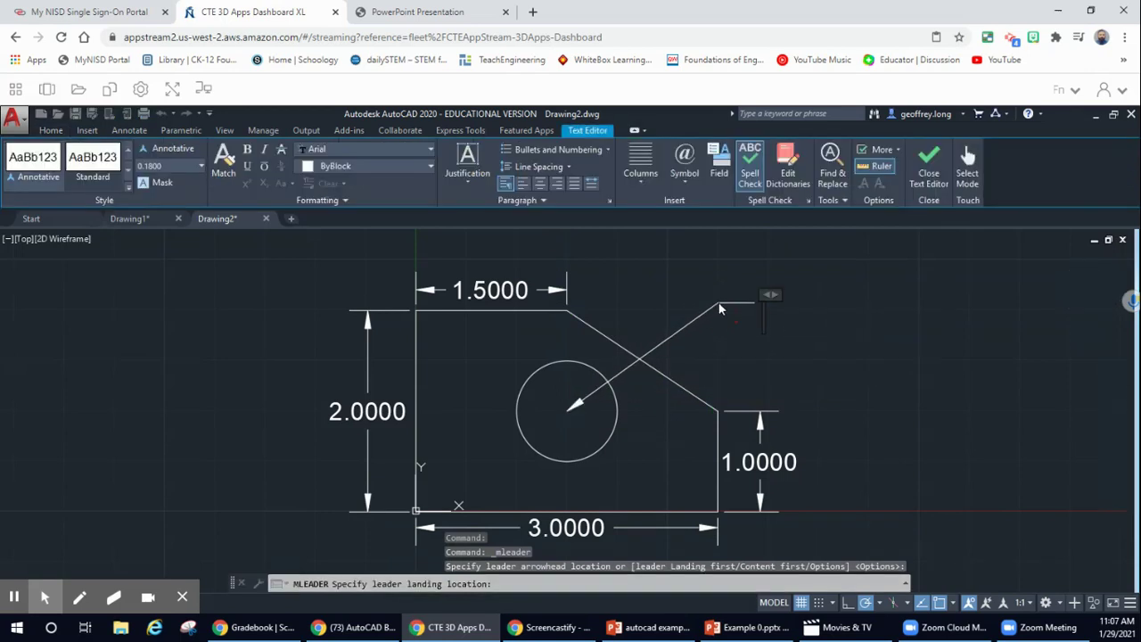
{"action": "type", "text": "0.5"}
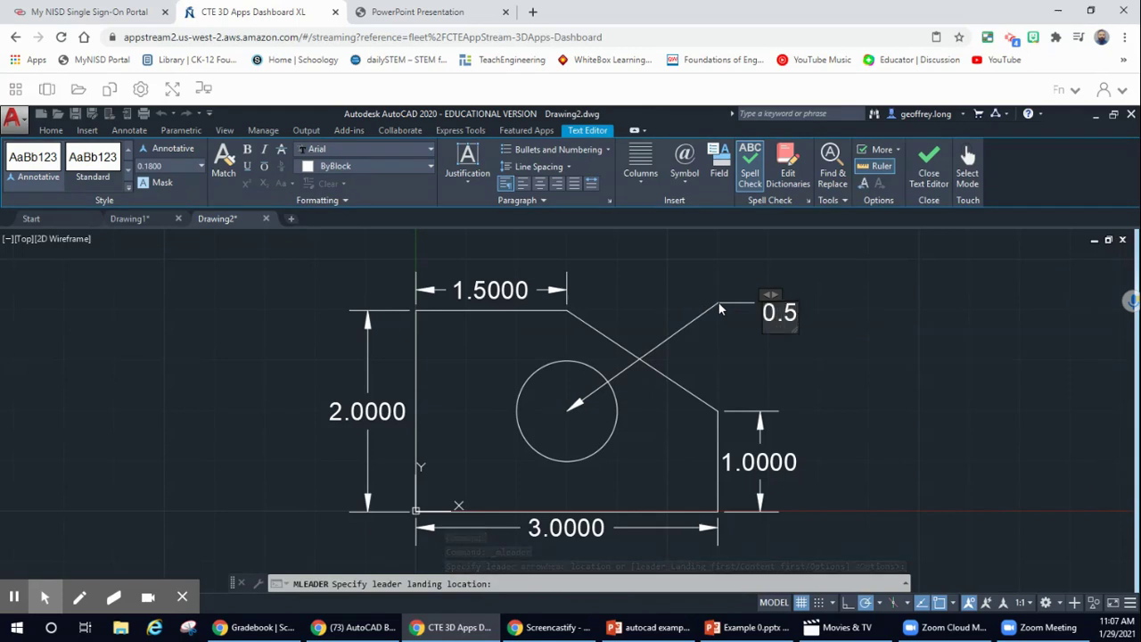
{"action": "left_click", "coordinate": [750, 308]}
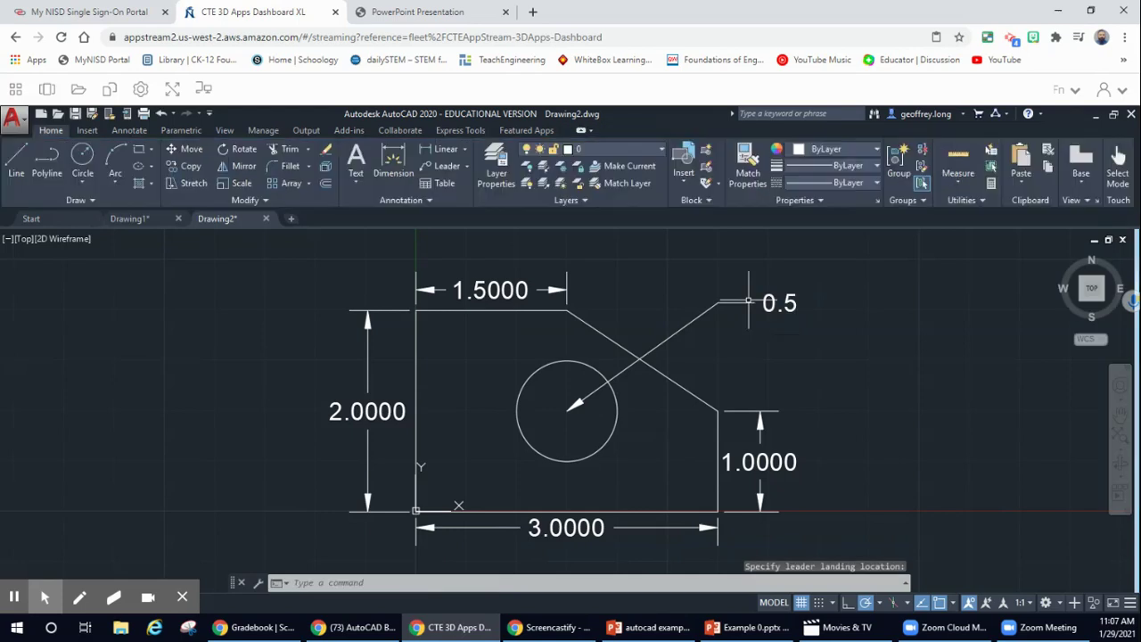